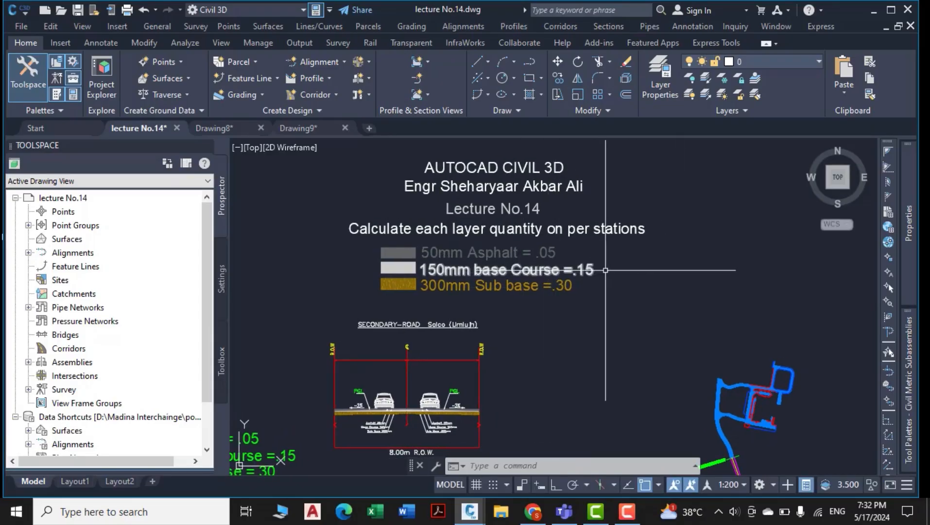
Step: Examine the pavement layer thickness notes, the typical secondary-road section and the road alignment up to the End of Contract Limit
middle_click_drag(592, 296, 565, 303)
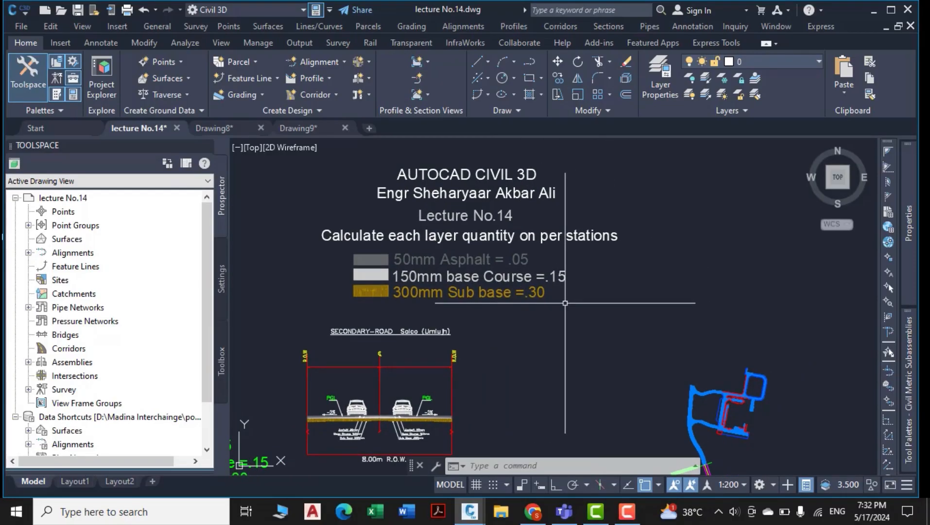
scroll(603, 292, "down", 5)
middle_click_drag(636, 343, 514, 177)
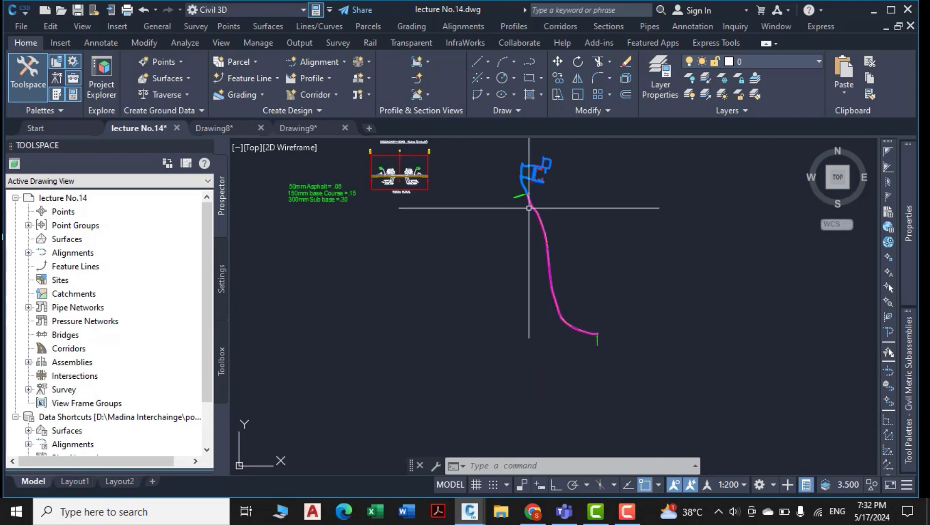
scroll(606, 345, "up", 8)
scroll(549, 288, "down", 5)
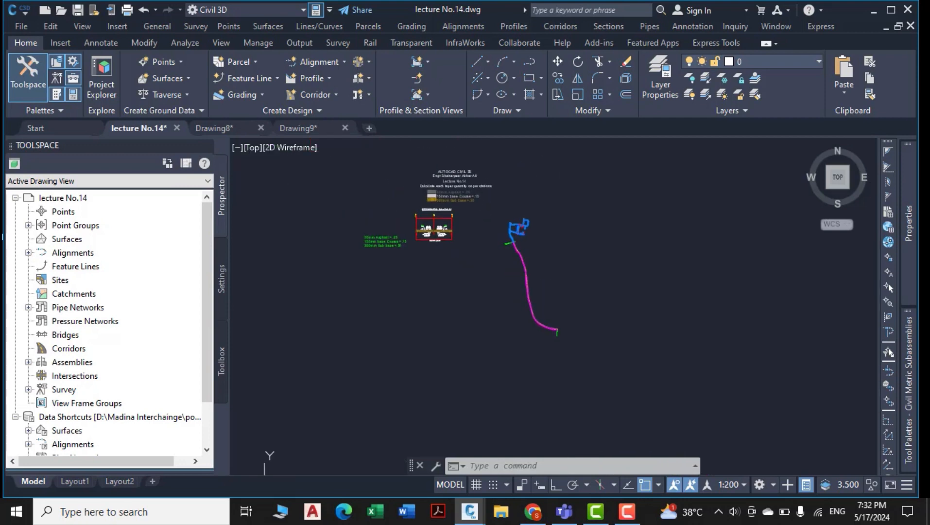
scroll(488, 227, "up", 5)
scroll(488, 227, "up", 2)
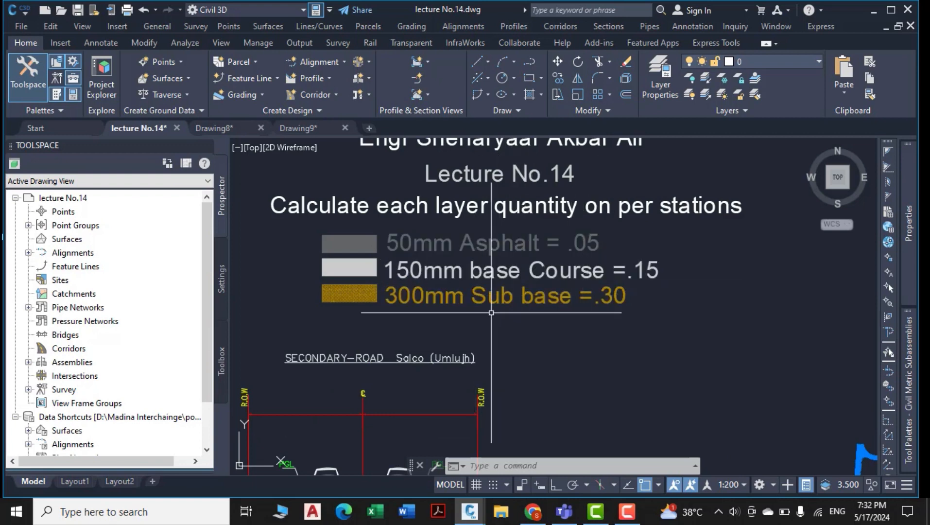
scroll(488, 311, "down", 4)
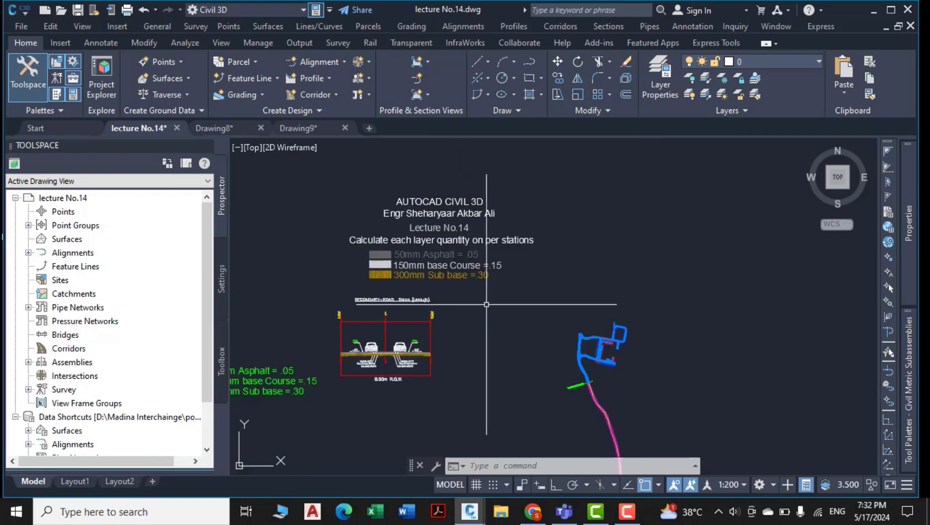
middle_click_drag(552, 316, 524, 302)
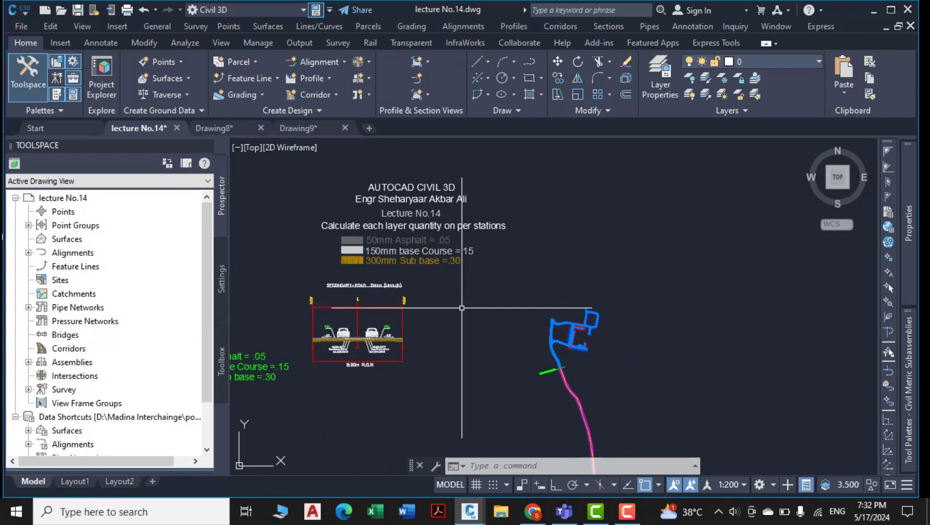
scroll(559, 364, "up", 5)
scroll(578, 319, "down", 2)
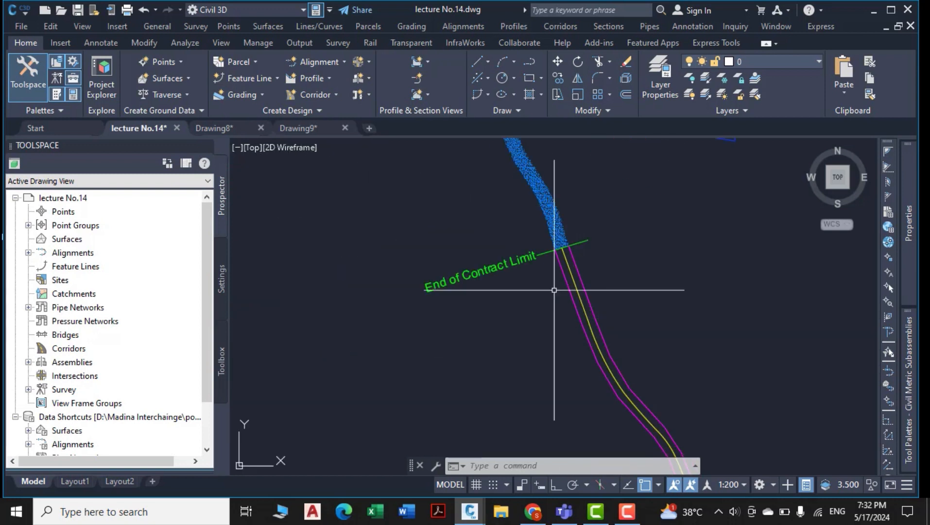
Step: Start a point import and choose NGL.csv from the NGL folder inside COORDINATE DATA as the source file
right_click(76, 212)
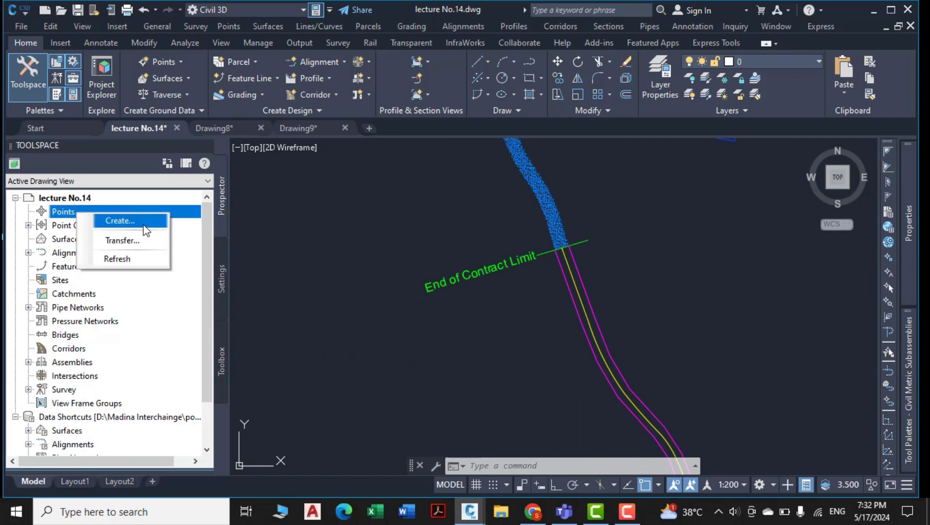
left_click(141, 224)
left_click(682, 78)
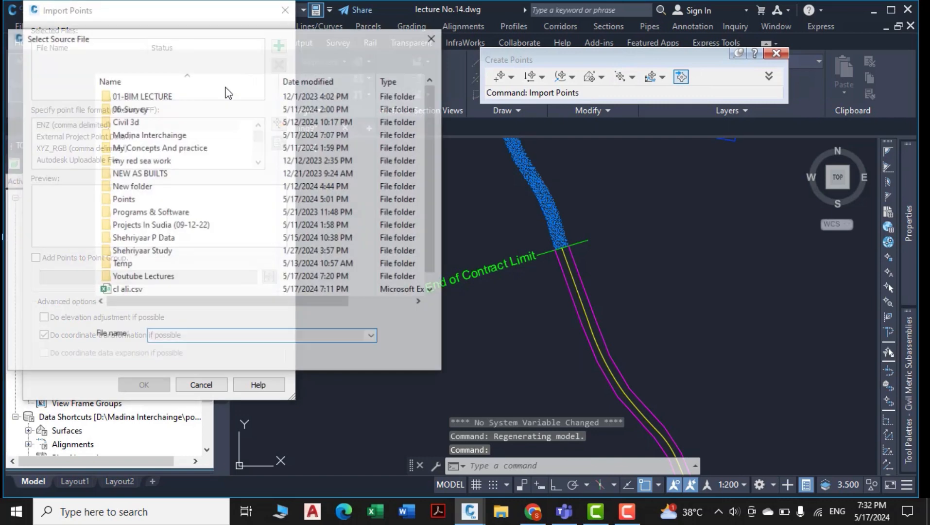
double_click(168, 96)
double_click(139, 95)
double_click(139, 96)
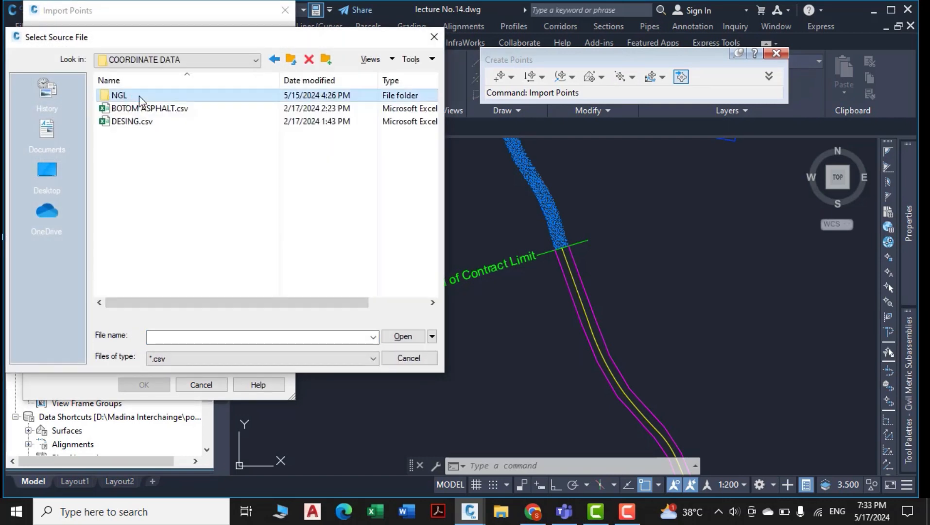
left_click(137, 108)
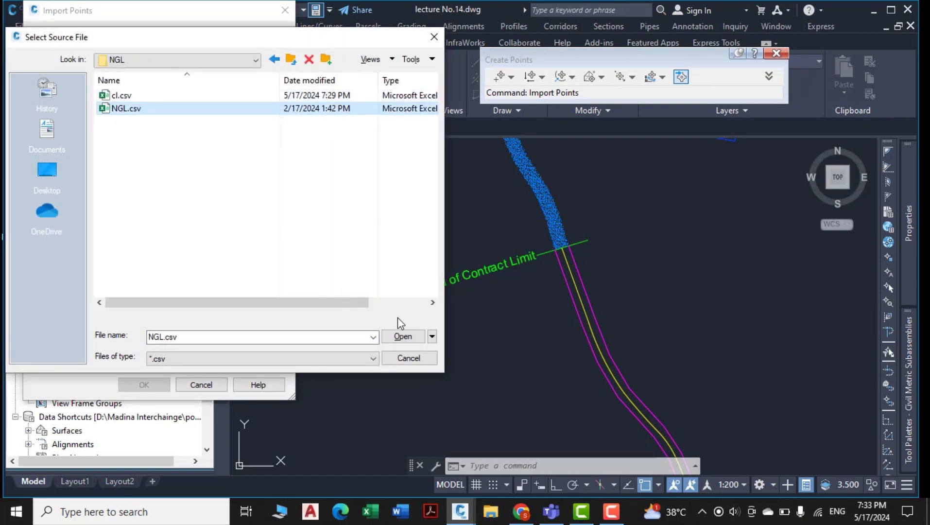
left_click(403, 336)
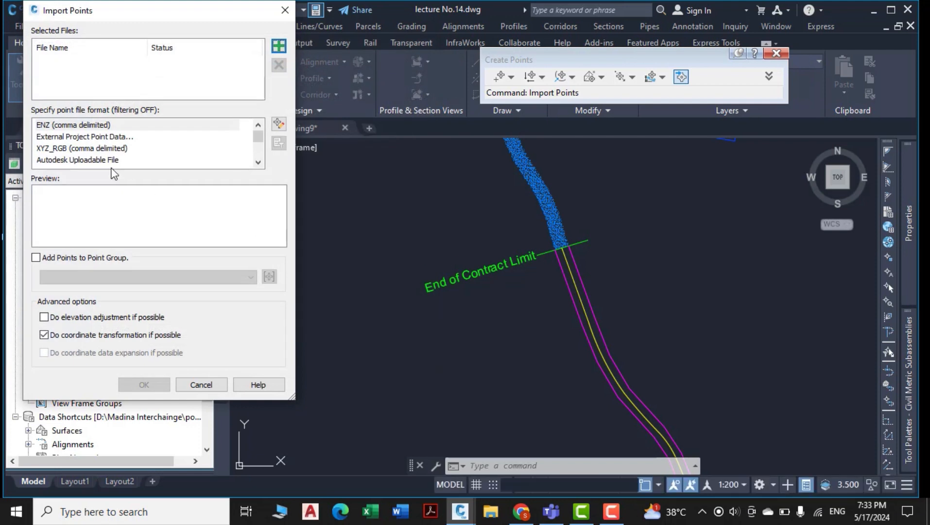
Step: Import the points in the Autodesk Uploadable File format, adding them to a new point group named Ngl
left_click(59, 149)
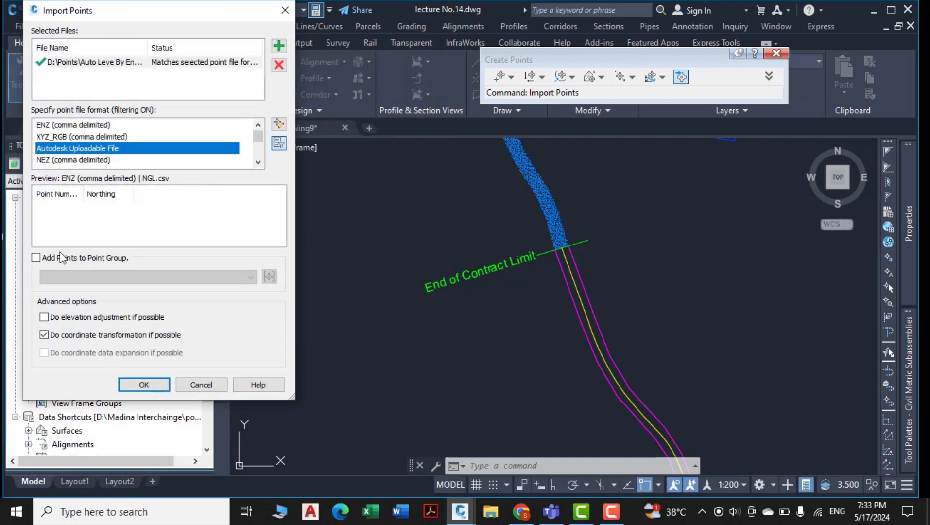
left_click(36, 257)
left_click(269, 277)
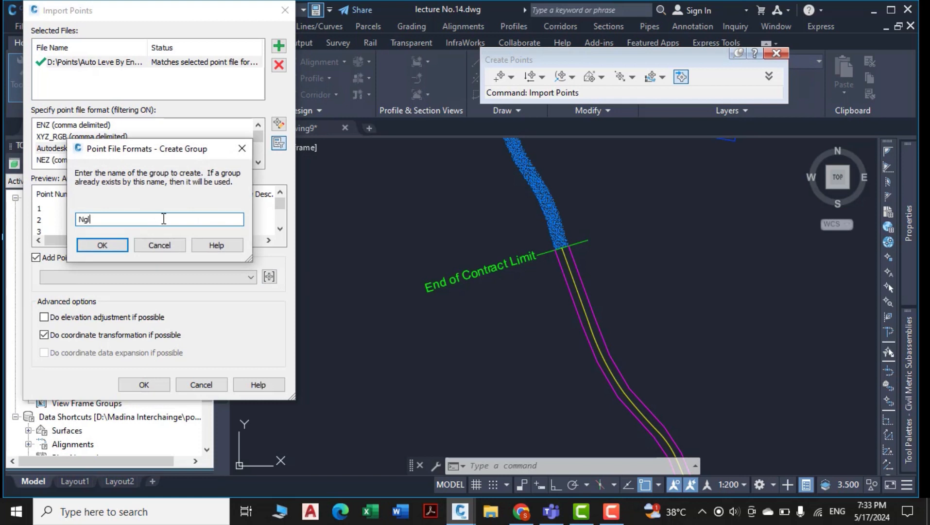
left_click(109, 247)
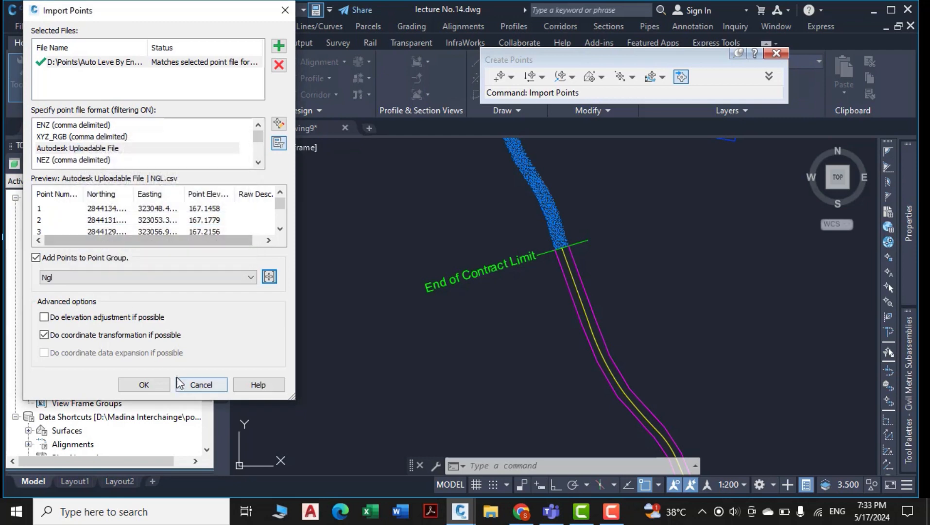
left_click(129, 386)
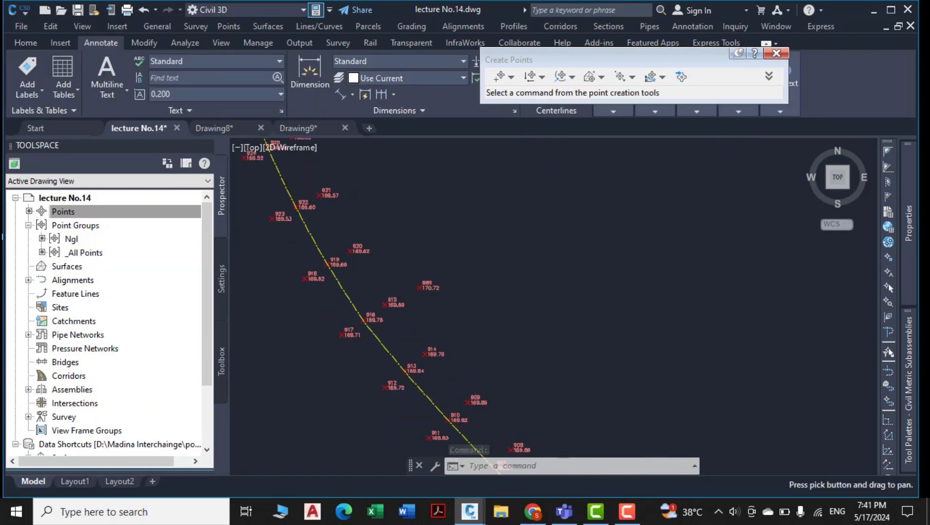
Step: Delete the stray COGO point 889 lying off the road near point 915
left_click(460, 183)
left_click(402, 246)
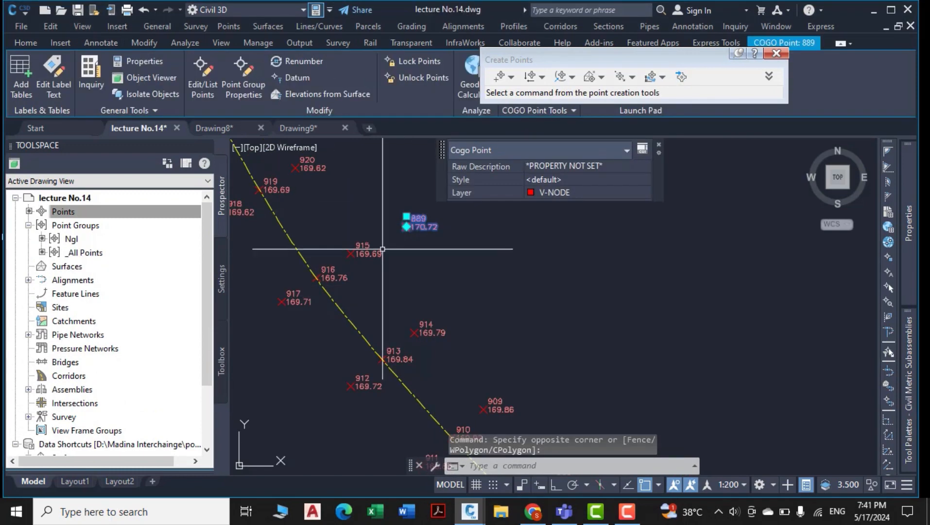
key("Delete")
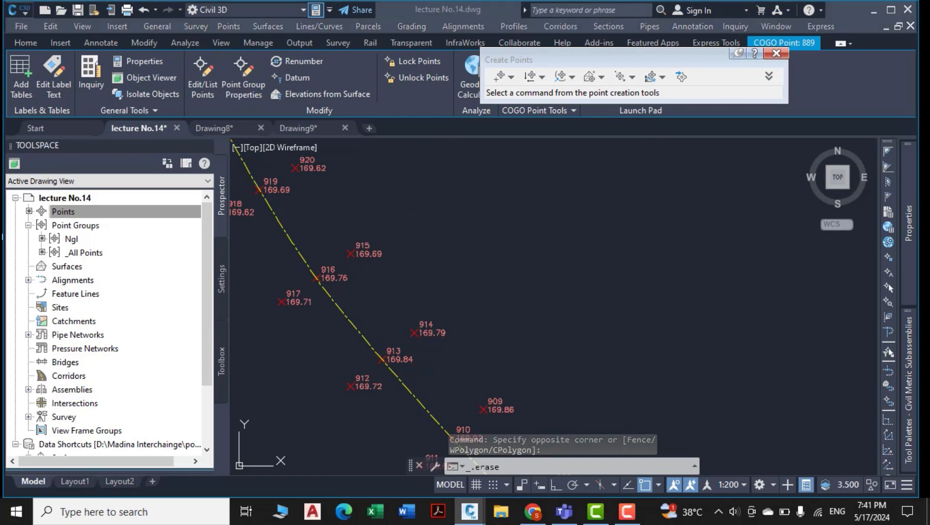
Step: Delete the cluster of COGO points lying beyond the Start of Contract Limit line
scroll(381, 204, "down", 10)
mouse_move(411, 286)
middle_mouse_down()
mouse_move(422, 299)
mouse_move(341, 138)
middle_mouse_up()
scroll(417, 292, "up", 6)
middle_click_drag(417, 287, 410, 217)
scroll(403, 191, "up", 6)
scroll(422, 278, "down", 2)
middle_click_drag(461, 288, 442, 313)
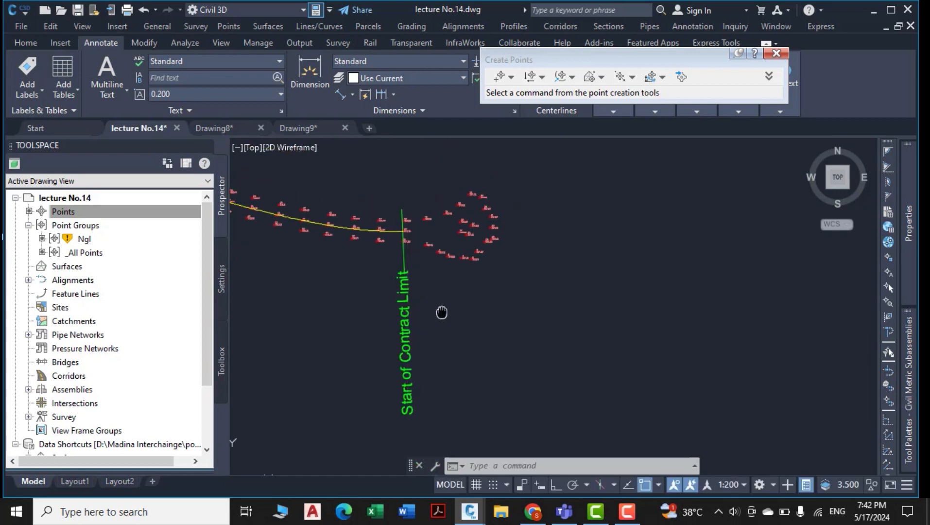
left_click(556, 171)
left_click(424, 279)
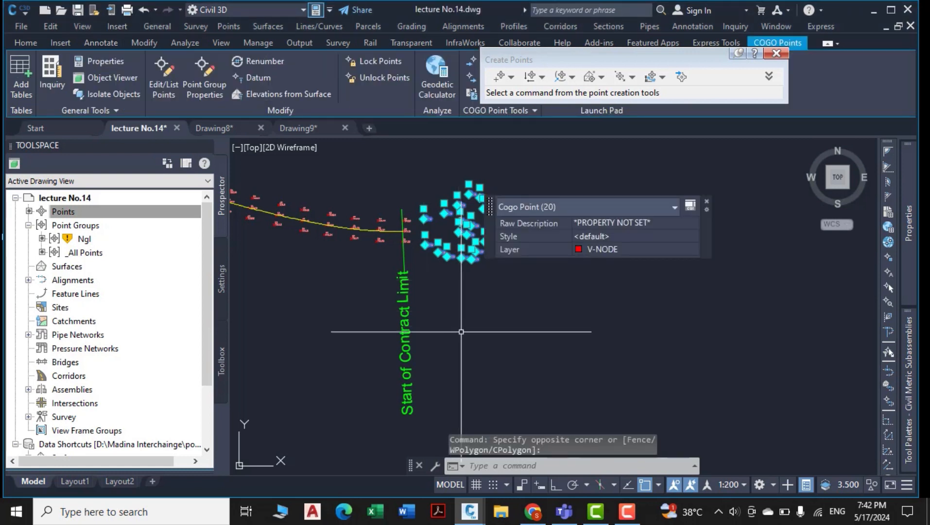
key("Delete")
Step: Update the out-of-date Ngl point group
scroll(515, 276, "down", 8)
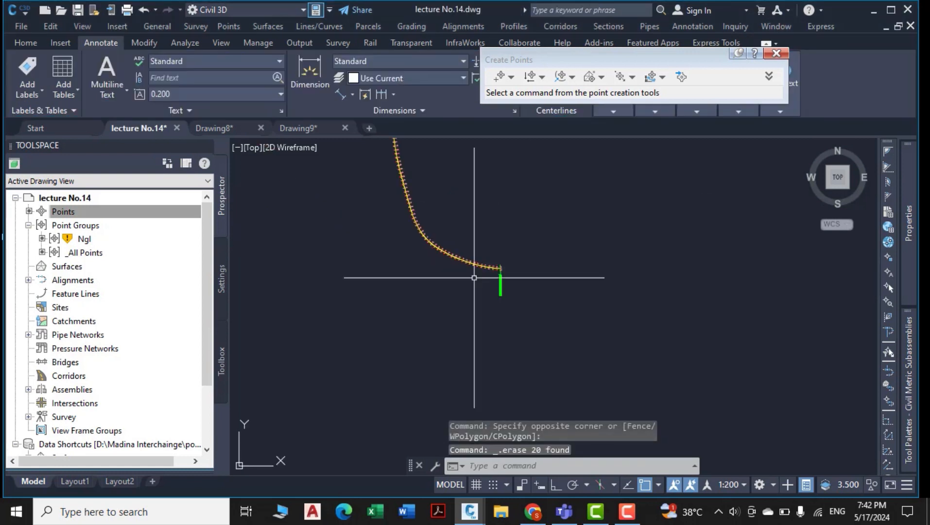
middle_click_drag(400, 175, 480, 270)
scroll(429, 273, "down", 5)
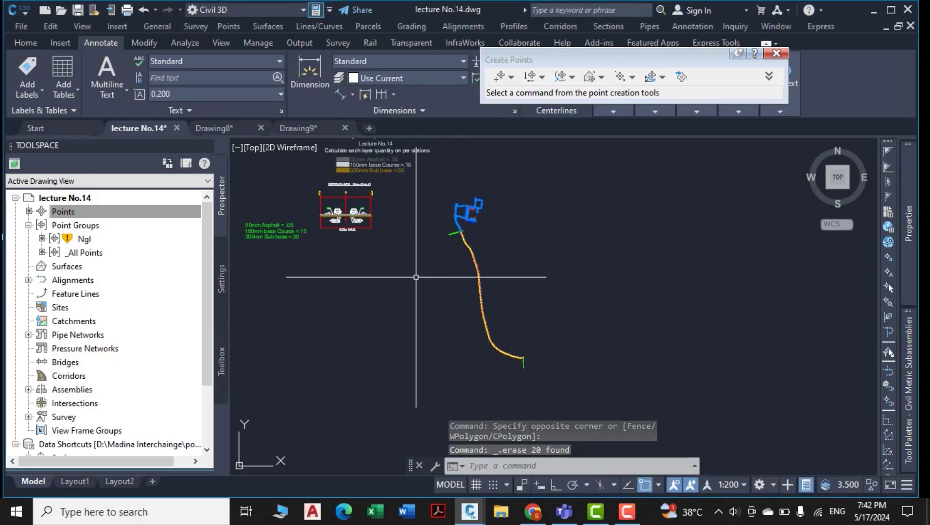
left_click(83, 239)
right_click(83, 239)
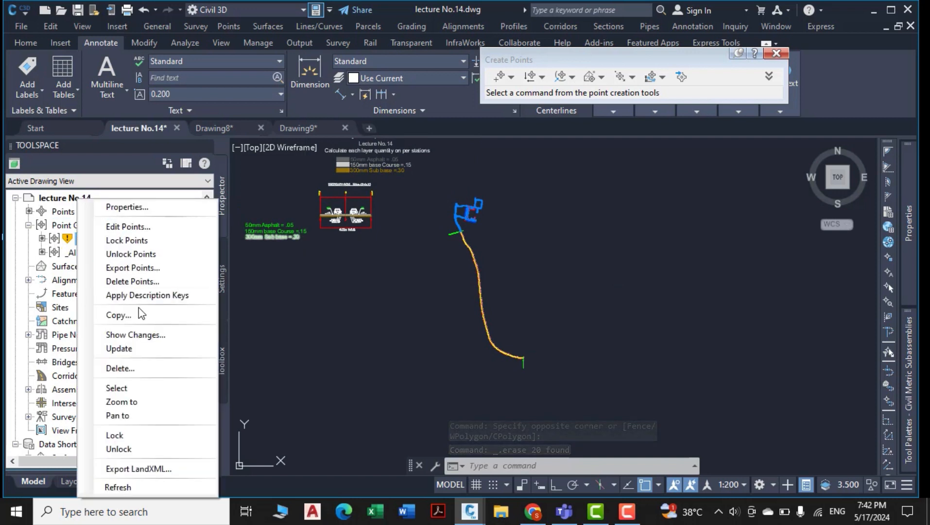
left_click(117, 346)
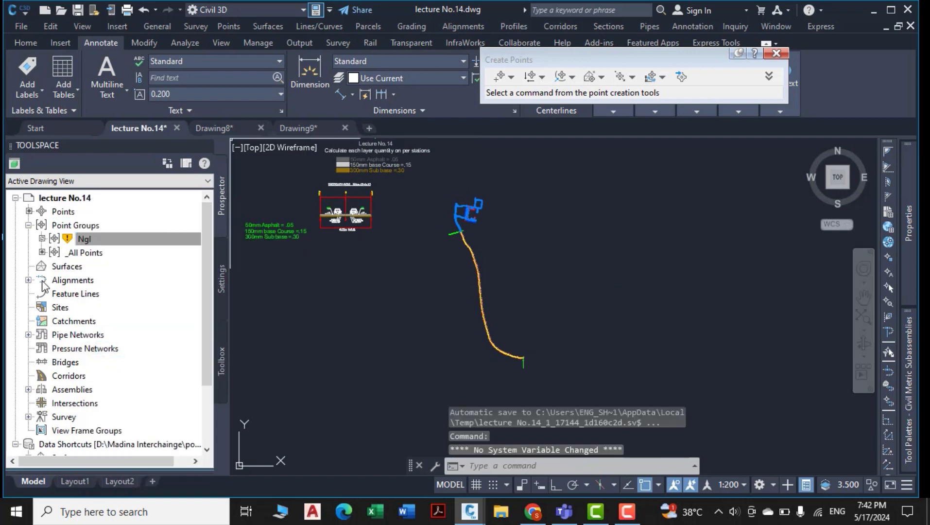
Step: Create a TIN surface named Ngl on layer C-TOPO with the Contours 2m and 10m (Background) style
right_click(70, 267)
left_click(127, 276)
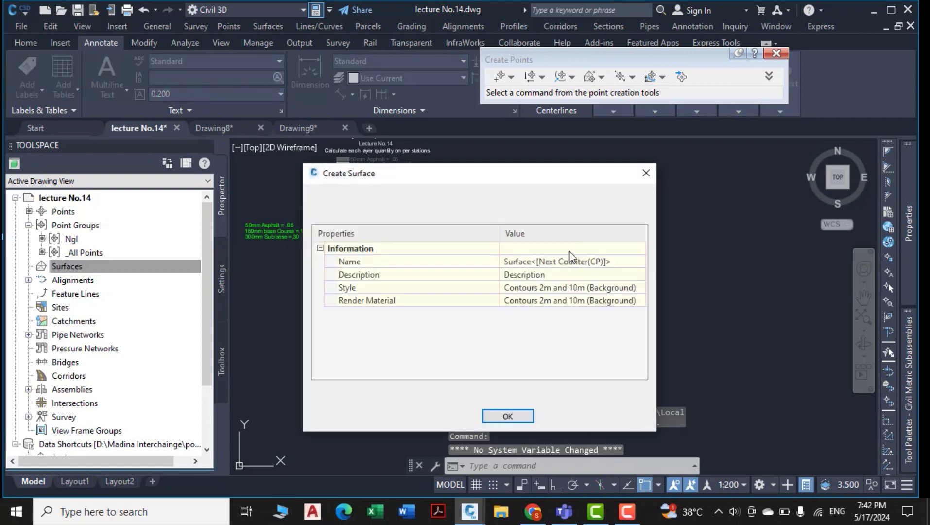
left_click(569, 263)
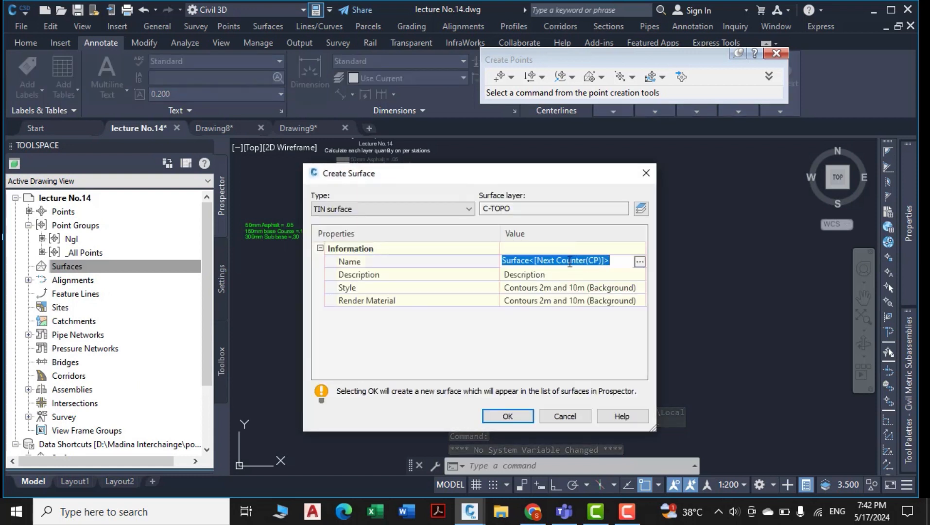
type("Ngl")
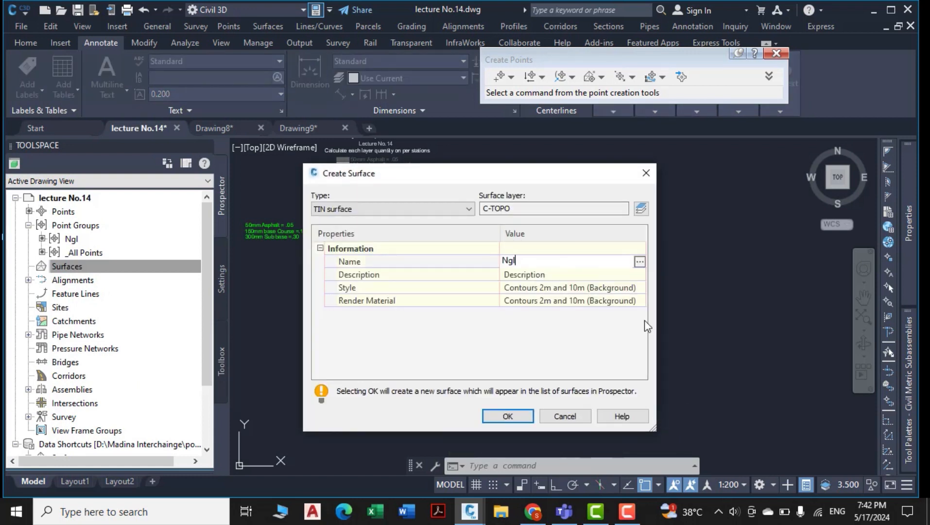
left_click(527, 419)
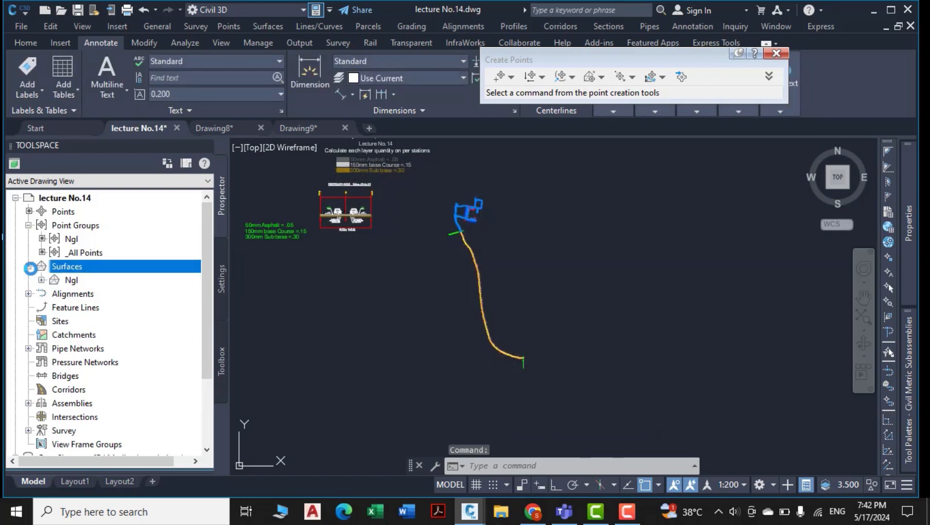
Step: Add the Ngl point group to the definition of the Ngl surface
left_click(41, 281)
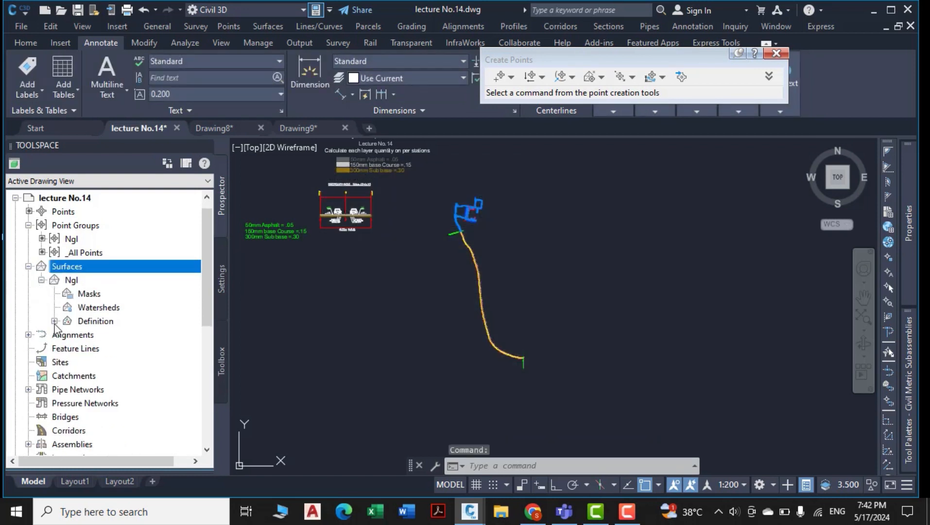
left_click(54, 321)
left_click(116, 406)
left_click(139, 416)
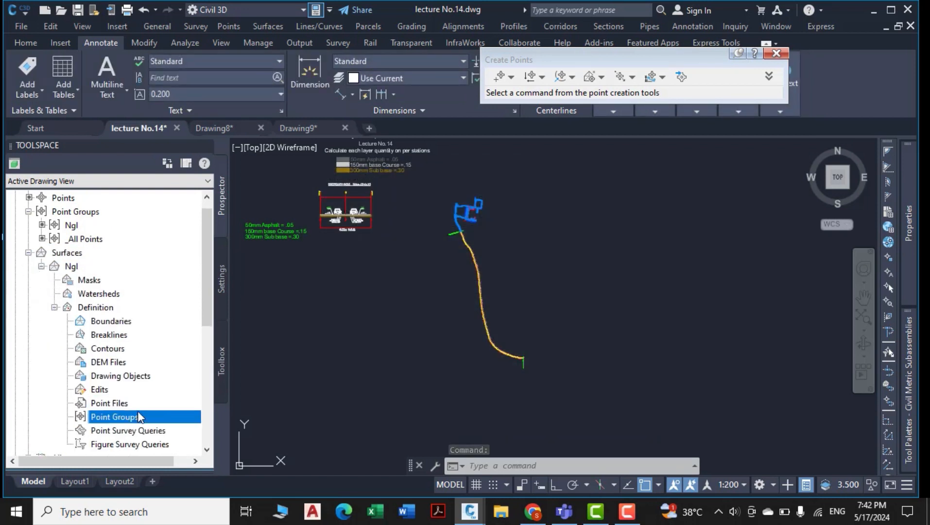
right_click(143, 417)
left_click(204, 413)
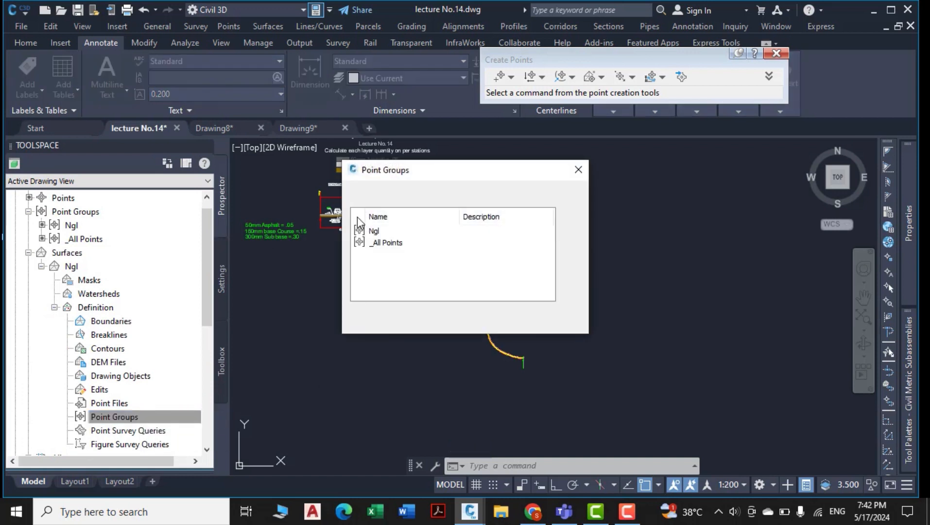
left_click(382, 235)
left_click(489, 320)
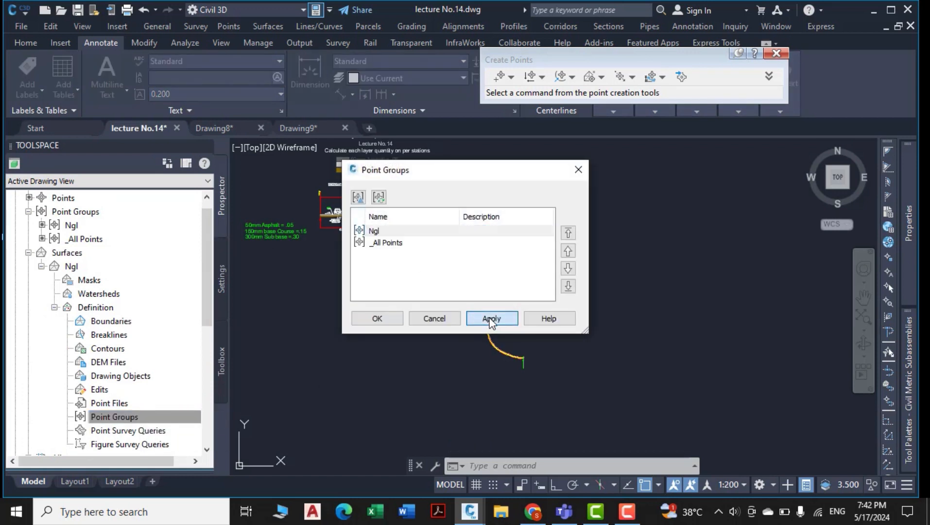
left_click(379, 319)
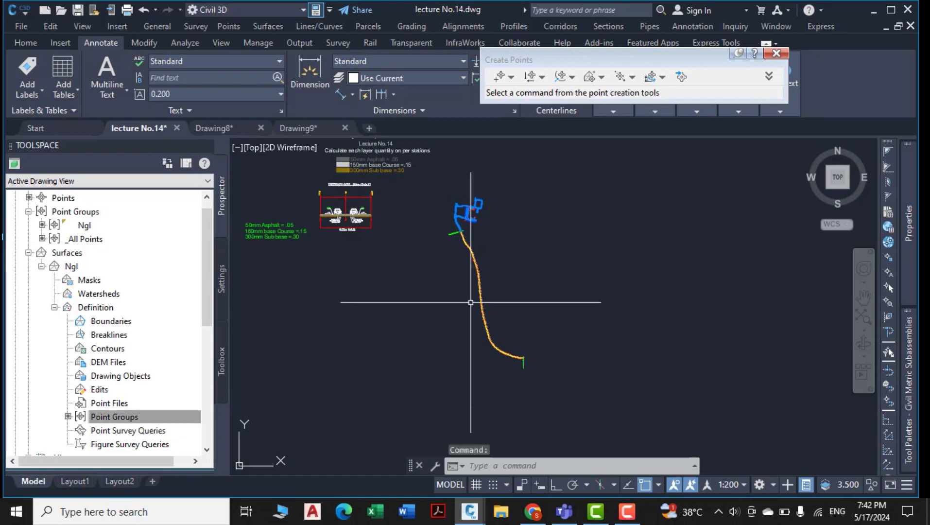
Step: Delete the stray Ngl surface triangulation lines crossing outside the road's east side near point 920, below the End of Contract Limit line
scroll(474, 287, "up", 6)
middle_click_drag(481, 284, 466, 326)
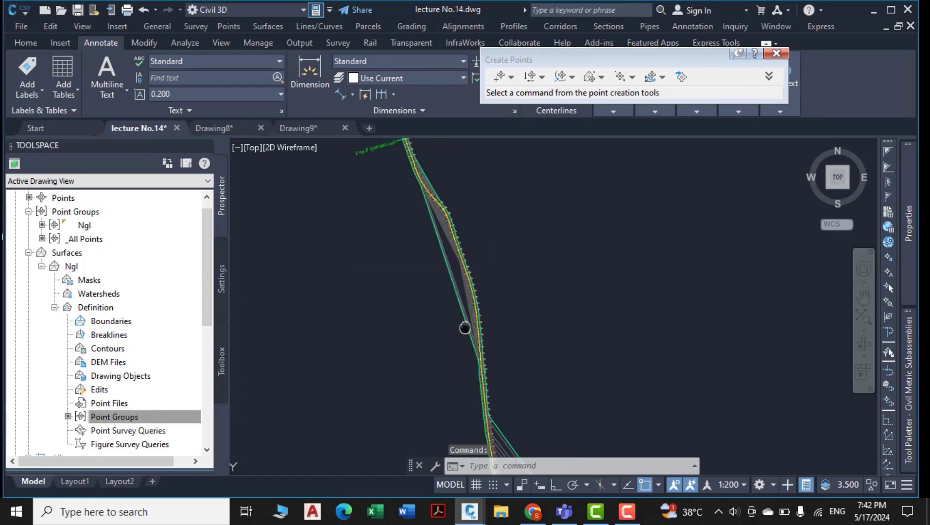
middle_click_drag(430, 238, 434, 320)
scroll(558, 316, "up", 6)
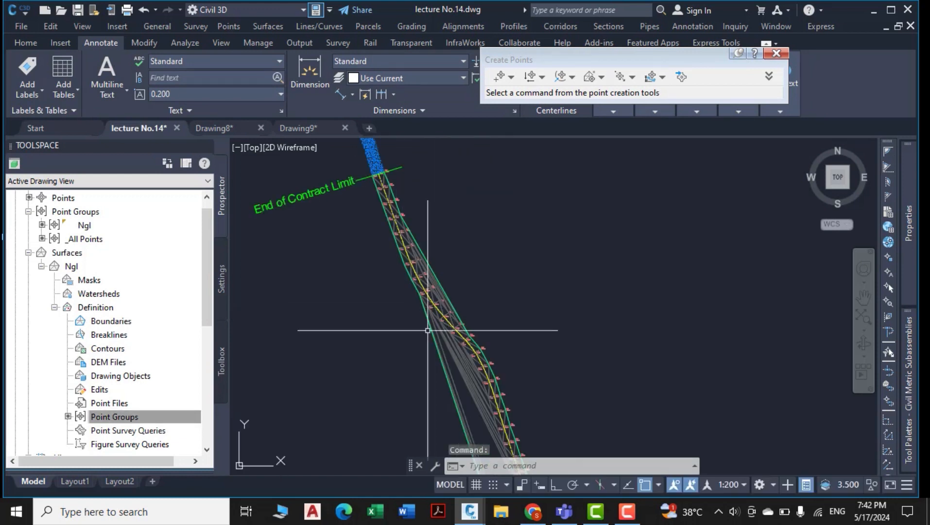
scroll(515, 290, "up", 5)
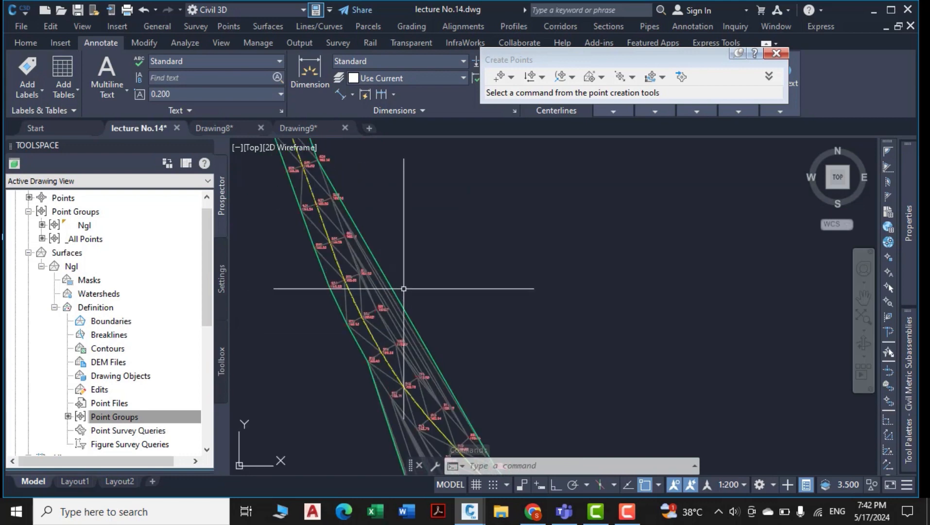
left_click(384, 289)
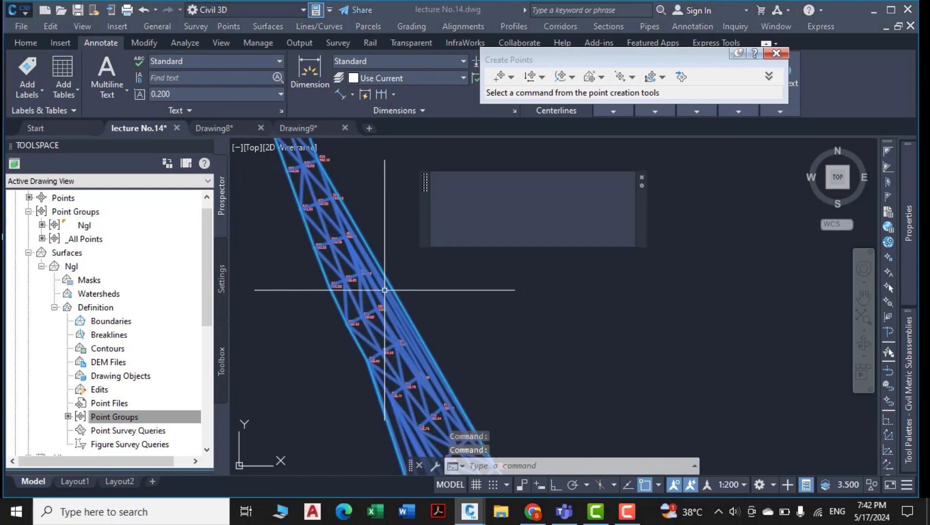
left_click(311, 78)
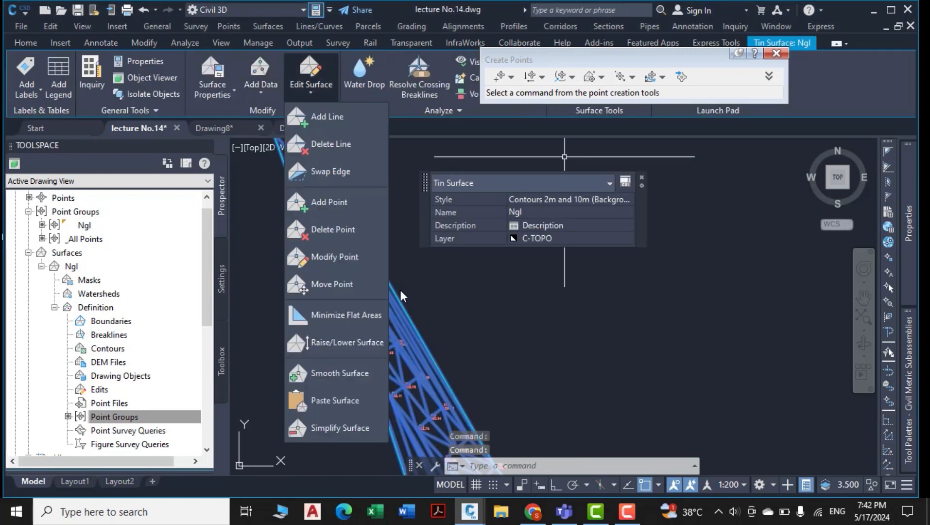
left_click(329, 145)
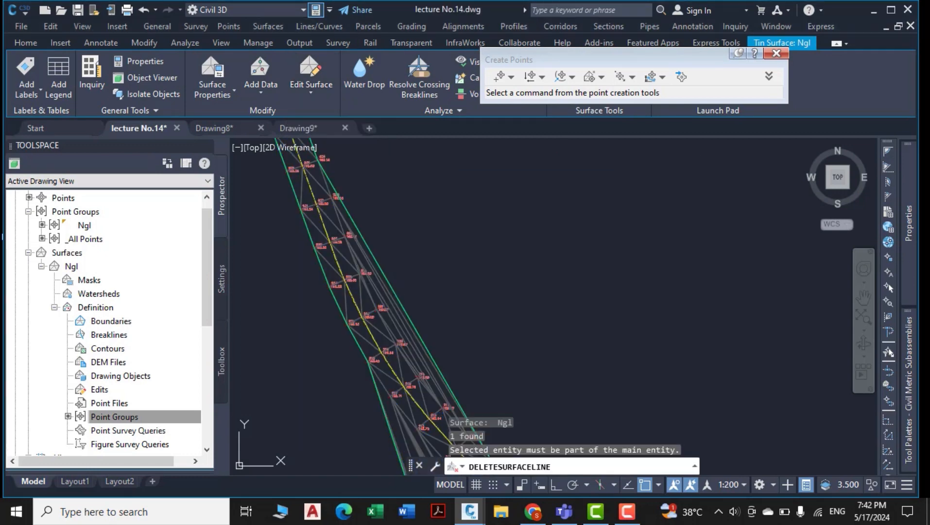
scroll(370, 285, "up", 5)
left_click(508, 201)
left_click(406, 272)
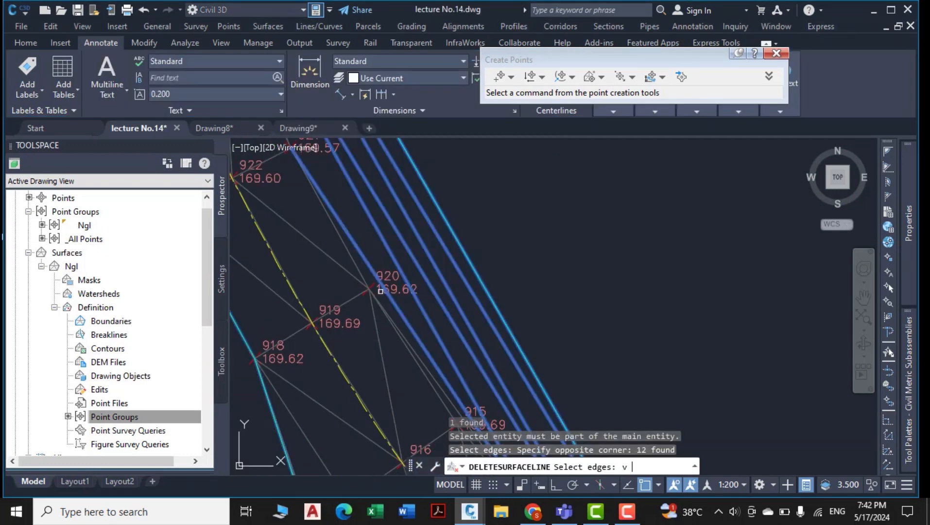
key("Return")
Step: Delete the long stray Ngl surface lines on the west side of the first bend south of the End of Contract Limit line
scroll(405, 267, "down", 6)
left_click(311, 78)
left_click(329, 145)
left_click(351, 311)
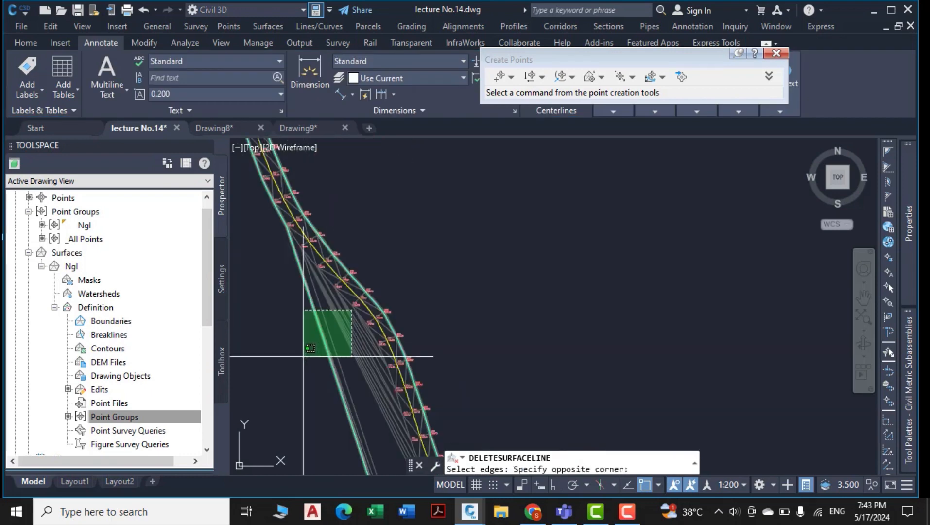
left_click(303, 355)
key("Return")
Step: Delete the remaining stray surface lines along the west edge of the road farther south
scroll(282, 169, "down", 7)
scroll(347, 258, "up", 10)
left_click(347, 257)
left_click(292, 277)
scroll(415, 218, "down", 4)
key("Return")
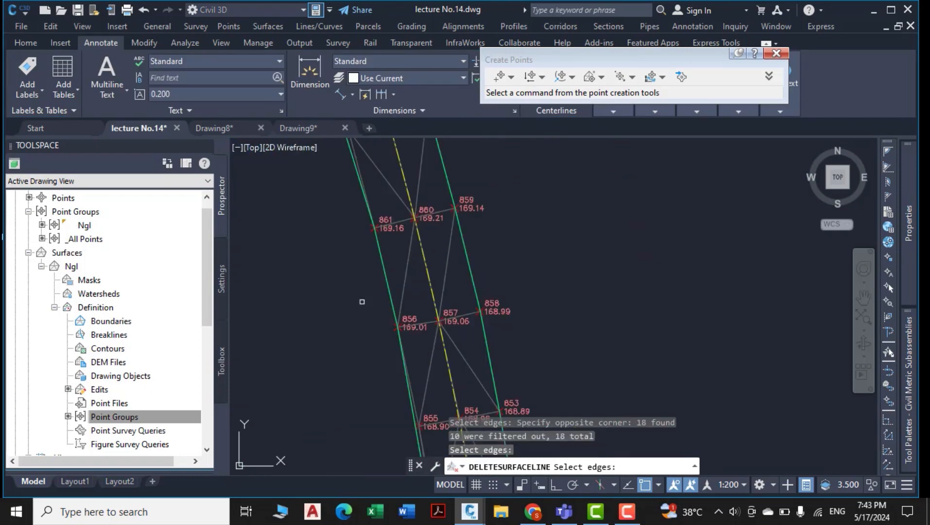
Step: Delete the stray surface lines spanning the inner, northeast side of the southern road bend
scroll(362, 301, "up", 6)
left_click(438, 272)
left_click(367, 298)
left_click(367, 299)
scroll(368, 298, "down", 5)
scroll(486, 316, "up", 6)
scroll(535, 331, "down", 4)
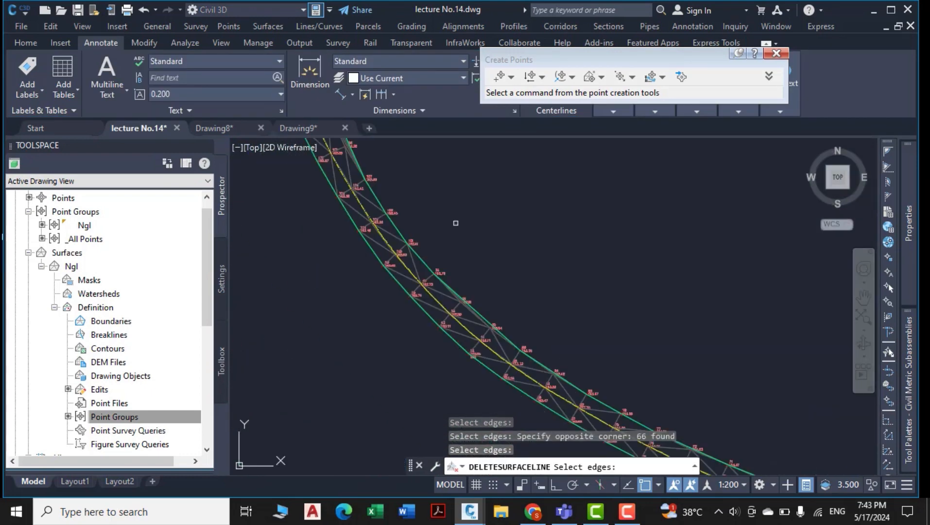
scroll(555, 338, "up", 3)
scroll(555, 339, "up", 6)
left_click(526, 355)
key("Return")
left_click(311, 78)
left_click(329, 145)
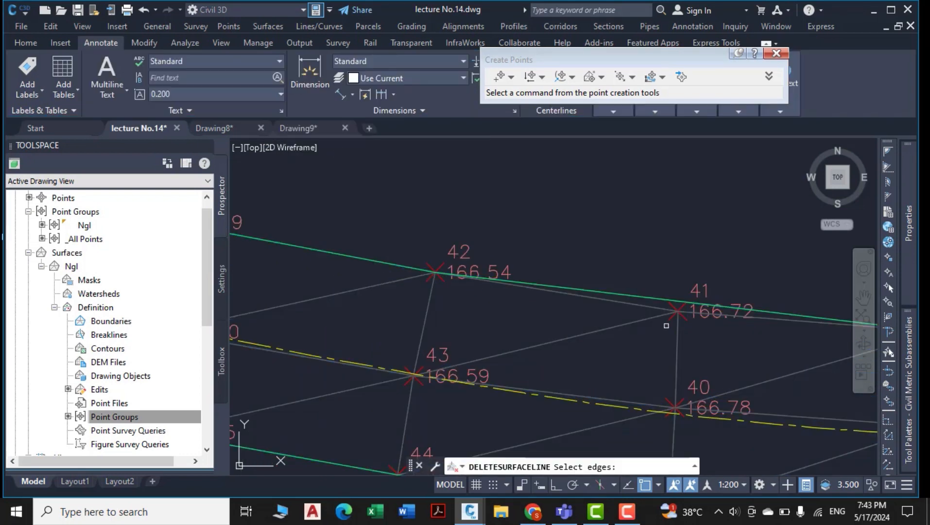
key("Escape")
key("Escape")
key("Escape")
scroll(615, 334, "down", 15)
Step: Close the Create Points toolbar and examine the secondary road typical section with its pavement layer thicknesses
left_click(777, 54)
scroll(617, 316, "up", 2)
scroll(544, 326, "up", 4)
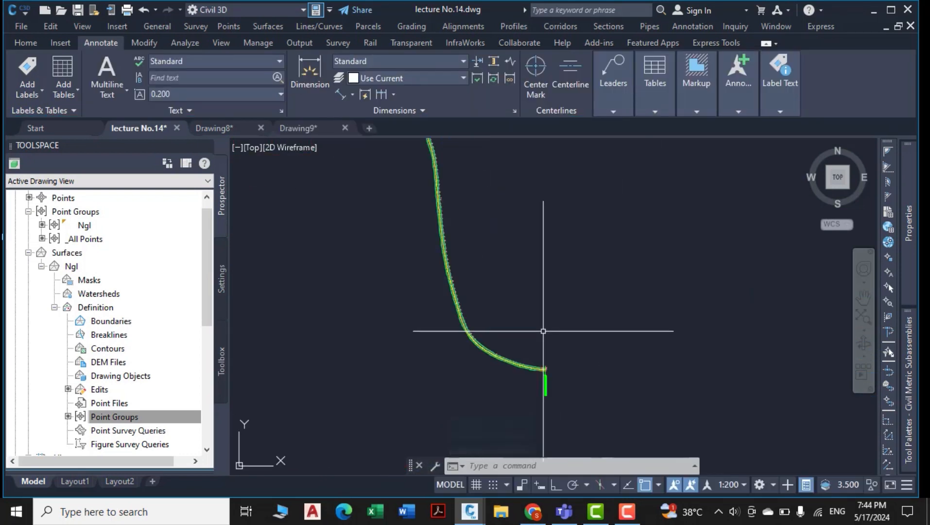
scroll(452, 306, "up", 6)
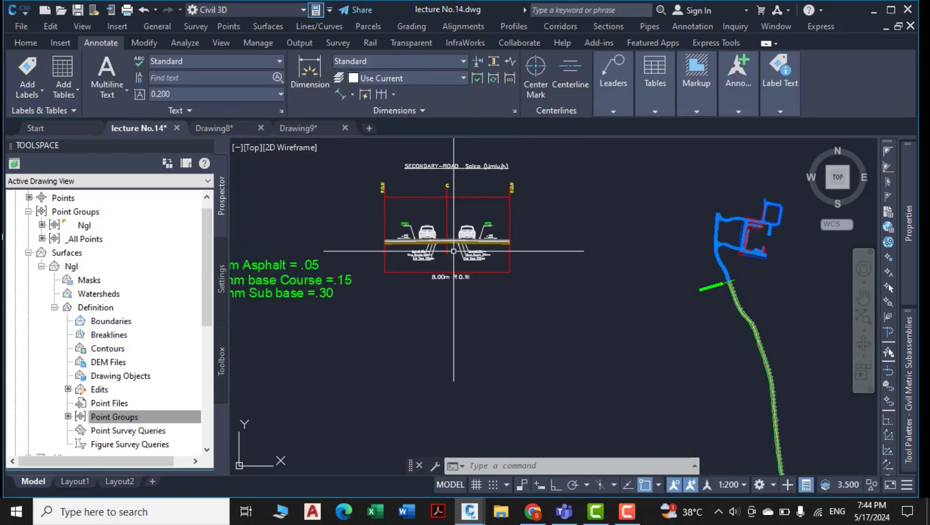
scroll(488, 322, "down", 2)
scroll(477, 311, "up", 2)
mouse_move(477, 311)
middle_mouse_down()
mouse_move(450, 425)
mouse_move(448, 364)
middle_mouse_up()
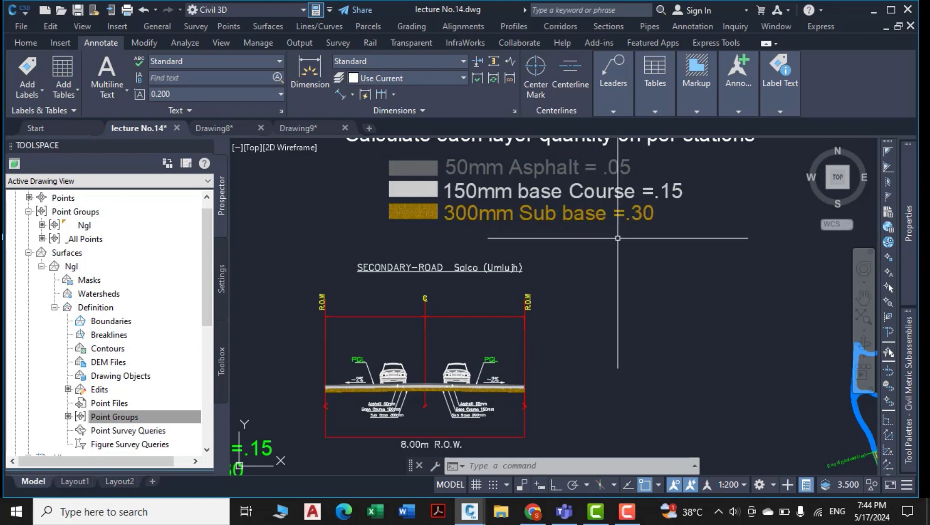
scroll(526, 195, "down", 6)
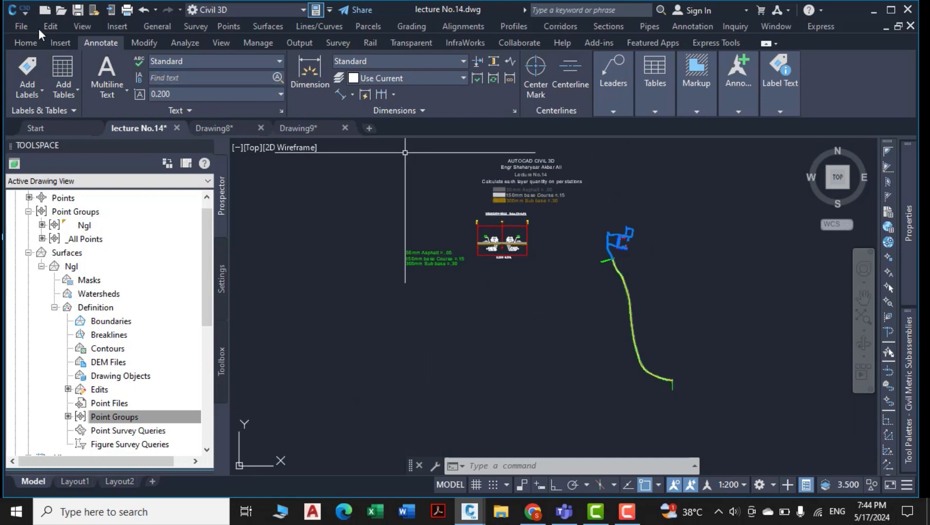
Step: Create an assembly named salco 1 with the Basic style and All Codes set, placing its baseline below the typical section
left_click(25, 43)
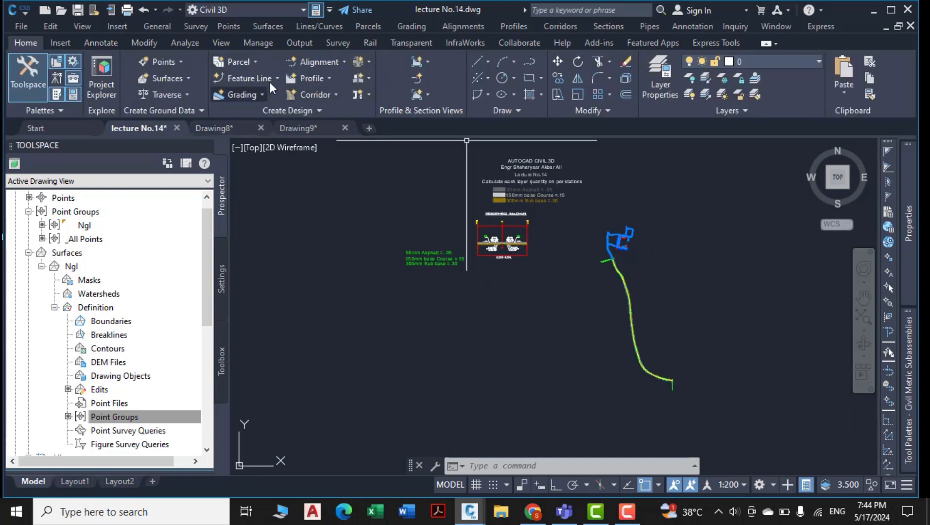
left_click(368, 78)
left_click(400, 97)
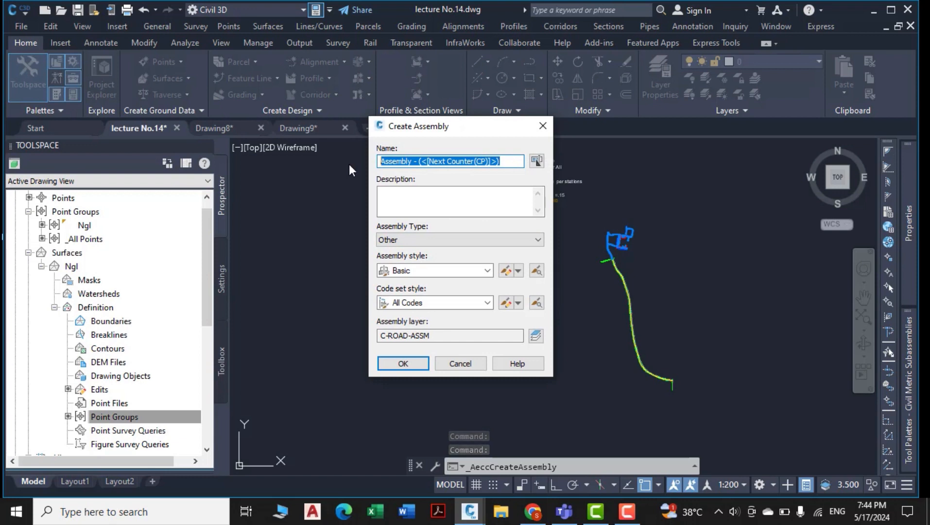
type("salco 1")
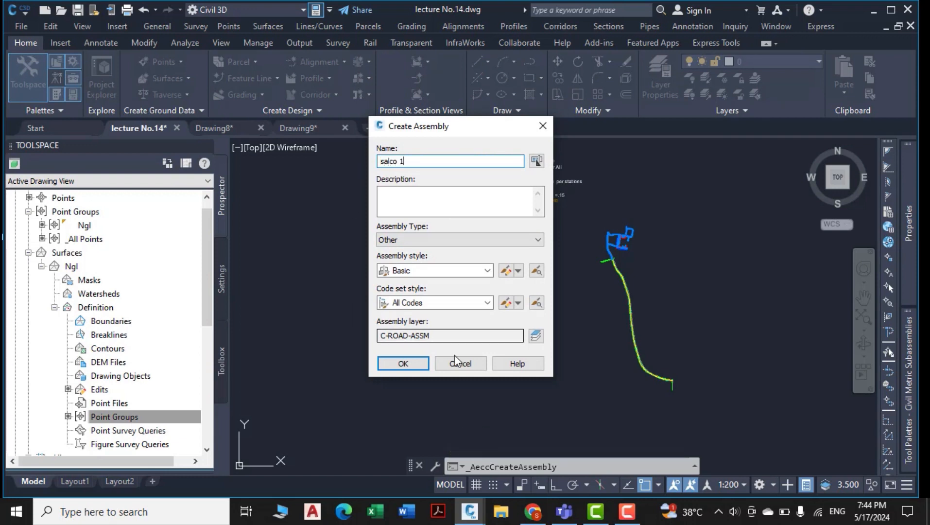
left_click(403, 363)
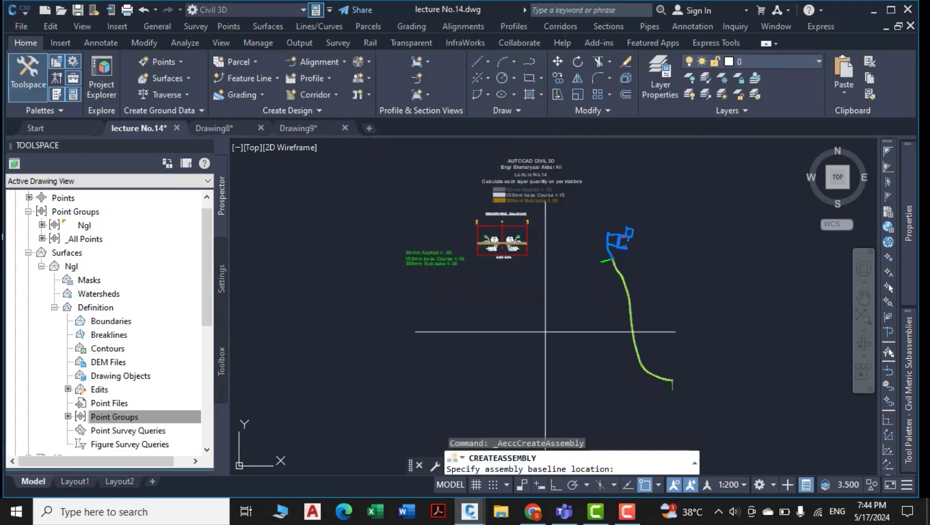
scroll(520, 301, "up", 4)
left_click(539, 278)
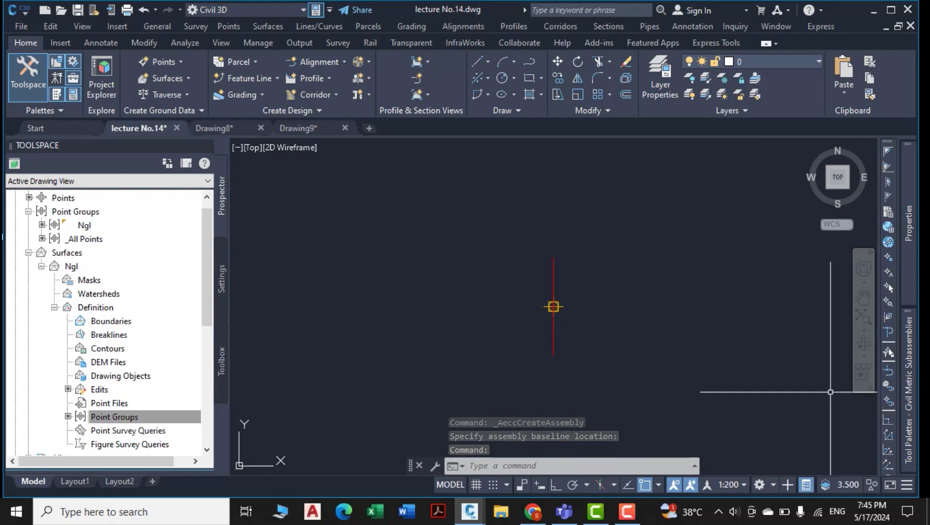
Step: Attach a LaneSuperelevationAOR subassembly from the metric lanes to the right side of the salco 1 assembly baseline
mouse_move(911, 387)
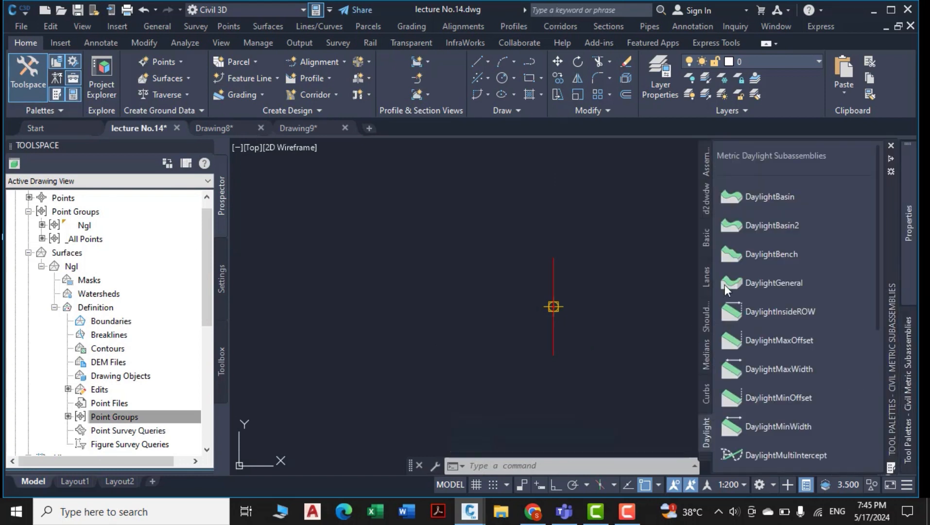
left_click(705, 273)
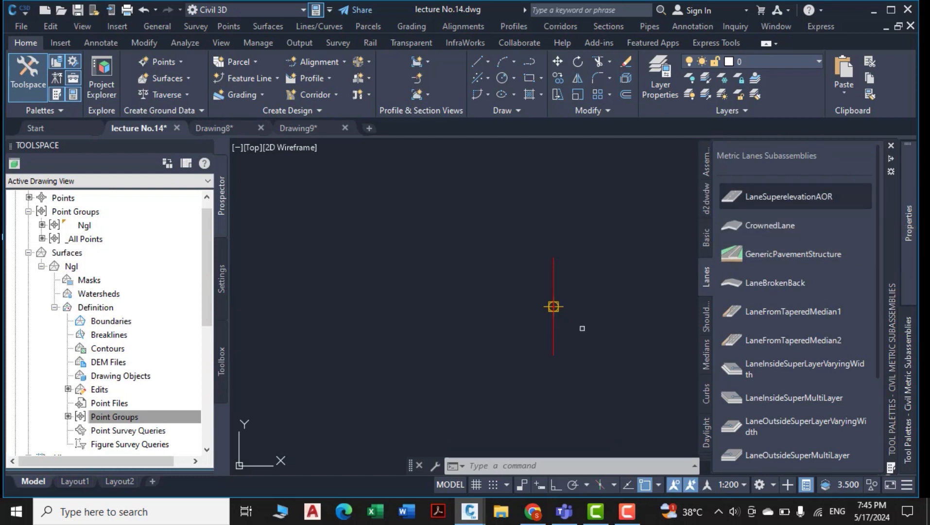
left_click(553, 307)
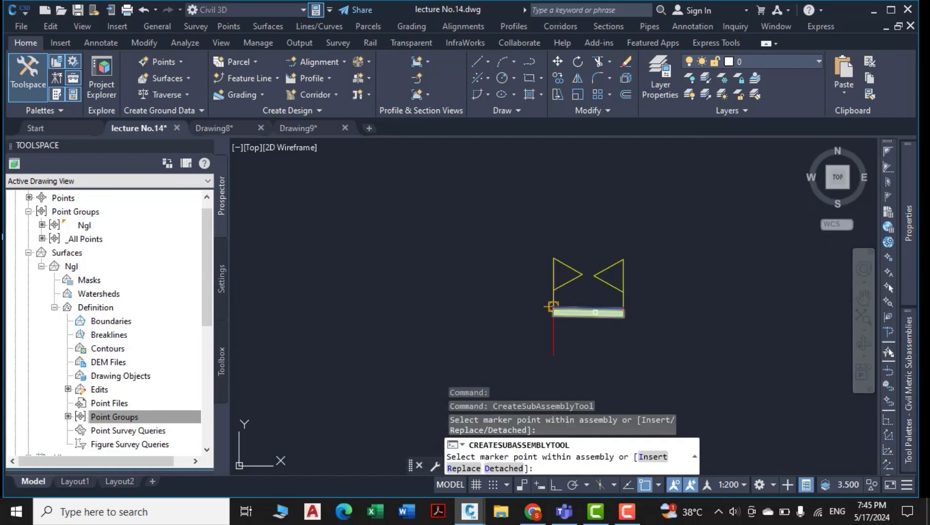
scroll(593, 310, "up", 6)
scroll(594, 310, "down", 3)
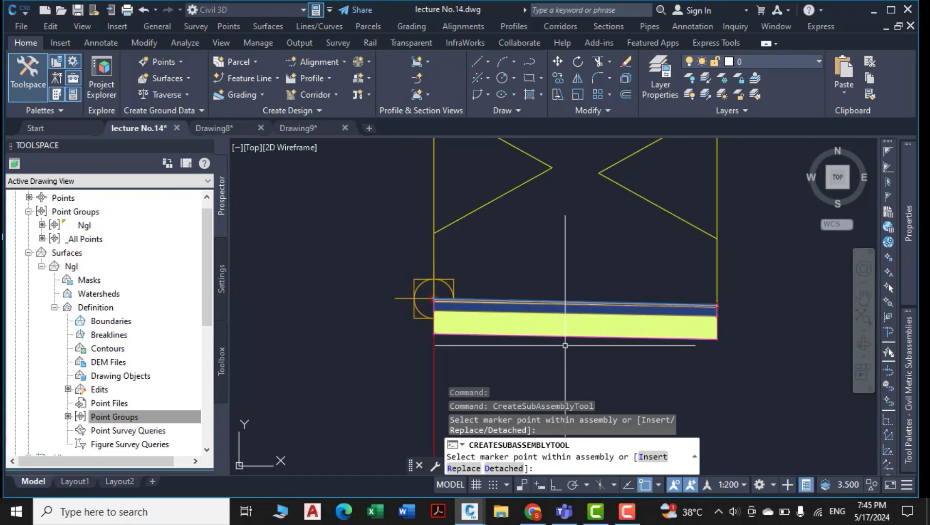
key("Escape")
key("Escape")
Step: Examine the individual pavement layers of the attached lane subassembly up close
middle_click_drag(504, 341, 470, 321)
scroll(481, 306, "up", 1)
mouse_move(480, 305)
middle_mouse_down()
mouse_move(456, 291)
mouse_move(360, 278)
middle_mouse_up()
scroll(457, 291, "down", 1)
scroll(360, 278, "down", 1)
scroll(461, 267, "up", 1)
scroll(461, 266, "up", 2)
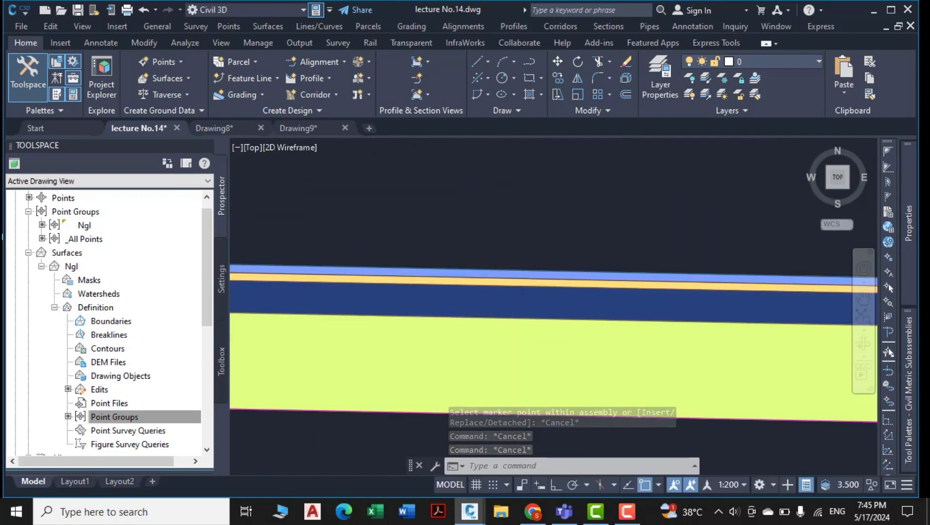
scroll(515, 292, "up", 1)
scroll(526, 306, "up", 1)
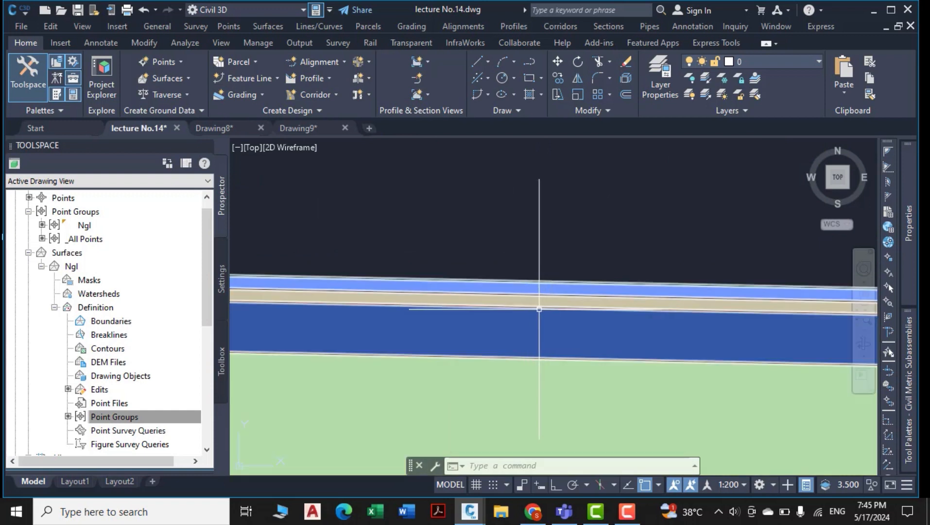
scroll(531, 343, "down", 1)
scroll(575, 271, "down", 1)
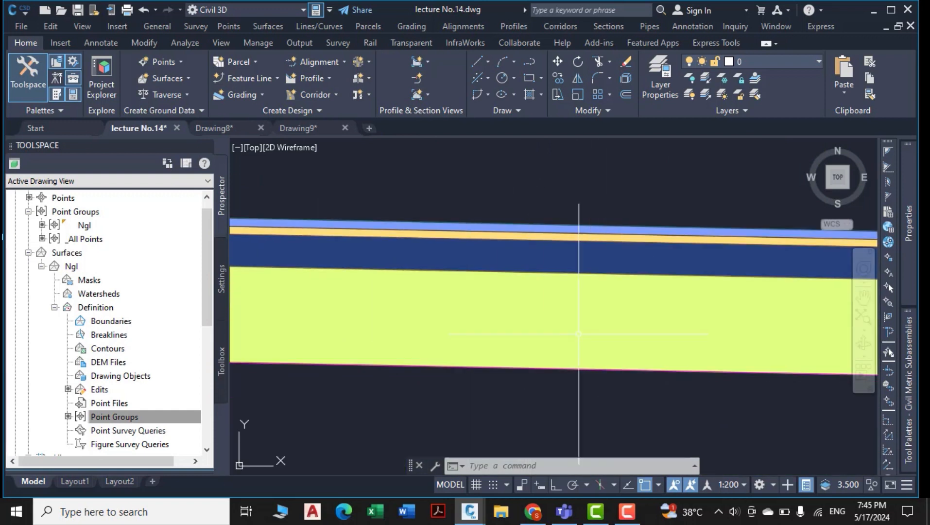
scroll(544, 341, "down", 5)
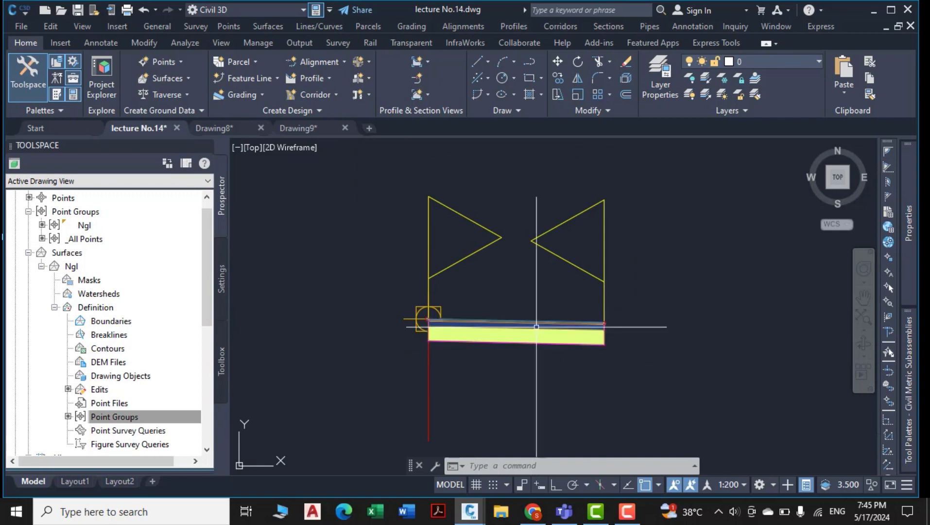
Step: Check the secondary road typical section for its right-of-way width, cross slope, and asphalt, base course and sub base thicknesses
scroll(555, 302, "down", 8)
middle_click_drag(557, 284, 560, 378)
middle_click_drag(468, 166, 488, 277)
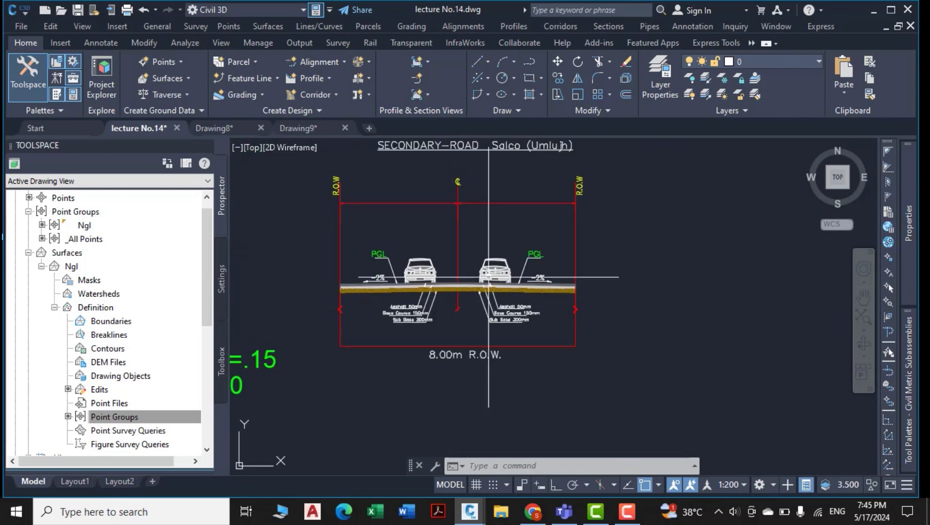
scroll(489, 277, "up", 3)
middle_click_drag(636, 354, 567, 375)
scroll(529, 326, "down", 3)
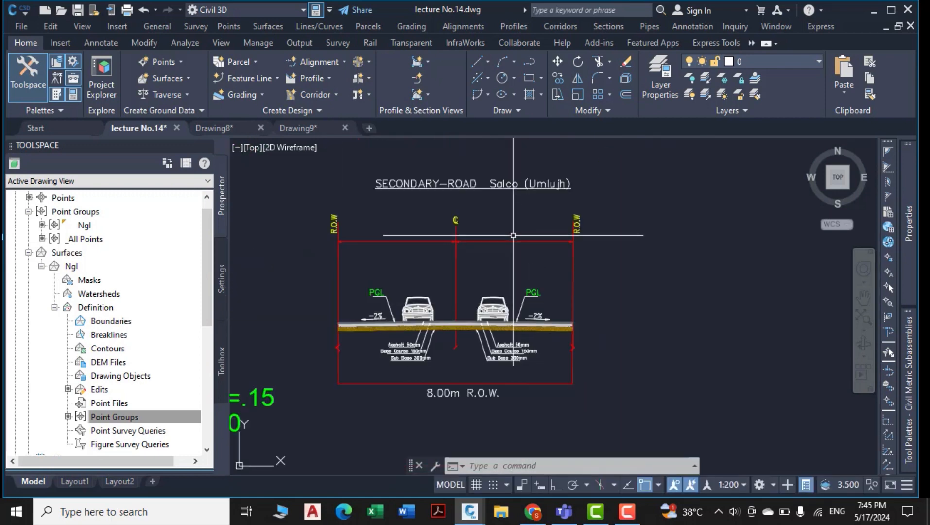
scroll(484, 337, "up", 5)
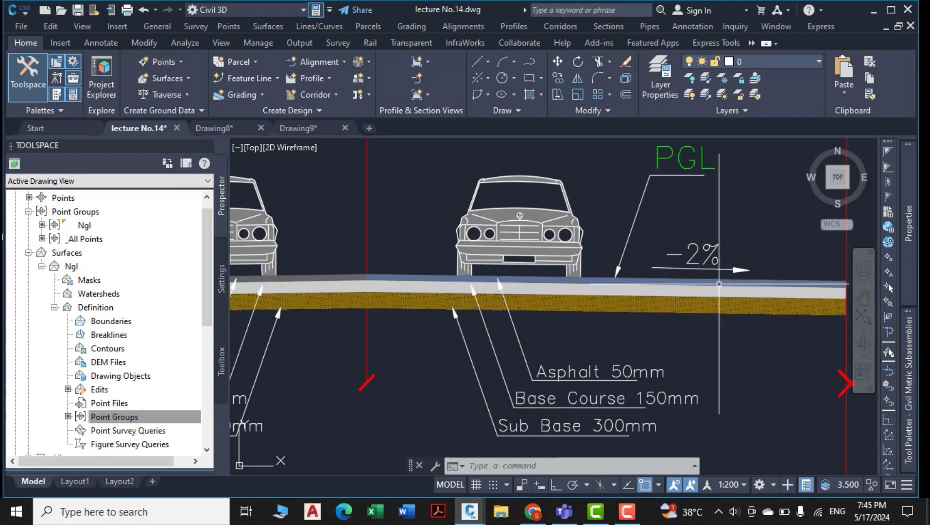
middle_click_drag(630, 382, 528, 292)
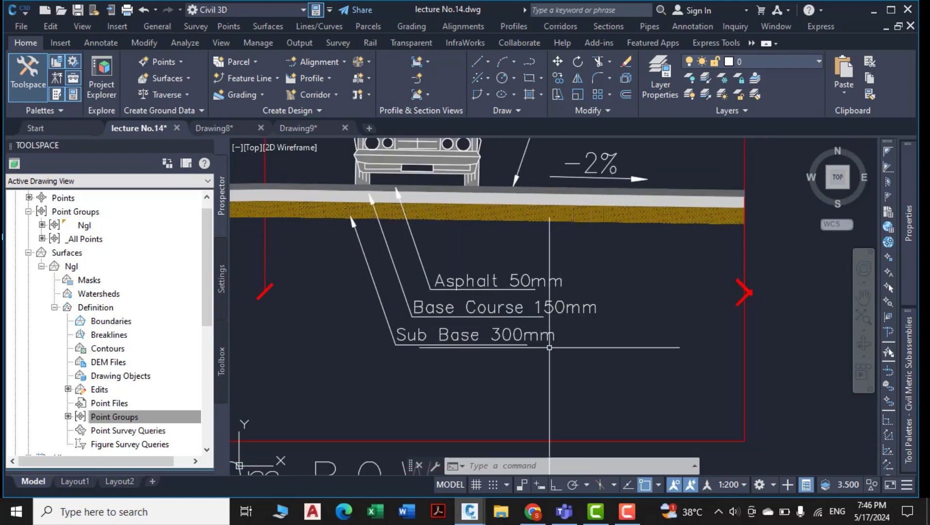
scroll(550, 347, "down", 10)
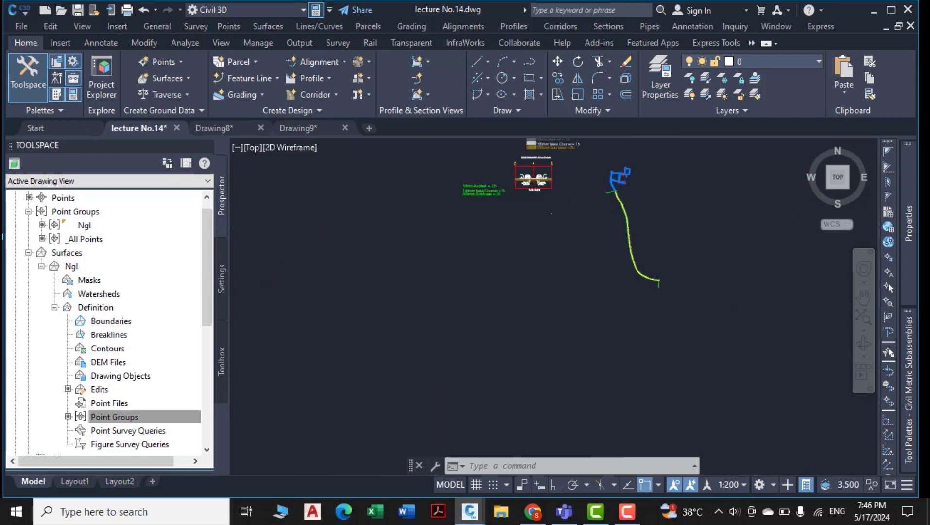
Step: Set the width of the right LaneSuperelevationAOR subassembly to 4 m in its properties
scroll(544, 204, "up", 10)
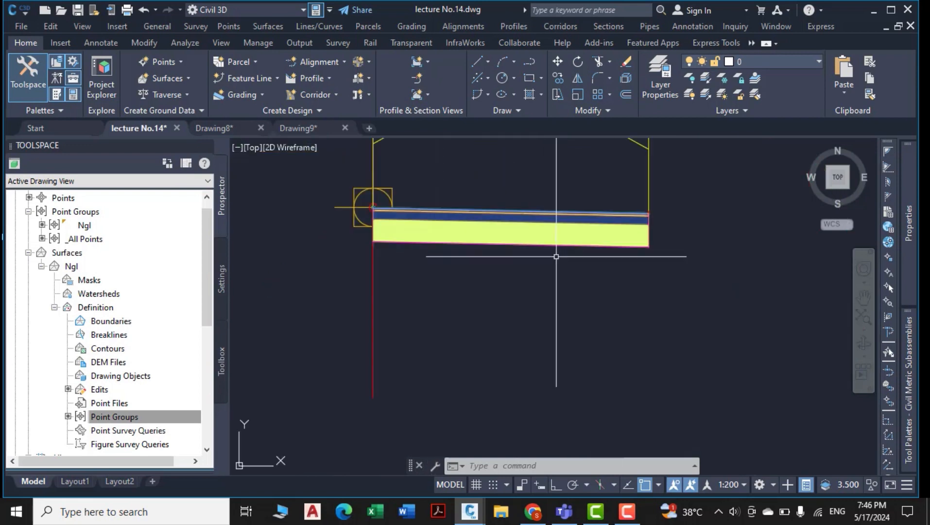
middle_click_drag(557, 256, 561, 309)
left_click(516, 287)
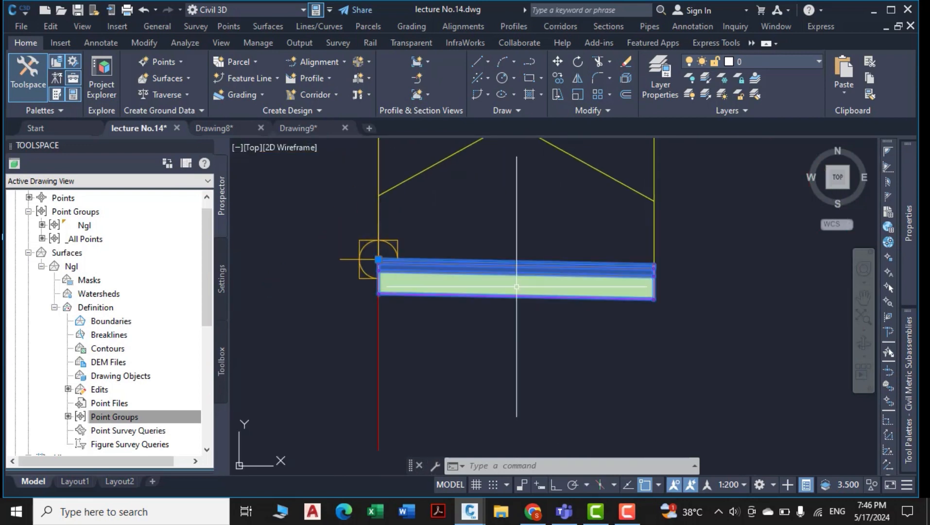
left_click(494, 311)
right_click(493, 313)
left_click(579, 161)
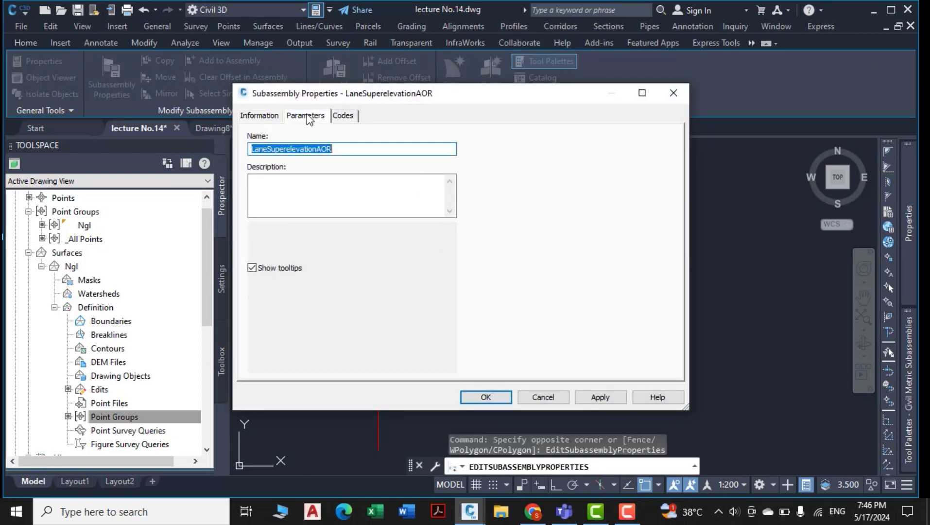
left_click(306, 117)
left_click(396, 176)
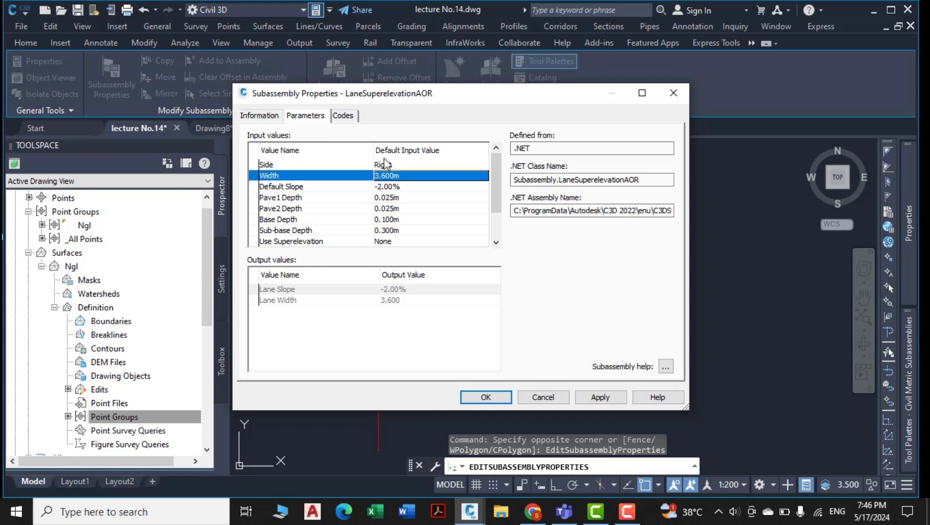
left_click(394, 165)
left_click(403, 177)
left_click(403, 175)
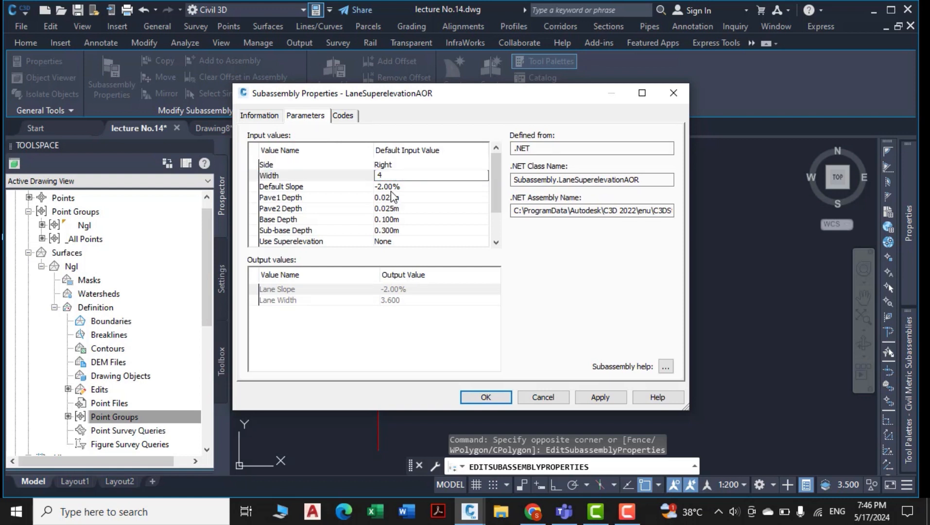
left_click(394, 189)
Step: Set the lane's Pave1 depth to 0.05 m and its Pave2 depth to 0.15 m
left_click(394, 198)
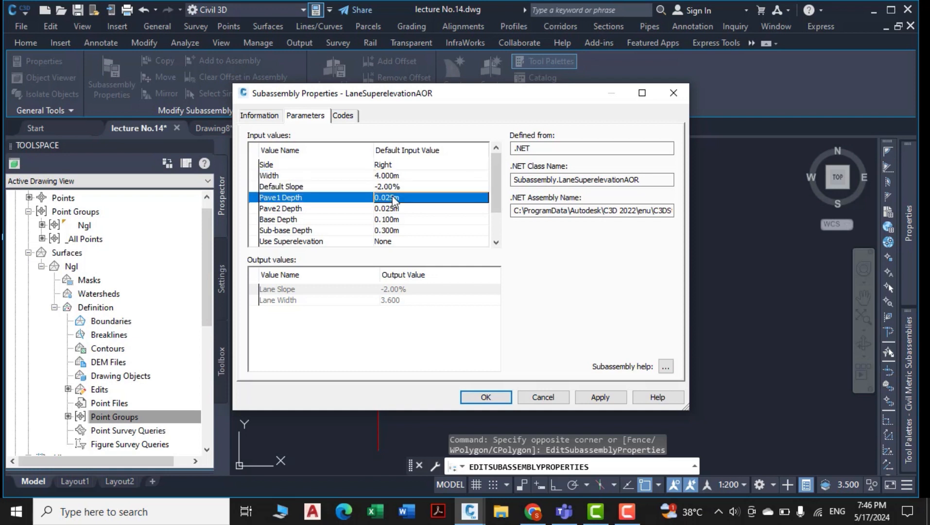
left_click(386, 196)
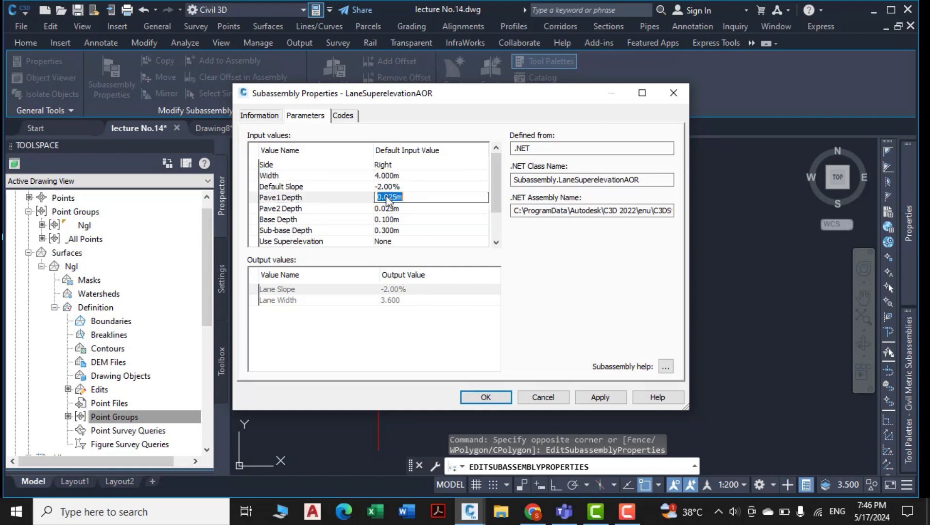
type(".05")
left_click(400, 210)
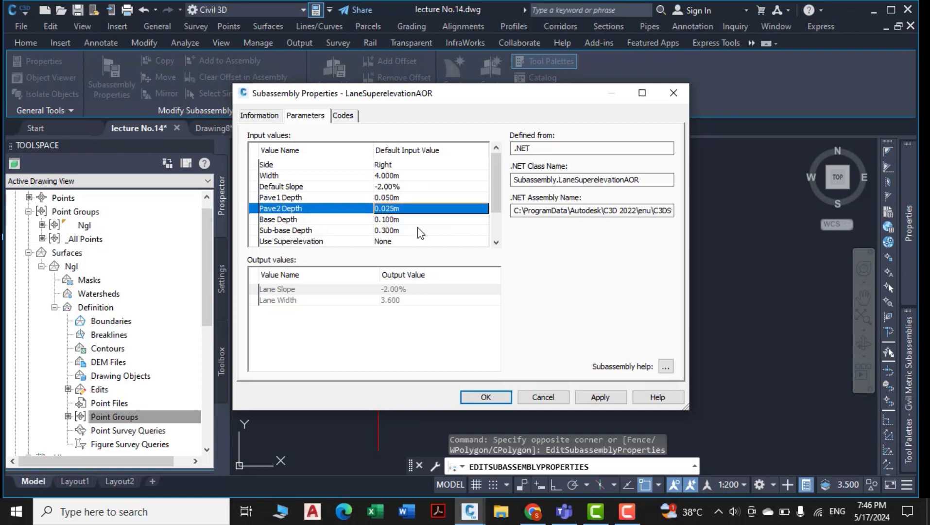
left_click(397, 208)
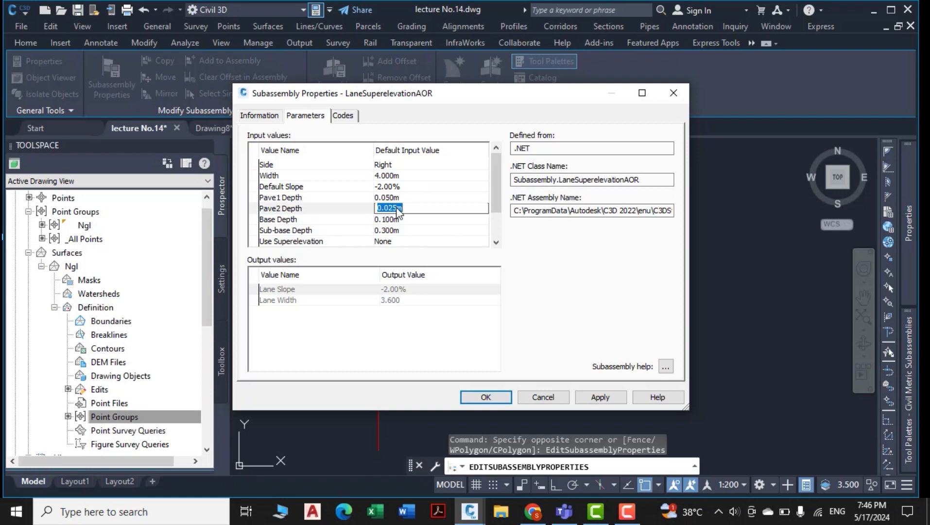
key("Return")
Step: Set the lane's base depth to 0 and apply the subassembly parameter changes
double_click(397, 220)
type("0")
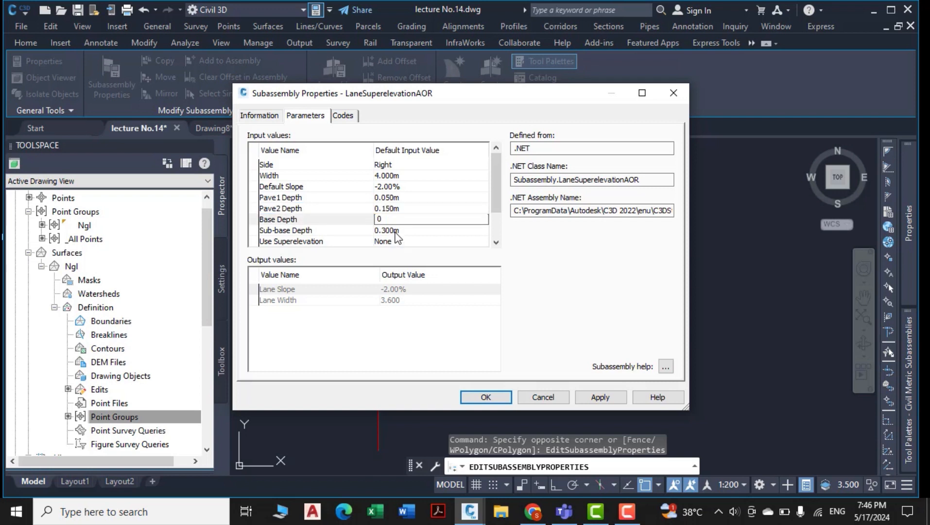
left_click(398, 230)
left_click(397, 228)
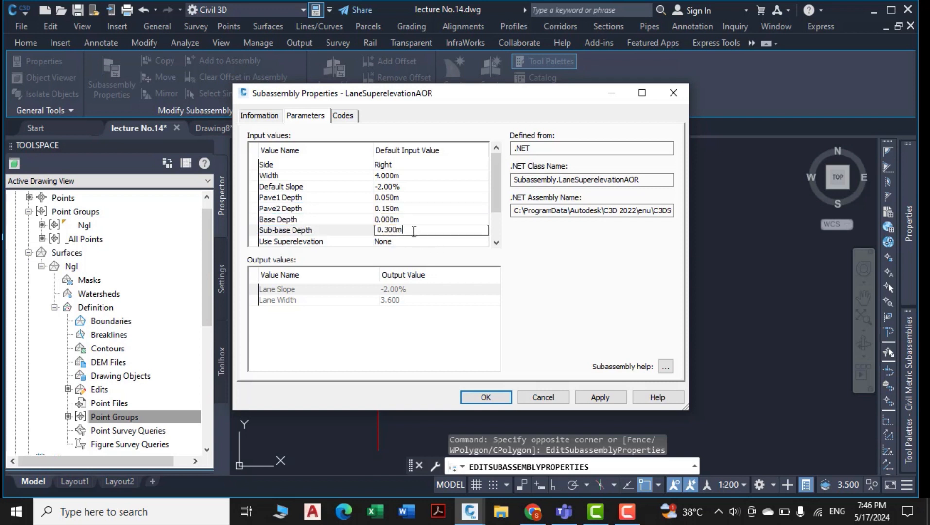
key("Return")
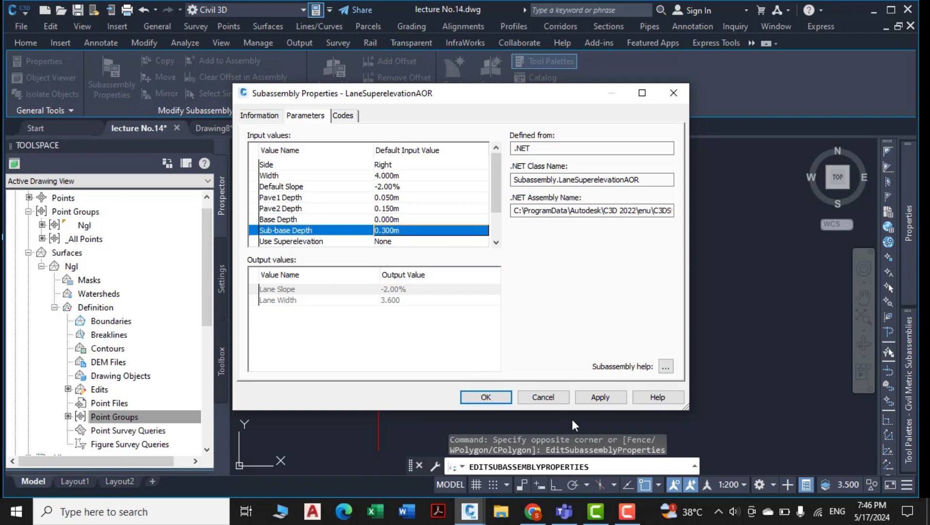
left_click(599, 397)
left_click(486, 397)
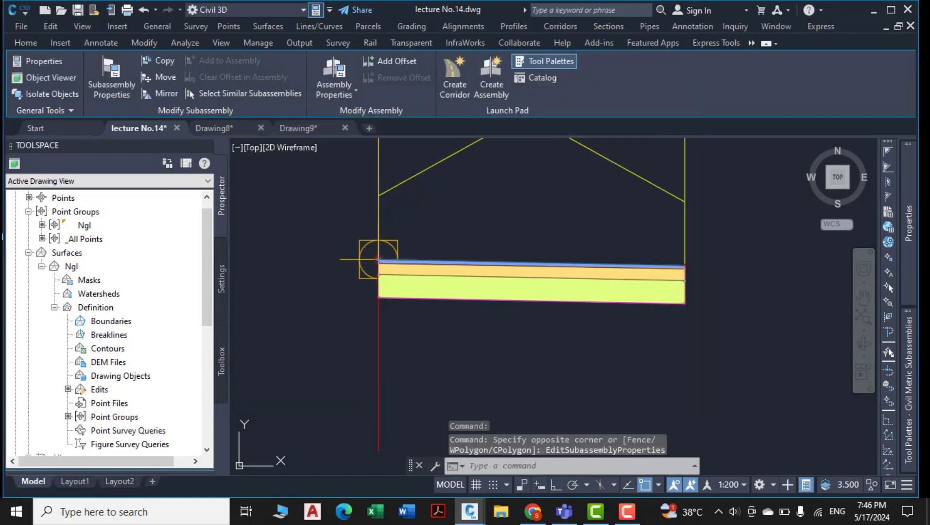
left_click(492, 394)
left_click(500, 334)
Step: Examine the updated pavement layers of the right lane up close at the assembly baseline
scroll(423, 238, "up", 4)
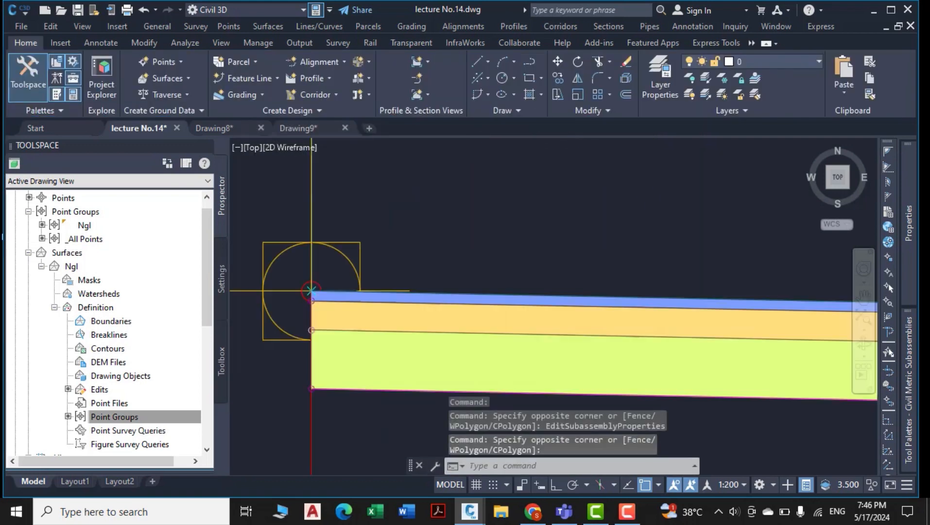
scroll(412, 301, "up", 2)
scroll(413, 304, "down", 2)
mouse_move(413, 312)
middle_mouse_down()
mouse_move(456, 281)
mouse_move(428, 271)
middle_mouse_up()
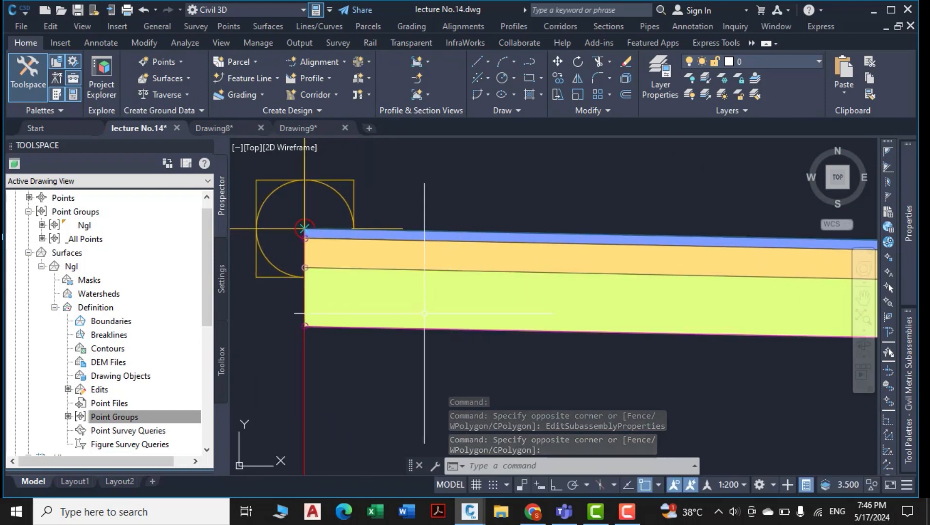
scroll(424, 320, "down", 5)
middle_click_drag(457, 325, 537, 342)
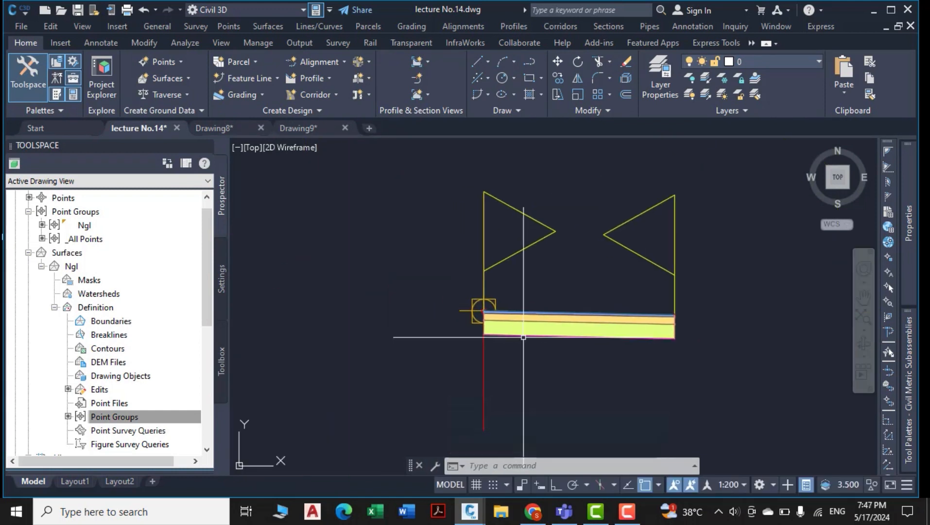
Step: Mirror the right lane subassembly to the left side of the assembly baseline
scroll(537, 360, "up", 2)
left_click(513, 313)
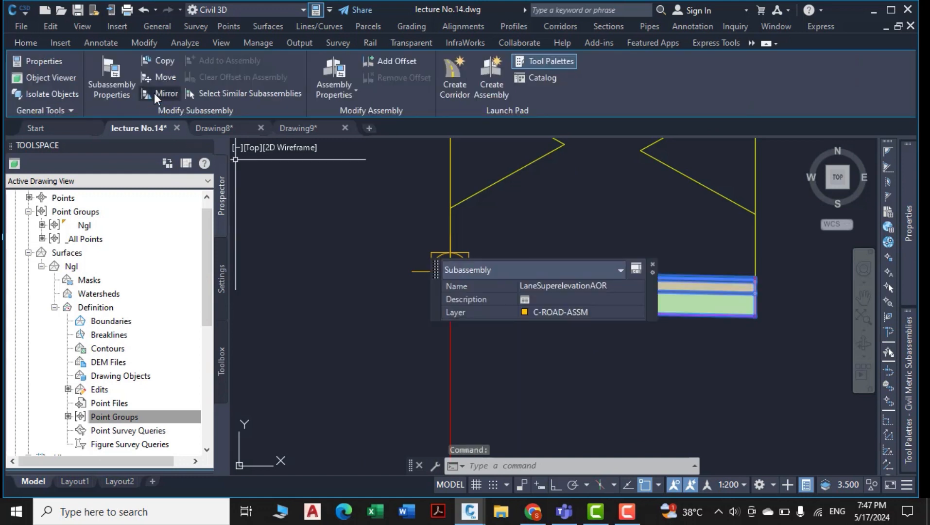
left_click(155, 93)
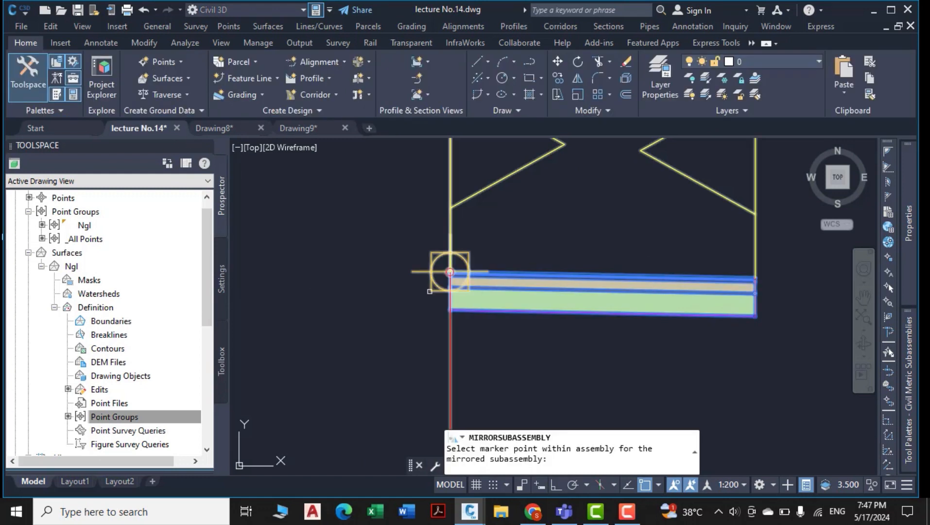
scroll(437, 286, "up", 4)
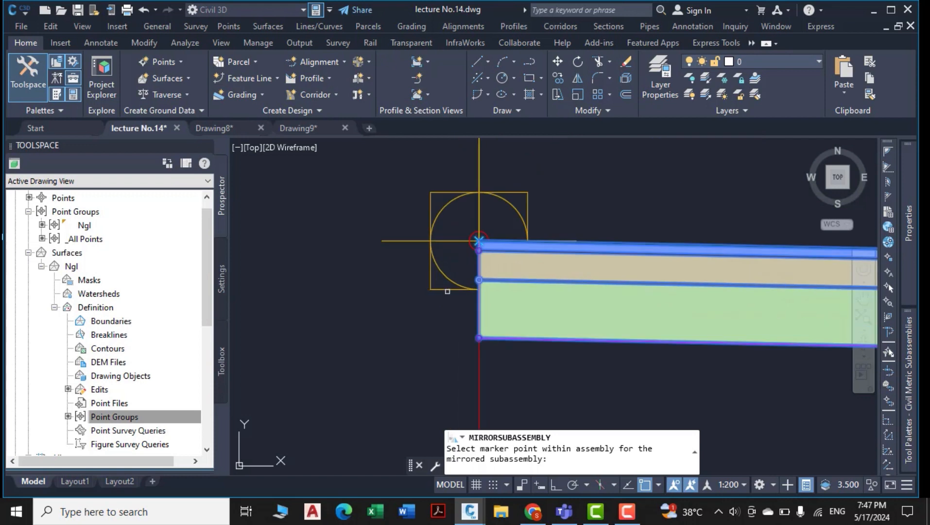
left_click(472, 248)
scroll(462, 309, "down", 4)
middle_click_drag(484, 334, 458, 300)
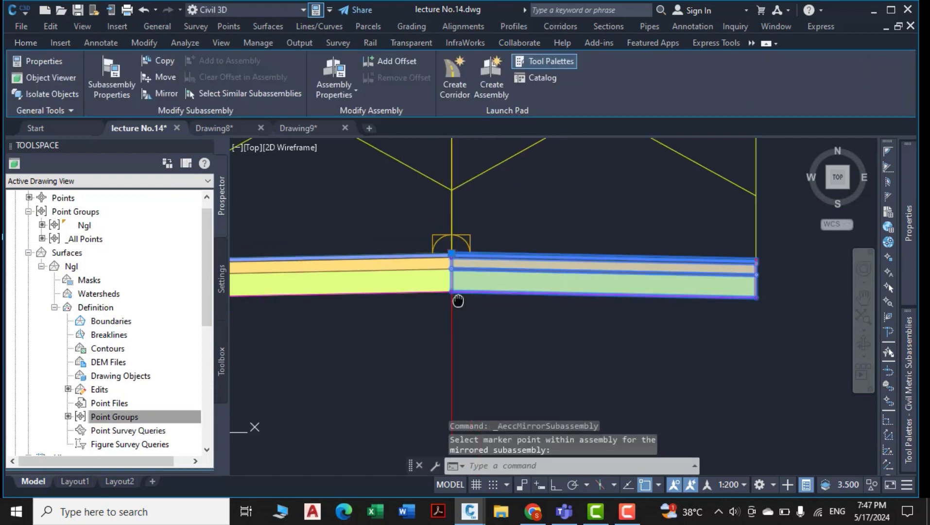
scroll(458, 300, "down", 2)
key("Return")
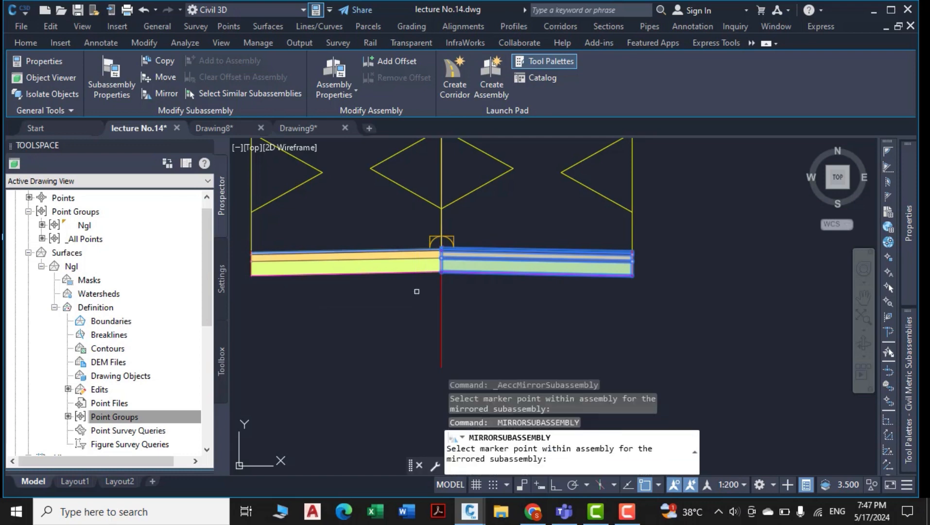
key("Escape")
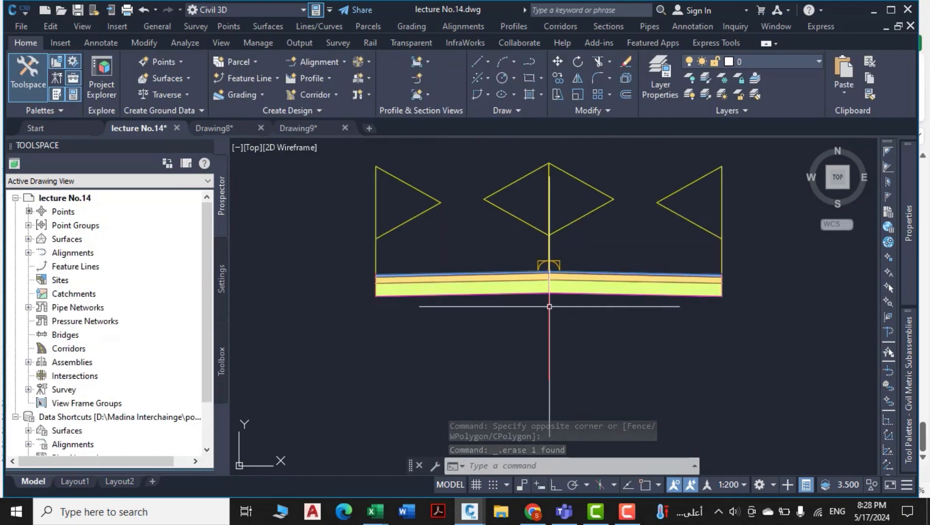
Step: Start an alignment from objects on the yellow road centreline near the End of Contract Limit and reverse its direction
scroll(555, 336, "up", 2)
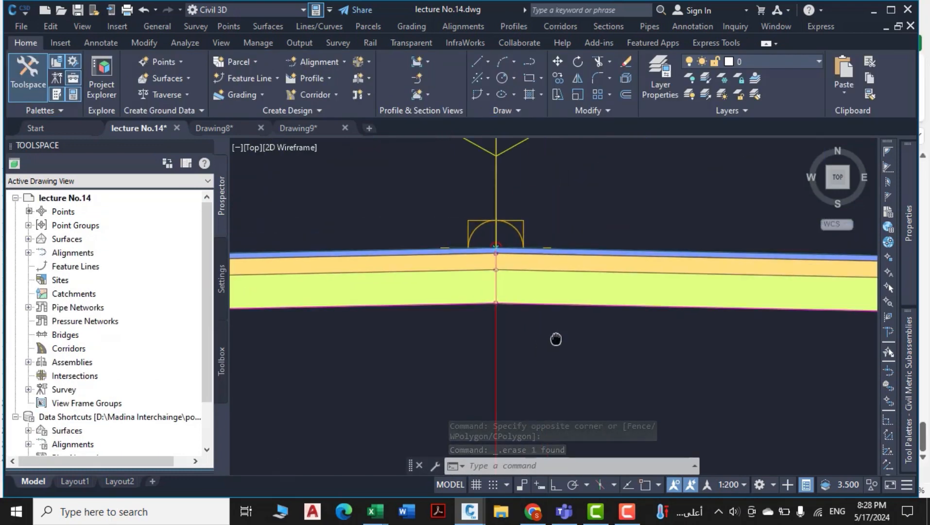
scroll(564, 333, "down", 1)
middle_click_drag(565, 317, 552, 334)
scroll(573, 313, "up", 2)
scroll(572, 312, "down", 10)
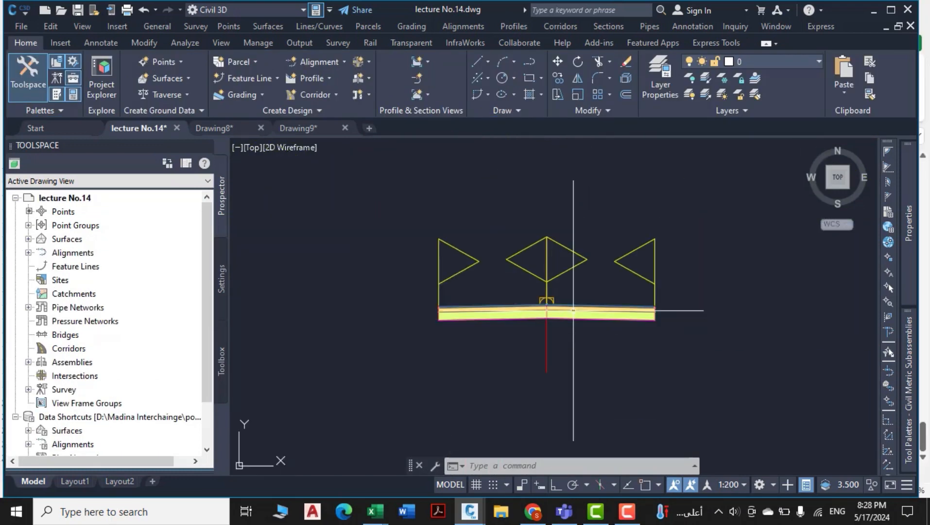
mouse_move(624, 266)
middle_mouse_down()
mouse_move(434, 423)
mouse_move(440, 458)
middle_mouse_up()
scroll(547, 328, "down", 10)
middle_click_drag(636, 289, 600, 338)
scroll(654, 350, "up", 9)
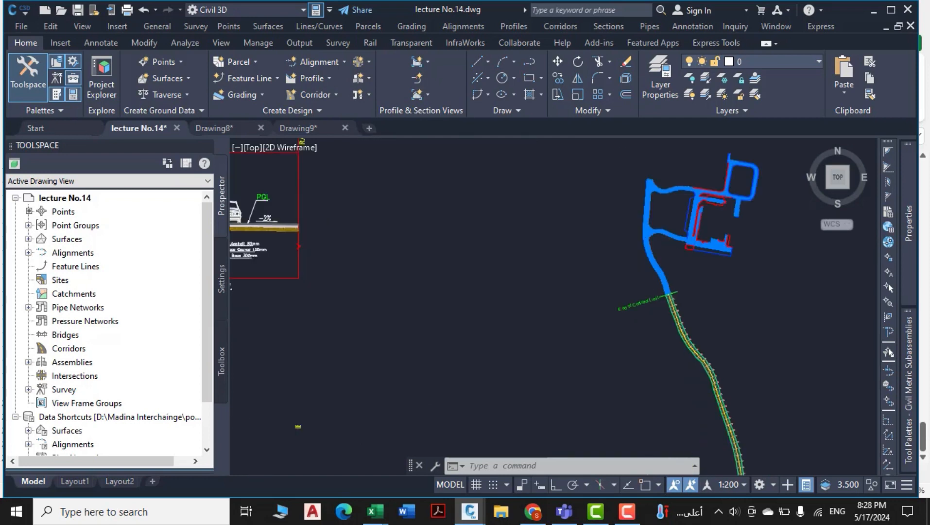
left_click(329, 61)
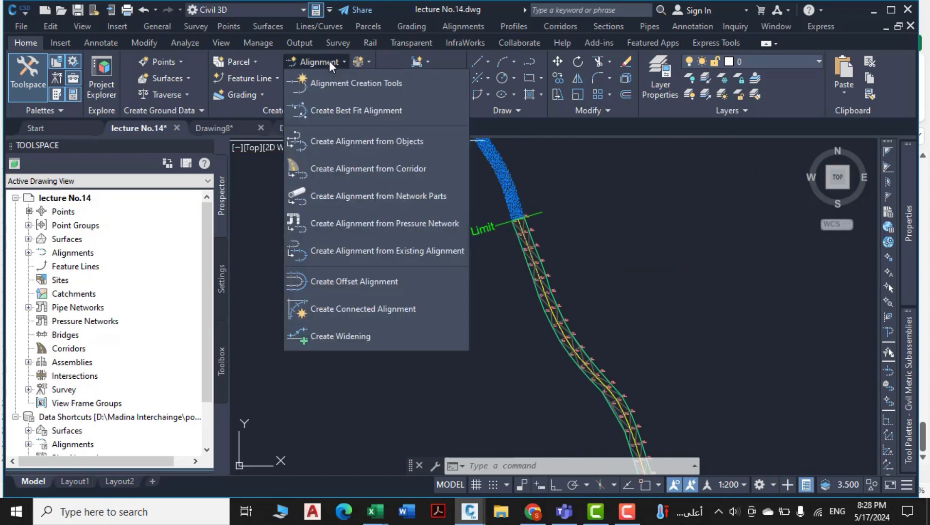
left_click(389, 144)
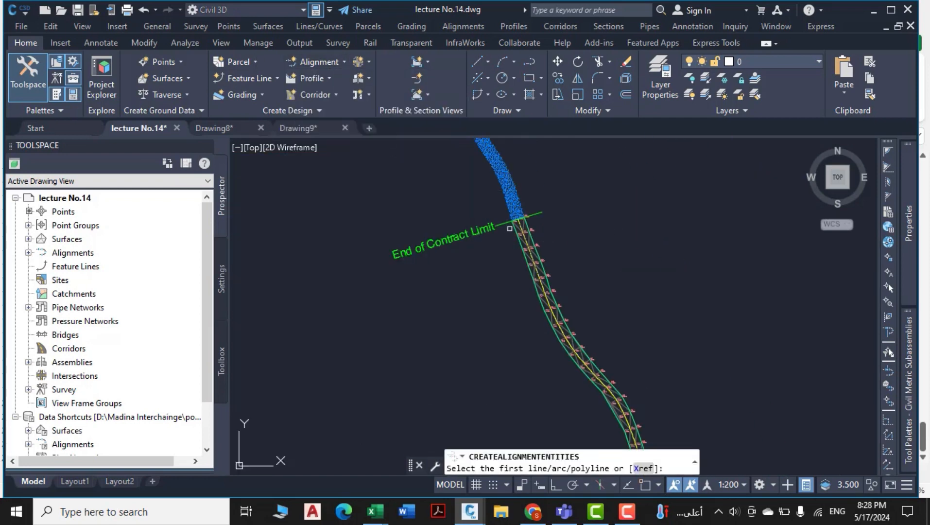
scroll(513, 226, "up", 5)
scroll(555, 201, "up", 5)
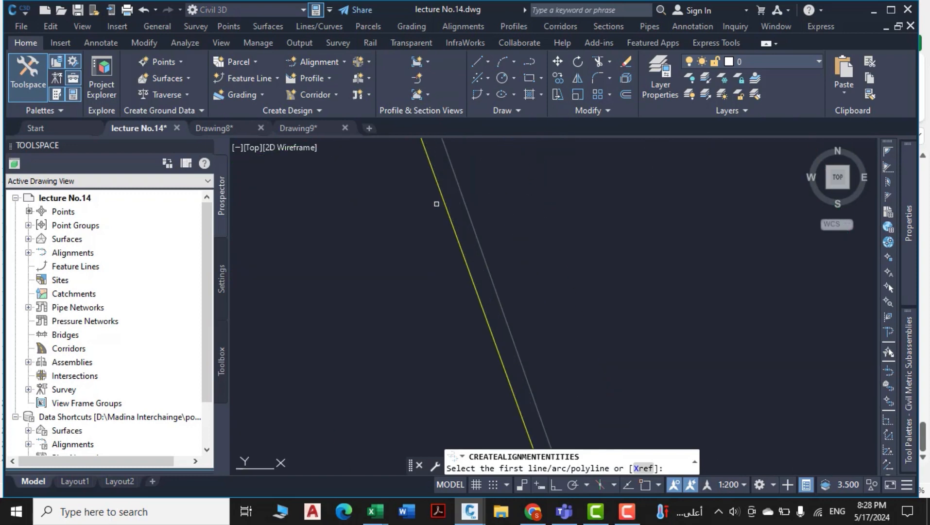
left_click(444, 204)
key("Return")
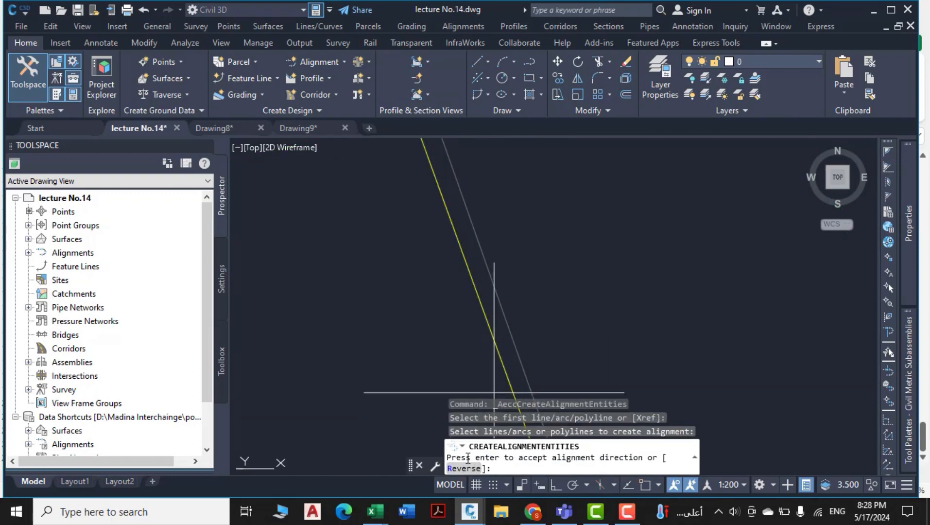
key("Return")
Step: Name the centerline alignment A 1, assign the Major and Minor only label set, and create it
type("A 1")
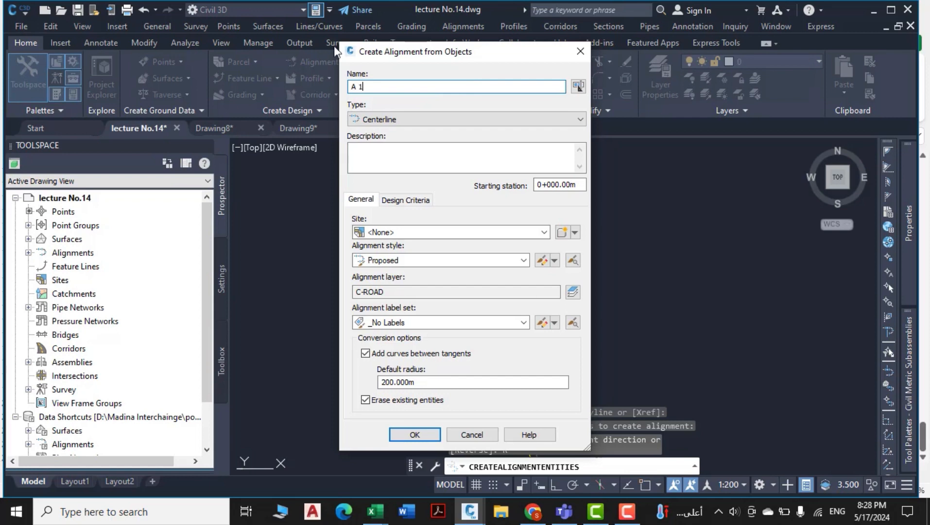
left_click(444, 323)
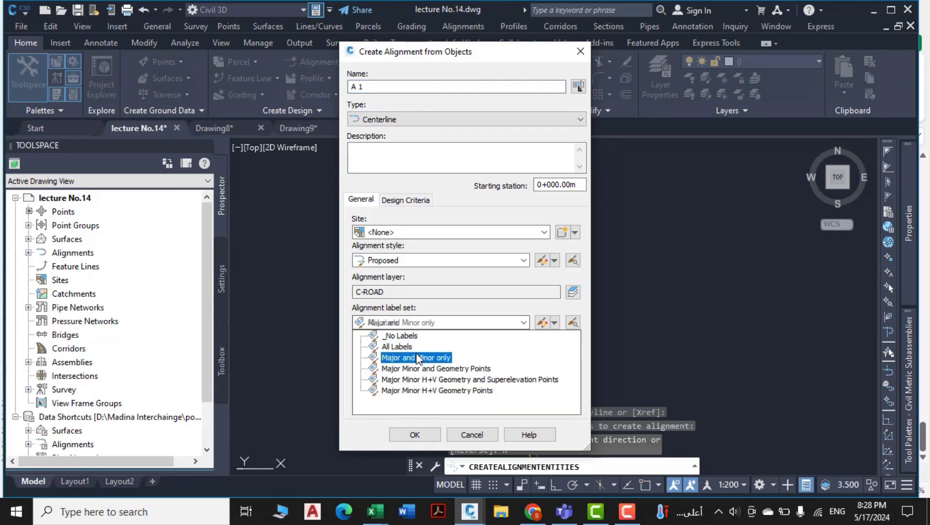
left_click(415, 359)
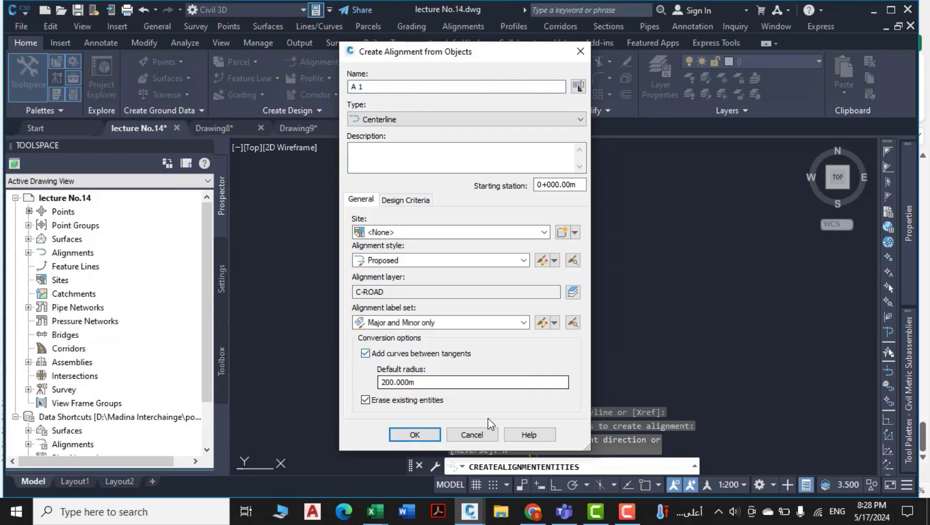
left_click(413, 435)
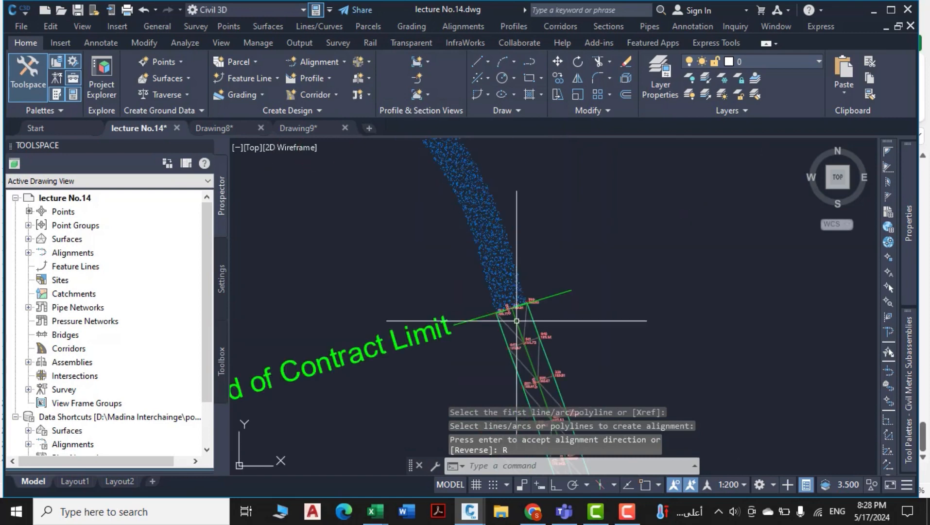
Step: Follow the new alignment along the road to its starting end and check the station label there
scroll(548, 364, "down", 8)
middle_click_drag(552, 372, 448, 200)
middle_click_drag(488, 309, 452, 170)
middle_click_drag(481, 374, 437, 264)
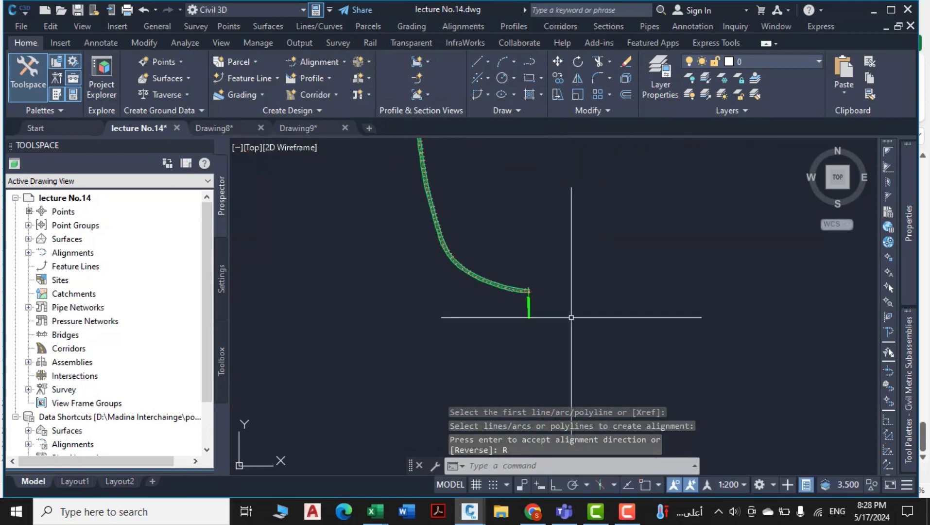
scroll(571, 317, "up", 6)
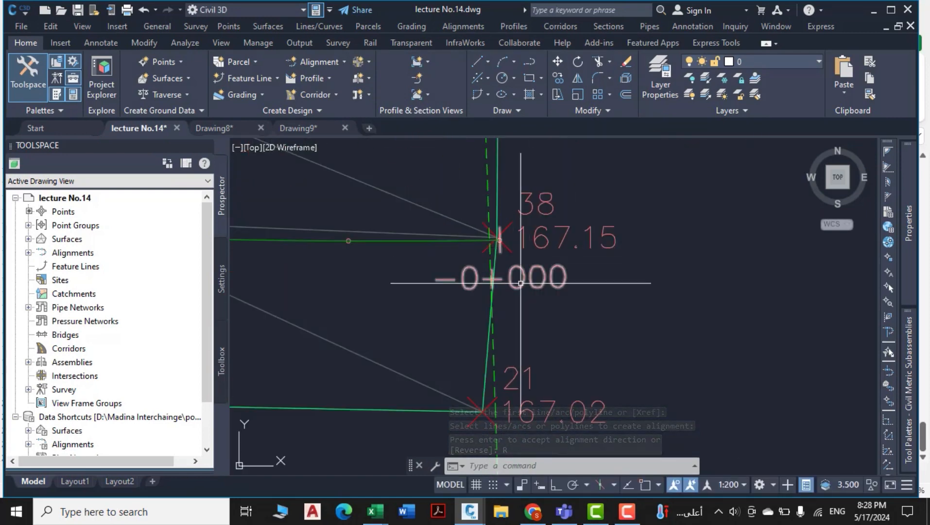
Step: Start a feature line from an alignment and select the A 1 centreline alignment near the End of Contract Limit
scroll(521, 283, "down", 10)
scroll(523, 375, "up", 2)
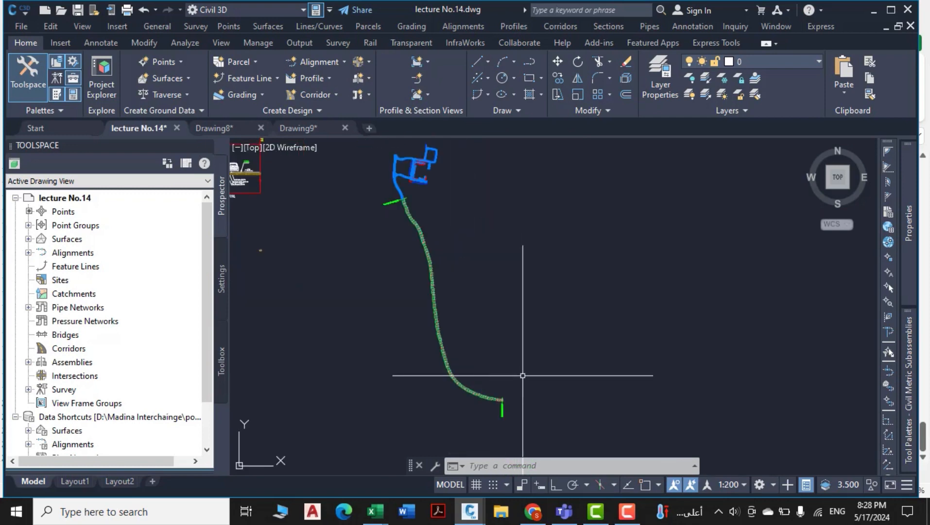
scroll(500, 380, "up", 5)
scroll(495, 380, "down", 4)
middle_click_drag(500, 204, 547, 338)
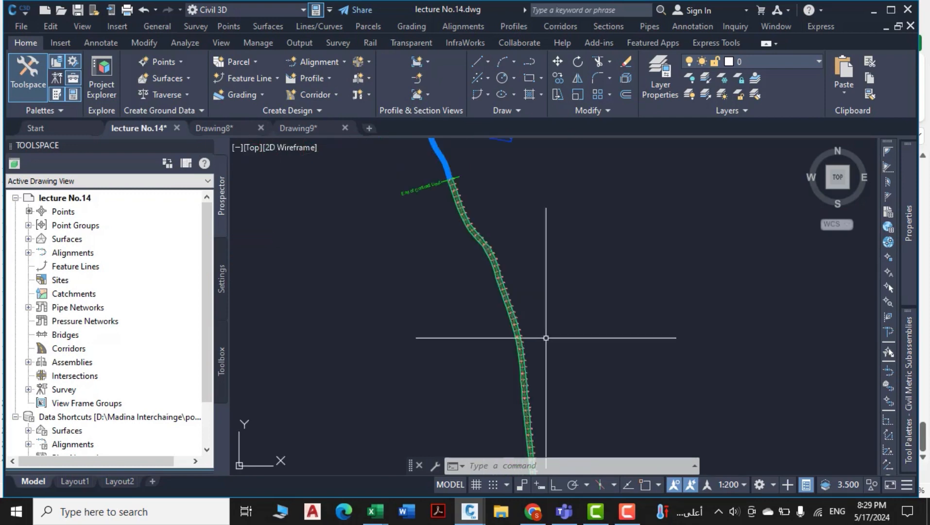
scroll(546, 338, "down", 4)
key("Escape")
left_click(254, 78)
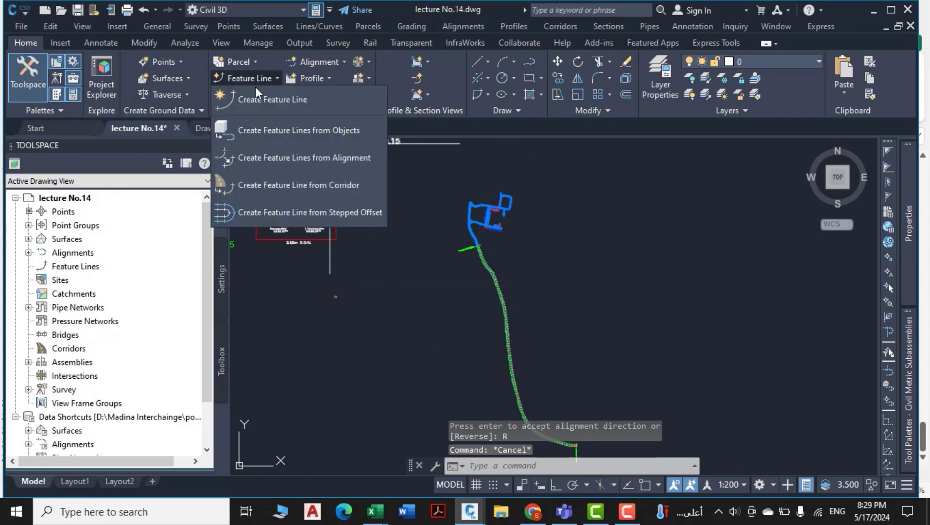
left_click(309, 157)
scroll(480, 249, "up", 4)
scroll(479, 249, "up", 8)
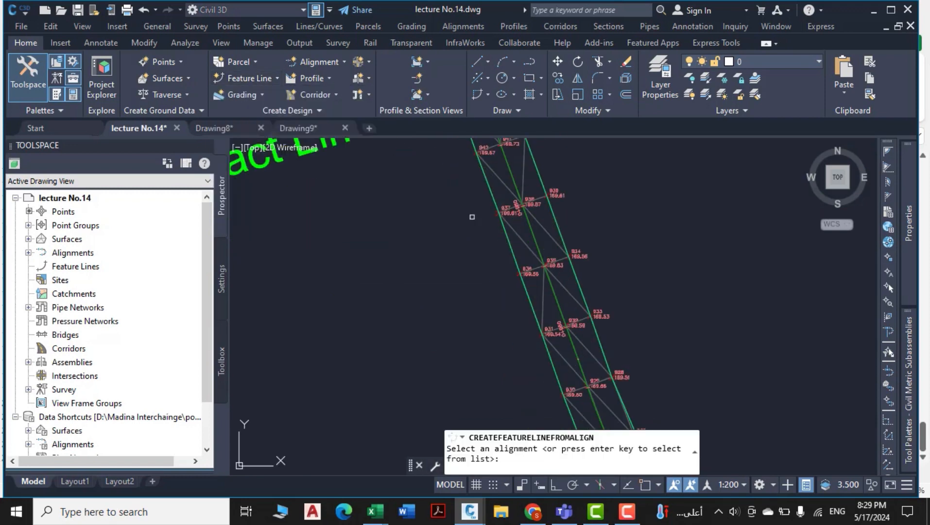
scroll(441, 222, "up", 3)
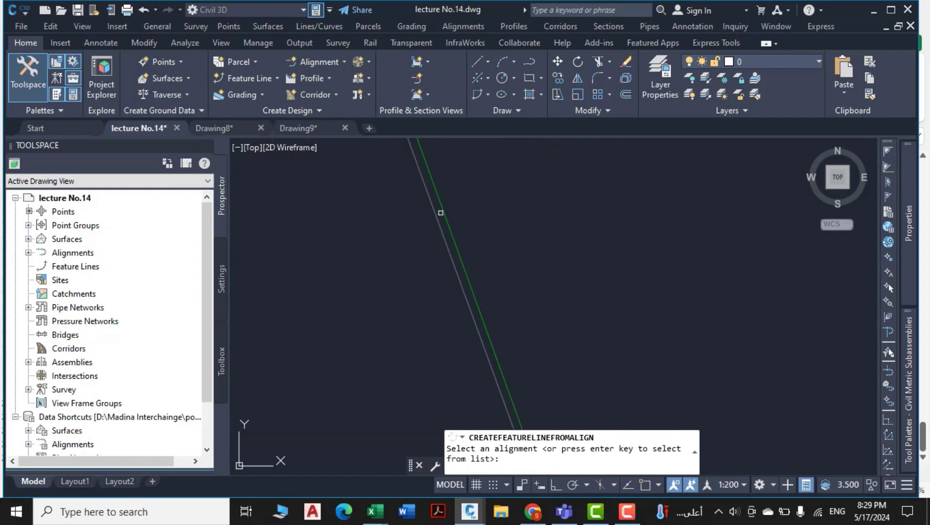
left_click(445, 216)
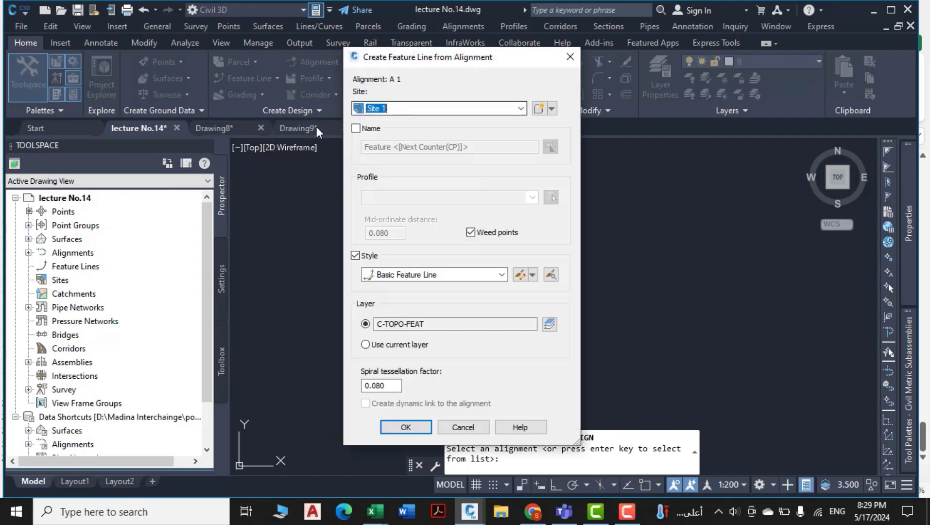
Step: Name the feature line f 1 CL and create it in Site 1 with the Basic Feature Line style
left_click(369, 127)
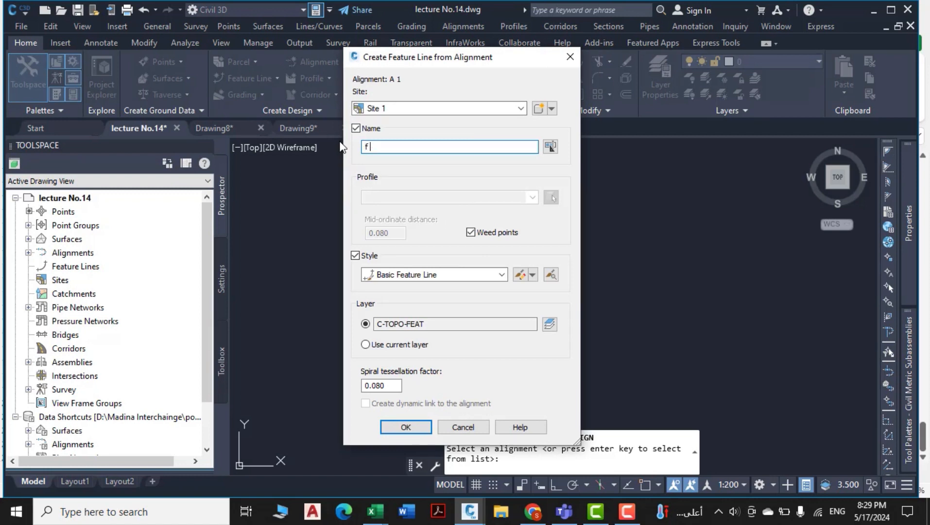
type("CL")
left_click(430, 423)
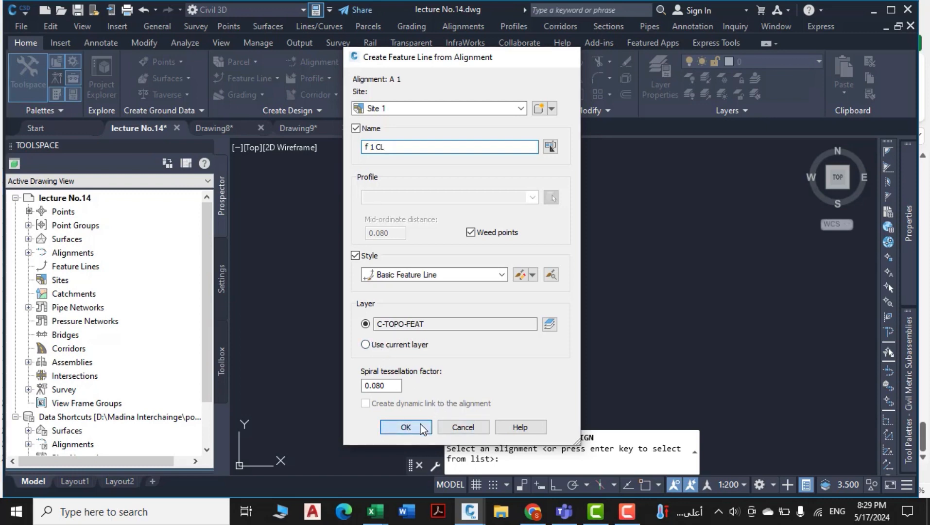
left_click(407, 339)
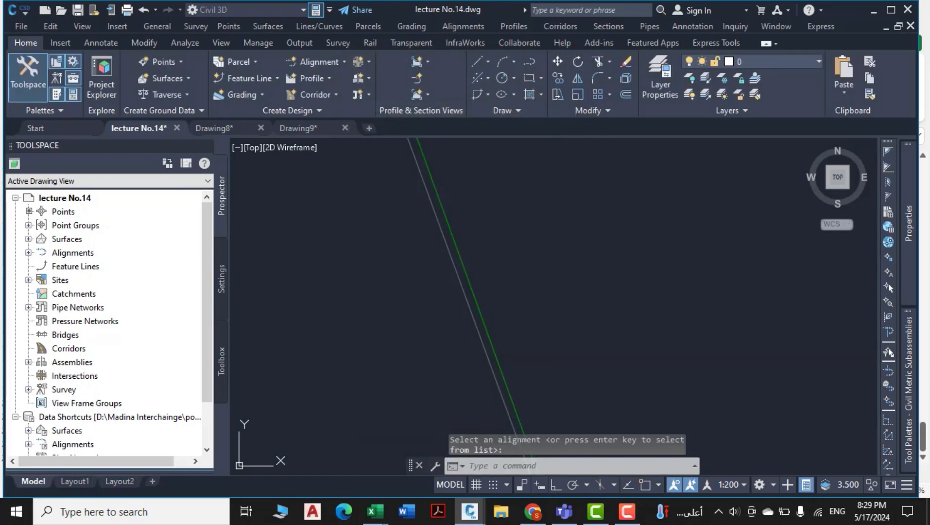
Step: Start a corridor named Corridor - 1 with a feature line baseline, using f 1 CL from Site 1
scroll(486, 270, "down", 6)
scroll(479, 301, "up", 8)
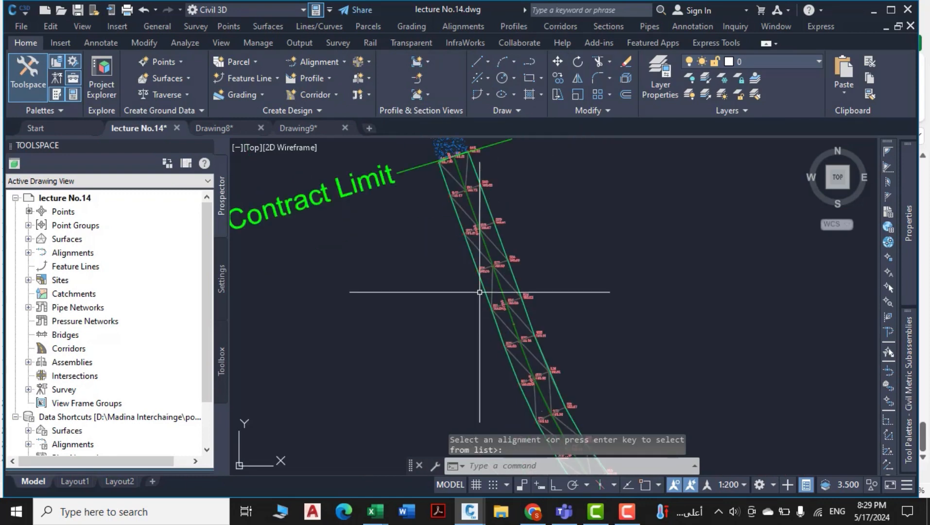
scroll(527, 272, "down", 12)
middle_click_drag(527, 280, 478, 253)
key("Escape")
key("Escape")
scroll(487, 277, "up", 2)
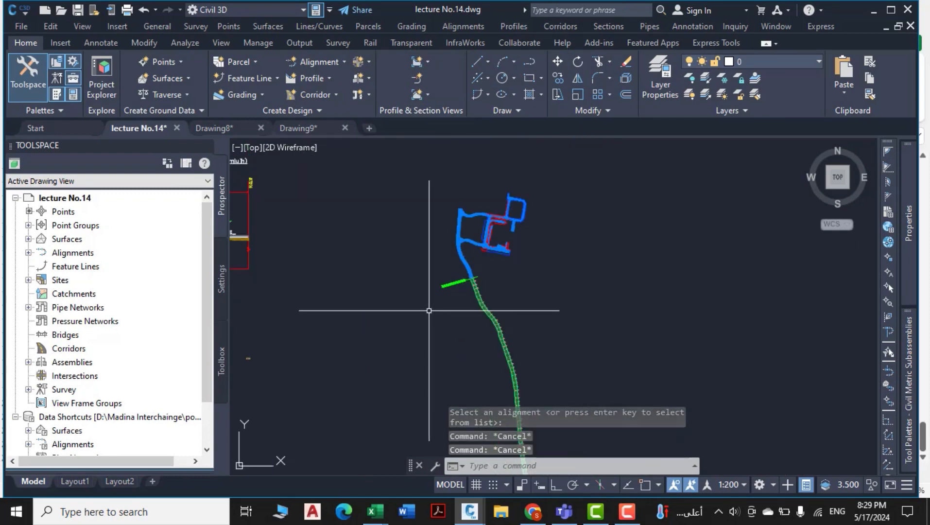
left_click(321, 96)
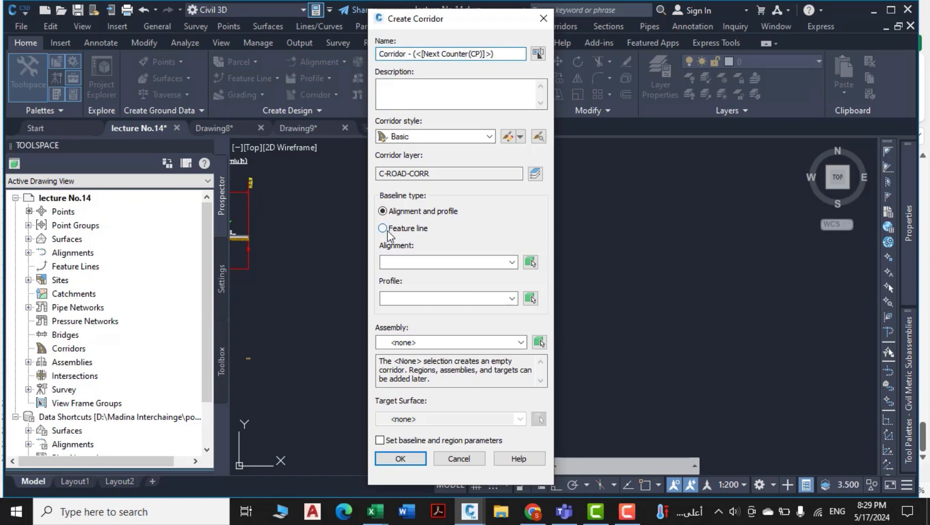
left_click(439, 264)
left_click(421, 290)
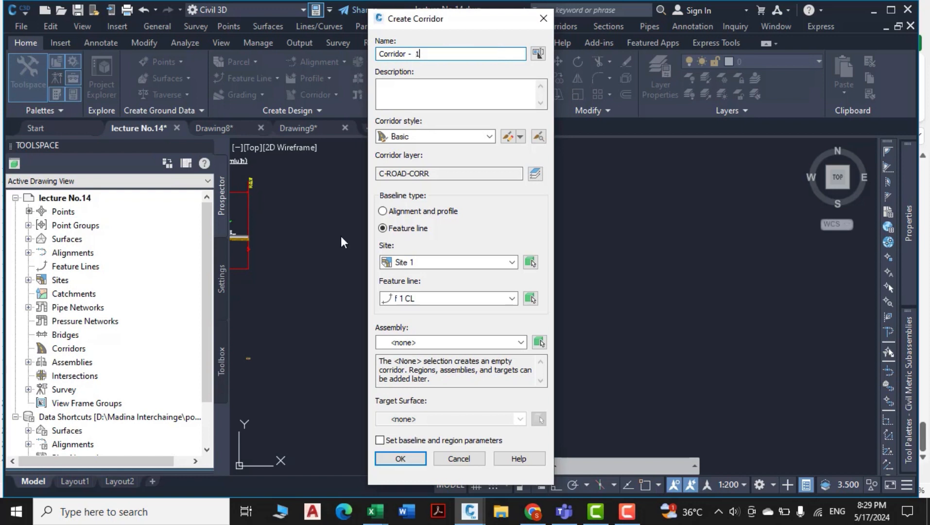
Step: Assign the salco 1 assembly and the Ngl target surface to the corridor and accept its definition
left_click(409, 343)
left_click(413, 368)
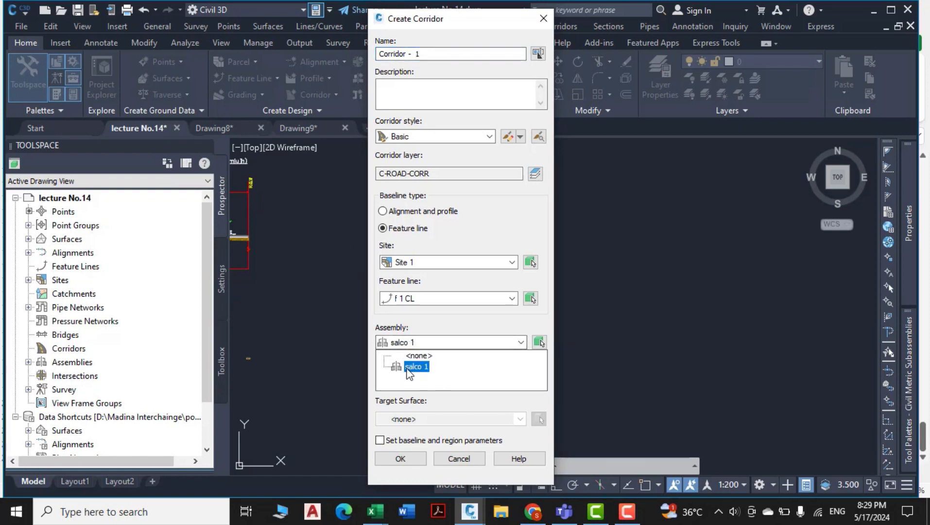
left_click(403, 419)
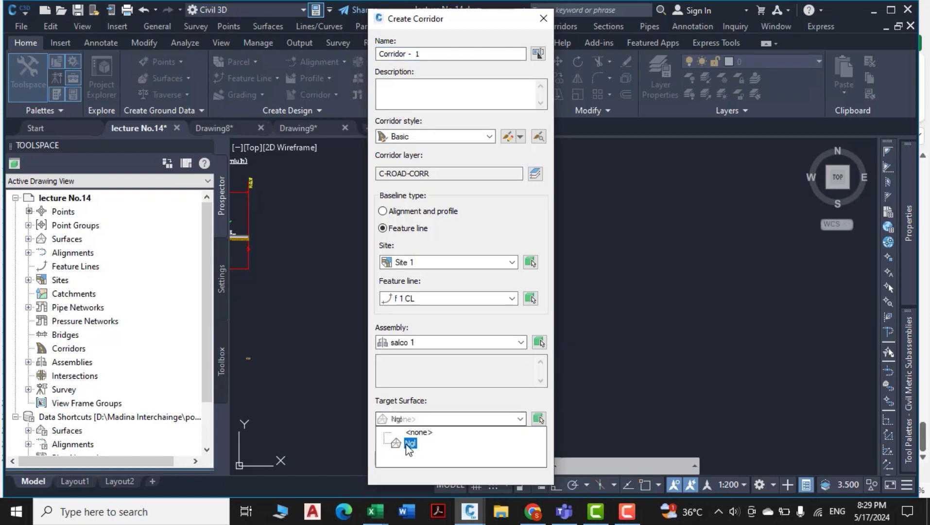
left_click(410, 443)
left_click(404, 514)
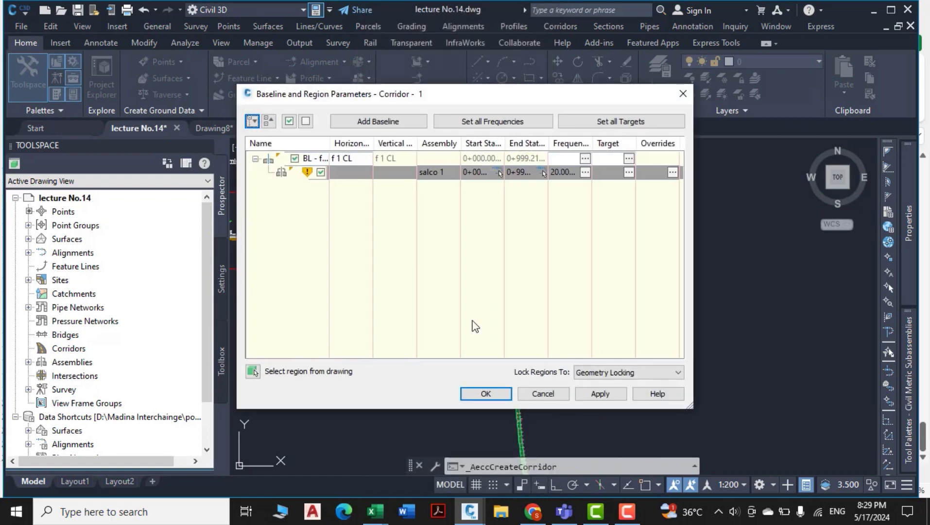
Step: Apply the baseline and region parameters and rebuild the corridor
left_click(589, 399)
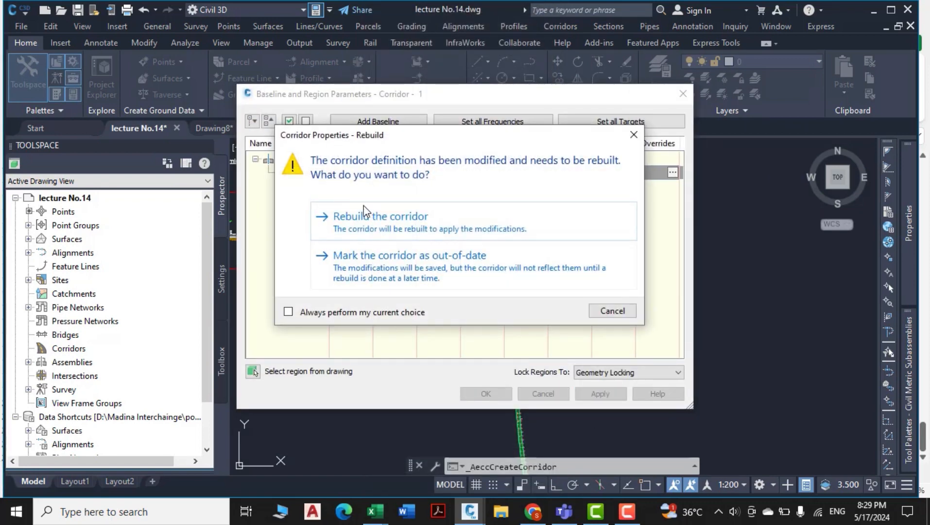
left_click(409, 220)
left_click(492, 394)
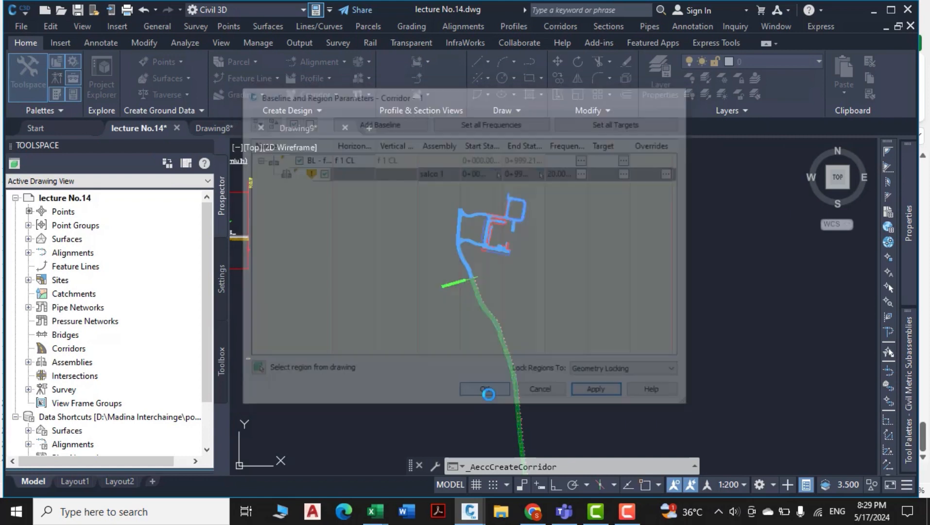
Step: Inspect the new corridor along the road and compare it with the layers of the 8.00m R.O.W. typical section
scroll(469, 286, "up", 10)
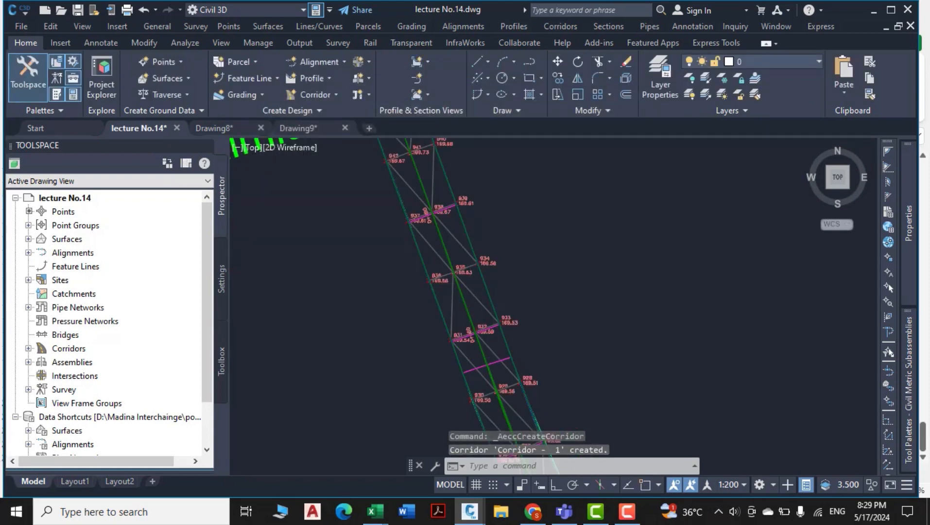
scroll(382, 272, "down", 6)
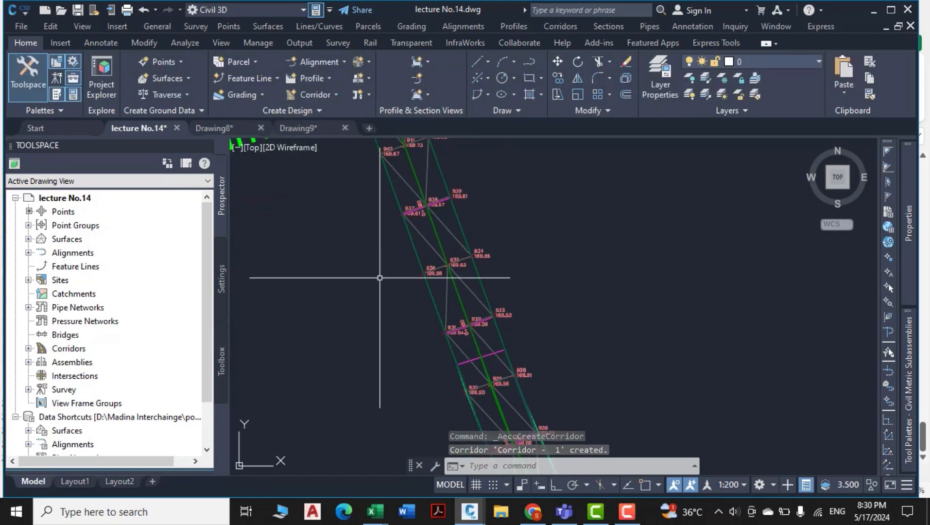
scroll(408, 269, "up", 8)
scroll(407, 269, "down", 2)
mouse_move(408, 269)
middle_mouse_down()
mouse_move(337, 301)
mouse_move(402, 336)
mouse_move(736, 336)
middle_mouse_up()
scroll(577, 282, "down", 8)
scroll(404, 336, "down", 8)
scroll(493, 278, "up", 6)
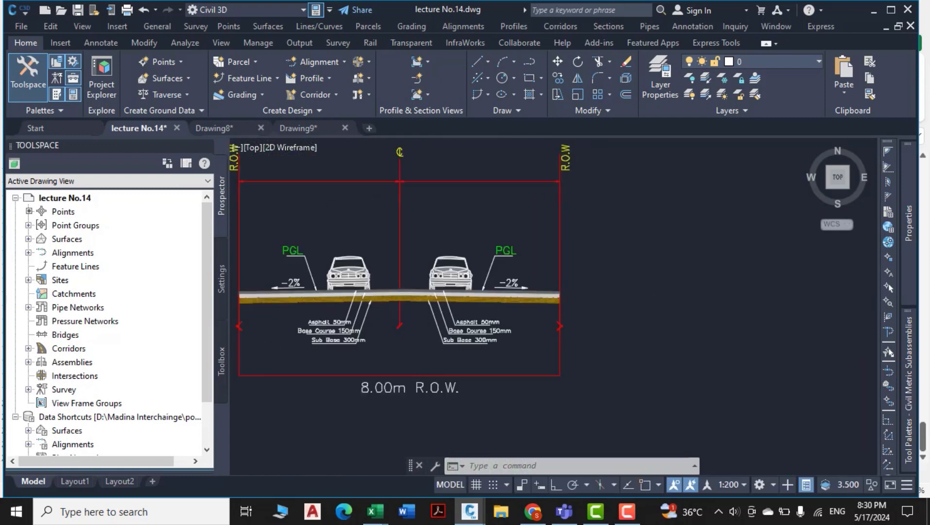
scroll(534, 301, "down", 4)
scroll(534, 300, "down", 3)
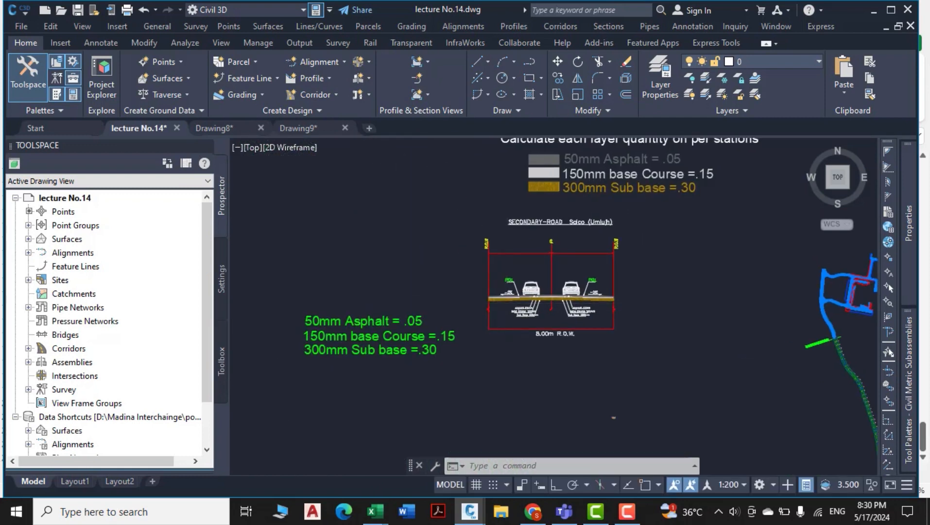
Step: Examine the salco 1 assembly drawn below the typical section
scroll(505, 287, "down", 8)
scroll(495, 191, "up", 10)
scroll(495, 190, "down", 3)
scroll(498, 284, "up", 4)
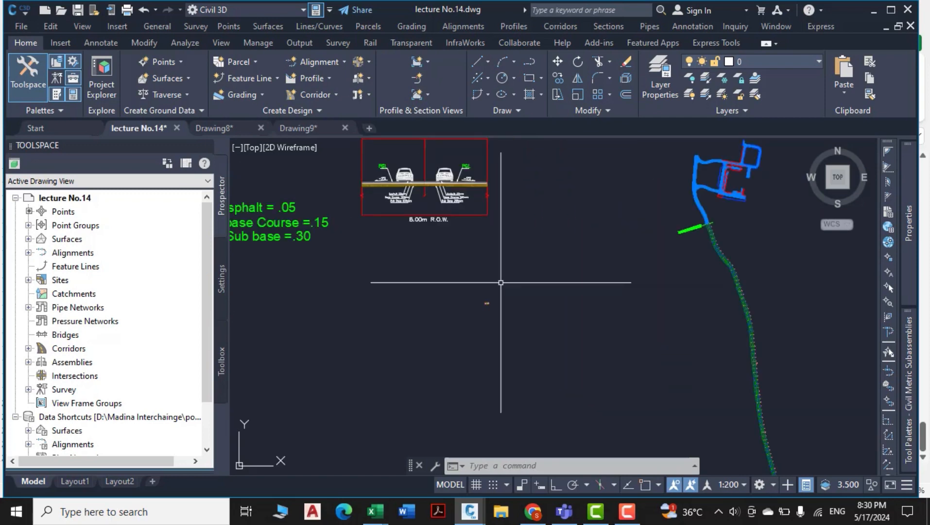
scroll(482, 312, "down", 6)
scroll(513, 256, "up", 6)
scroll(491, 273, "up", 6)
scroll(491, 273, "down", 14)
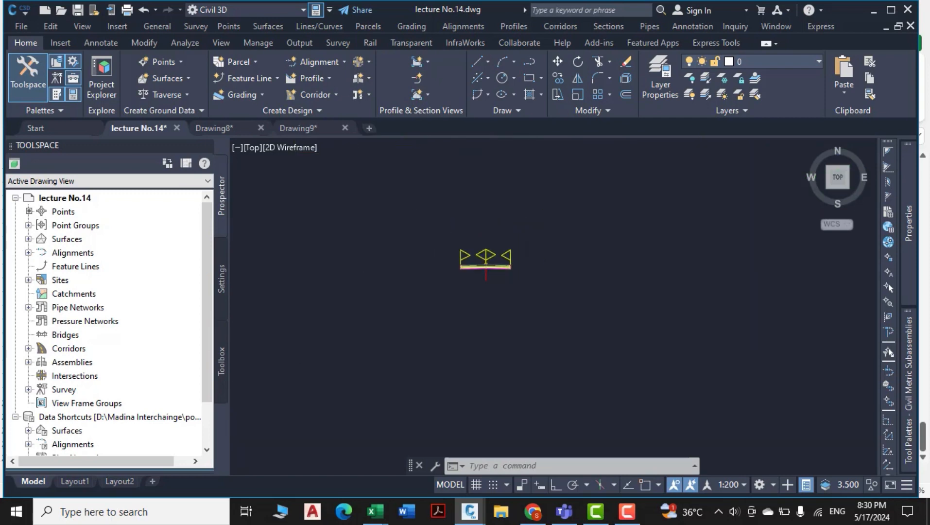
scroll(691, 217, "up", 9)
key("Escape")
key("Escape")
scroll(479, 274, "down", 2)
key("Escape")
Step: Create a surface for Corridor - 1 and add the Top links code to it as data
mouse_move(504, 282)
middle_mouse_down()
mouse_move(463, 274)
mouse_move(442, 303)
middle_mouse_up()
scroll(462, 274, "up", 6)
scroll(437, 297, "down", 4)
scroll(442, 304, "up", 8)
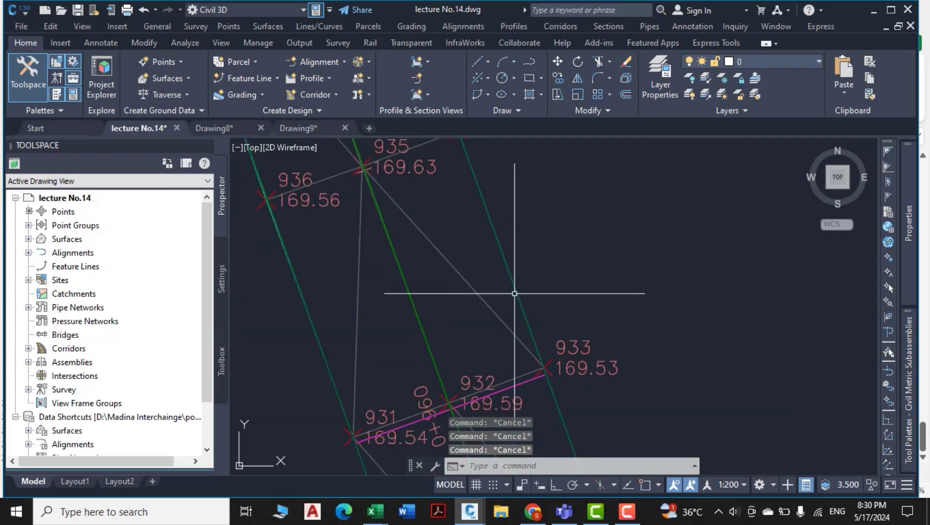
left_click(501, 243)
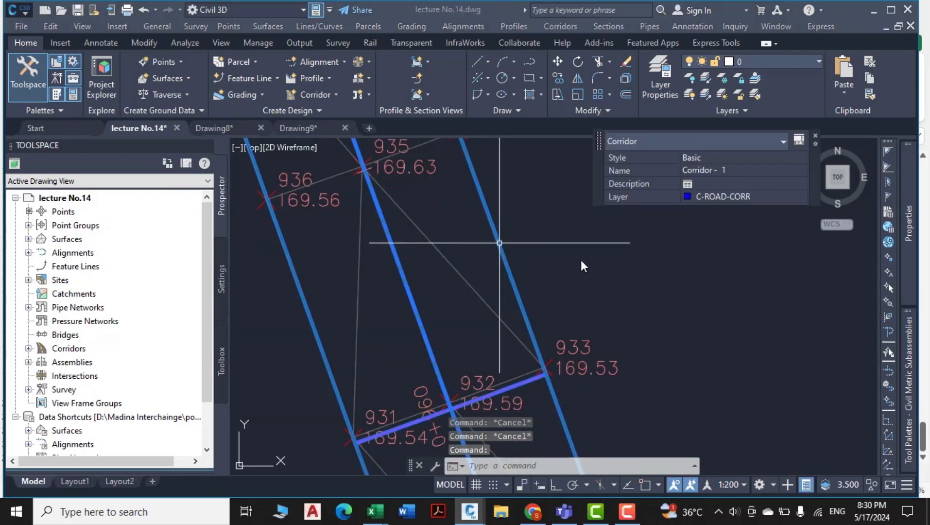
right_click(580, 259)
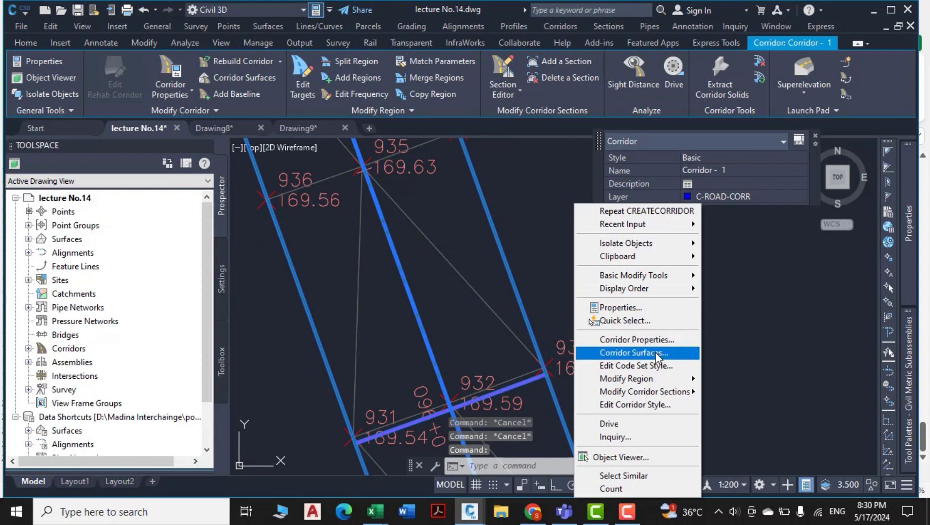
left_click(656, 353)
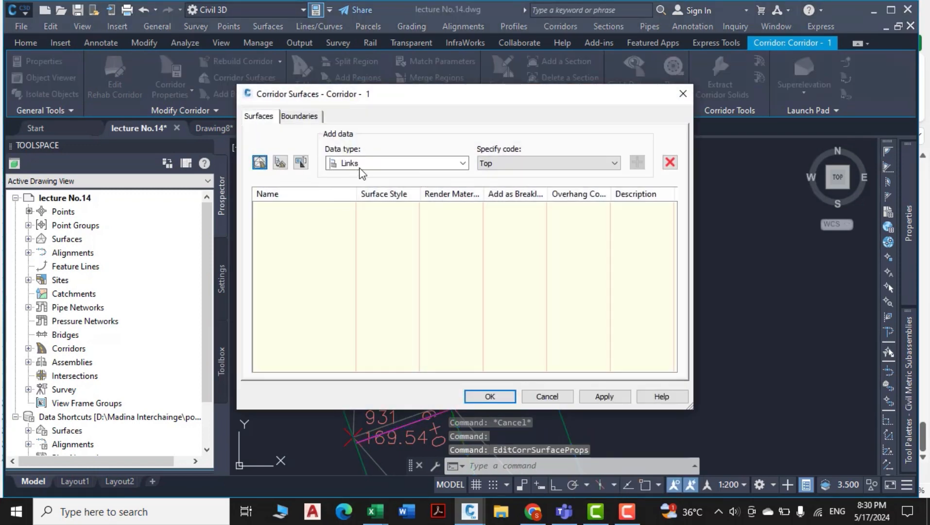
left_click(259, 163)
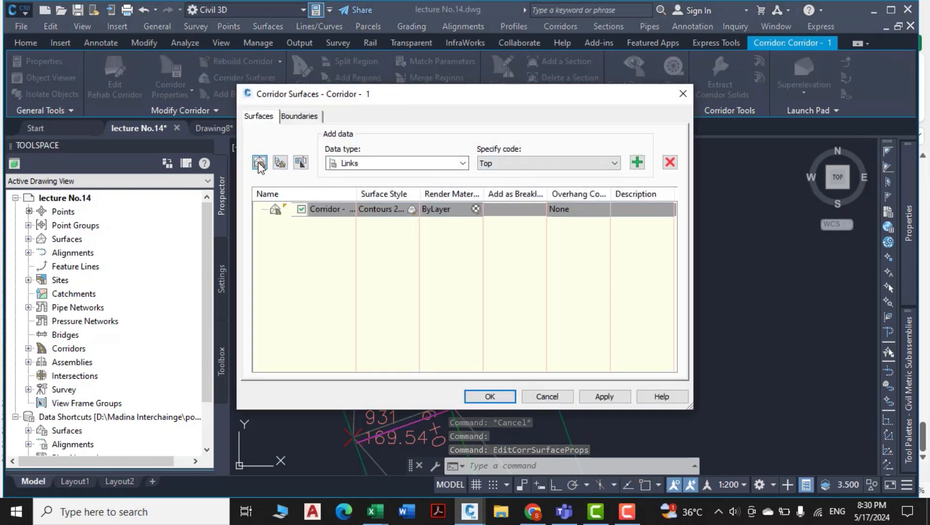
left_click(517, 164)
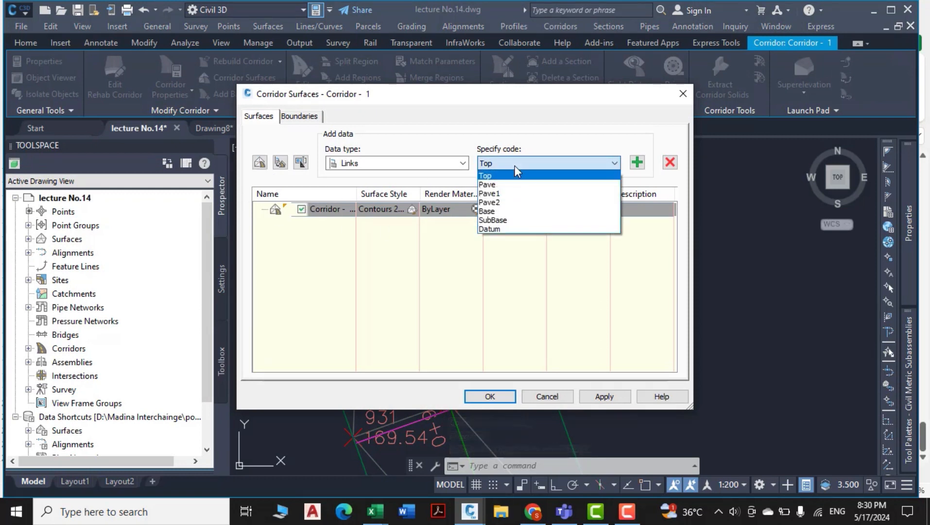
left_click(637, 162)
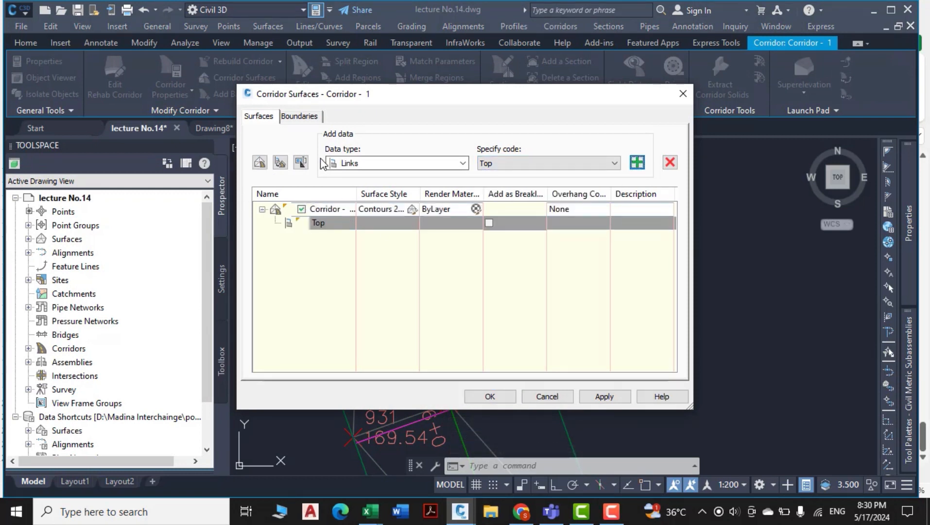
Step: Use the corridor extents as the surface's outer boundary, then apply and accept the corridor surface changes
left_click(300, 116)
right_click(315, 155)
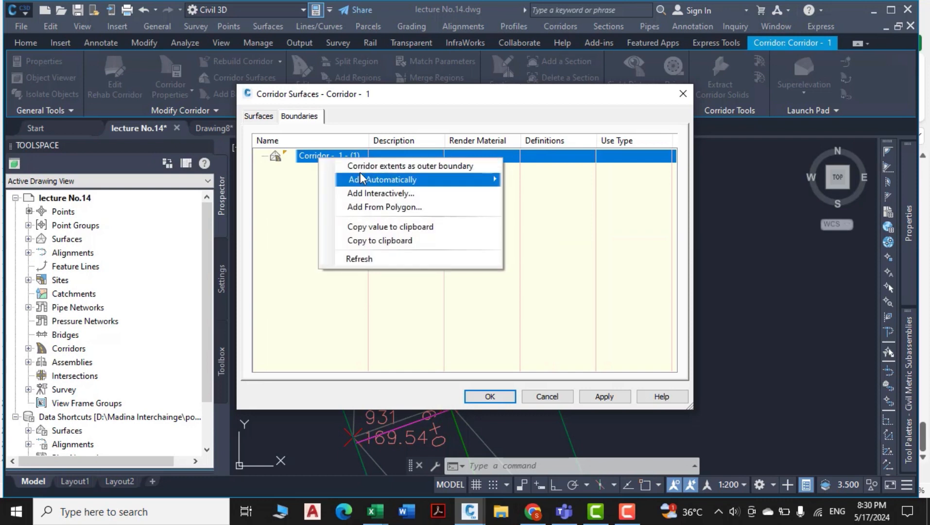
left_click(362, 166)
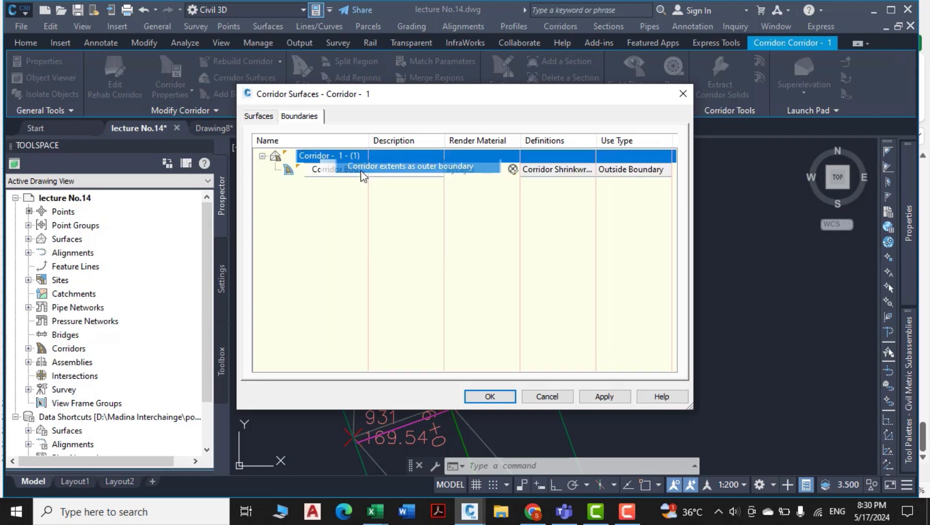
left_click(603, 400)
left_click(423, 274)
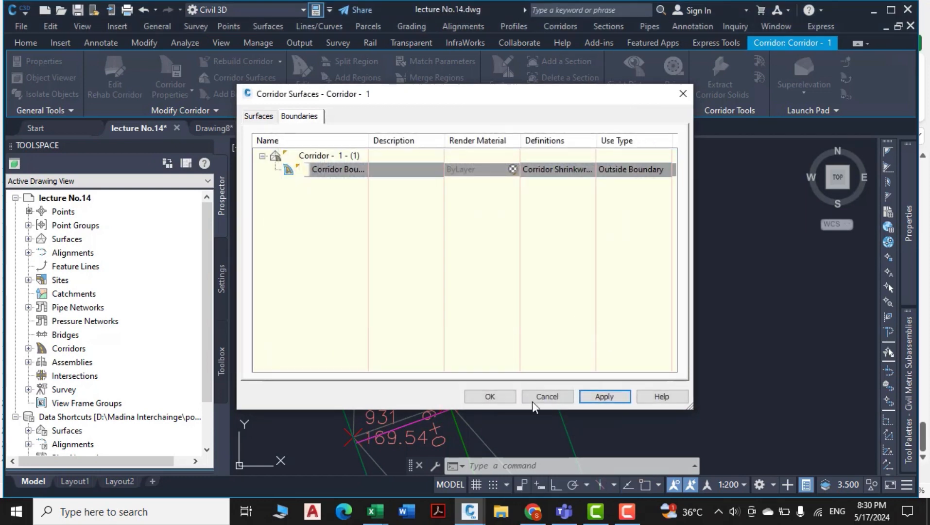
left_click(490, 397)
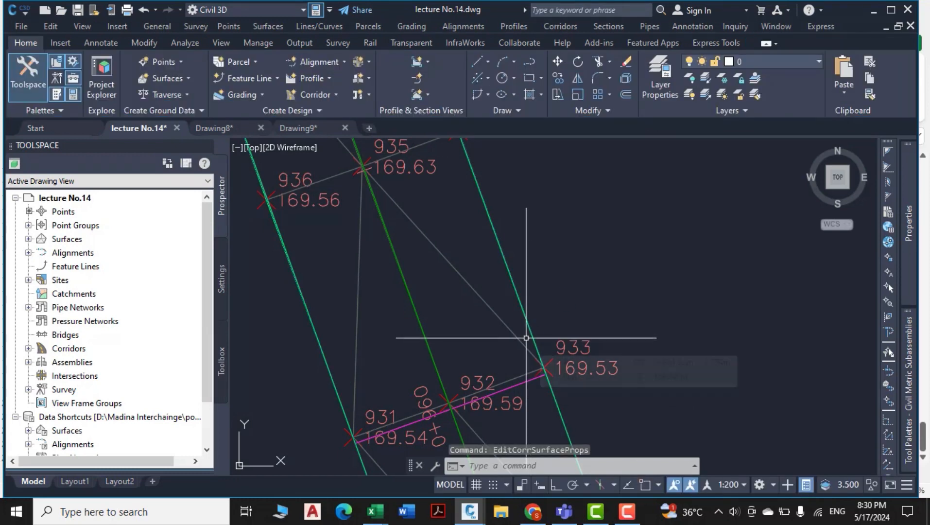
Step: Start creating sample lines and choose A 1 from the alignment list as their parent alignment
scroll(525, 337, "down", 10)
middle_click_drag(475, 298, 543, 354)
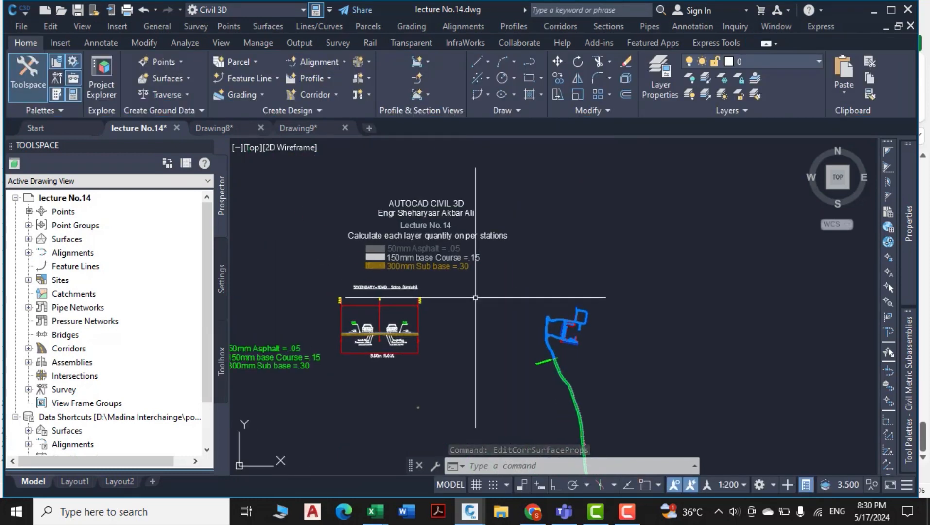
left_click(418, 77)
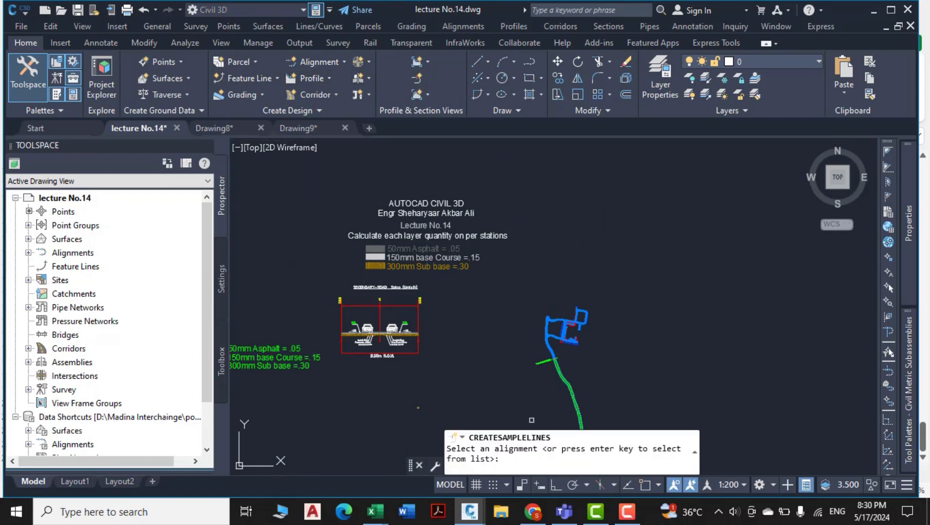
scroll(532, 397, "up", 8)
scroll(568, 307, "up", 5)
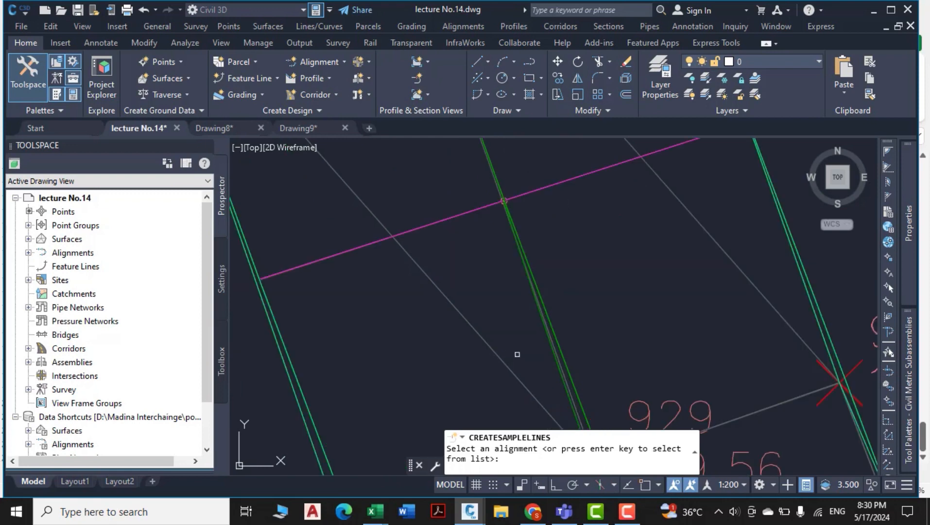
key("Return")
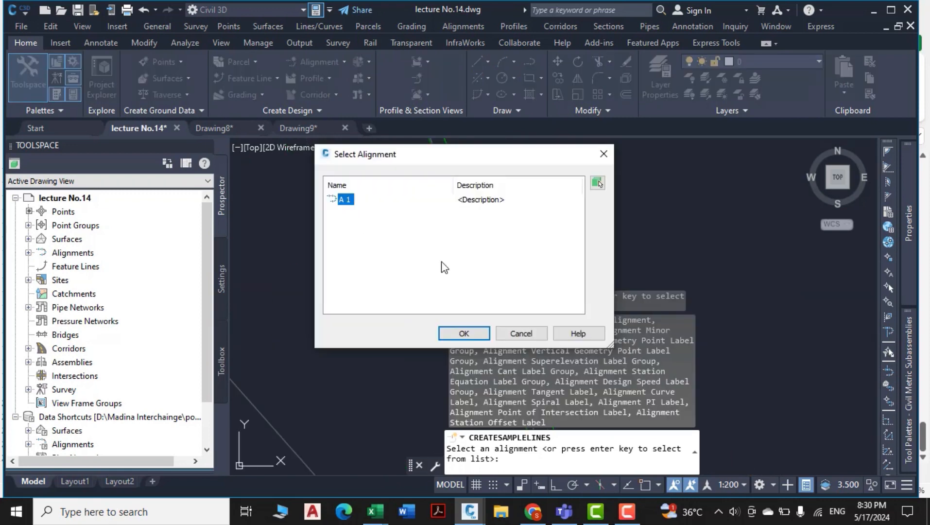
left_click(464, 334)
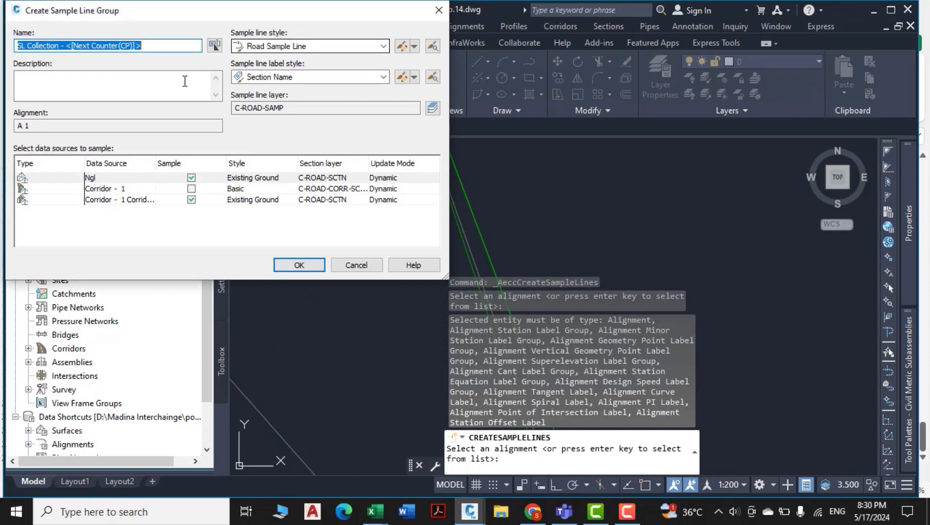
Step: Set the Corridor - 1 surface's section style to Finished Ground and accept the new sample line group
left_click(249, 189)
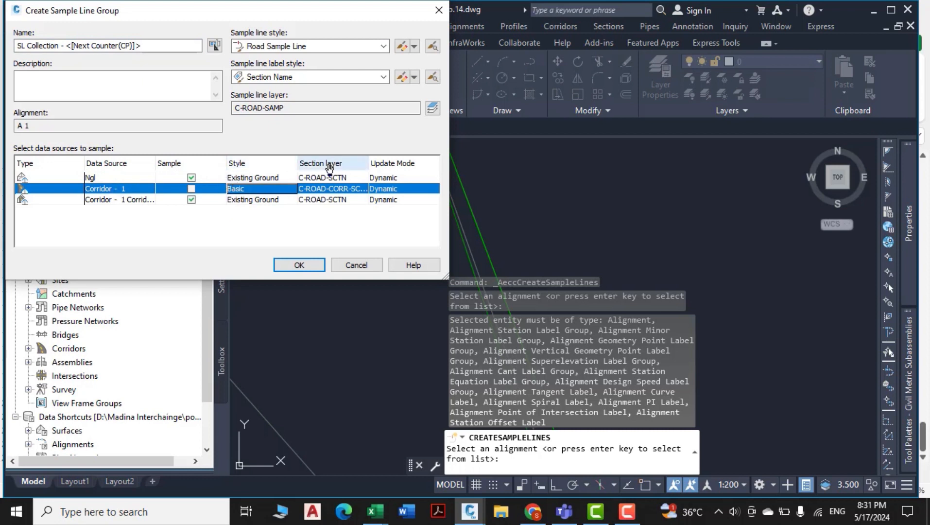
left_click(268, 200)
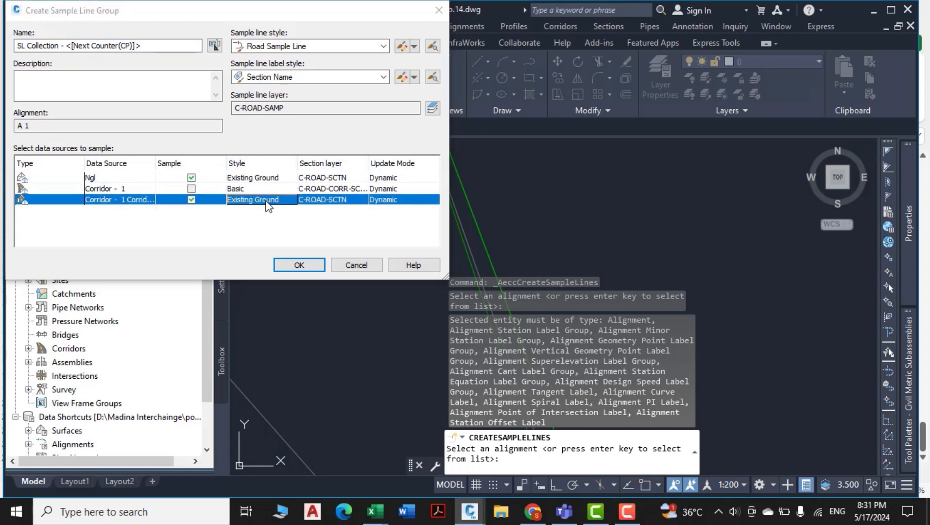
left_click(265, 200)
left_click(408, 251)
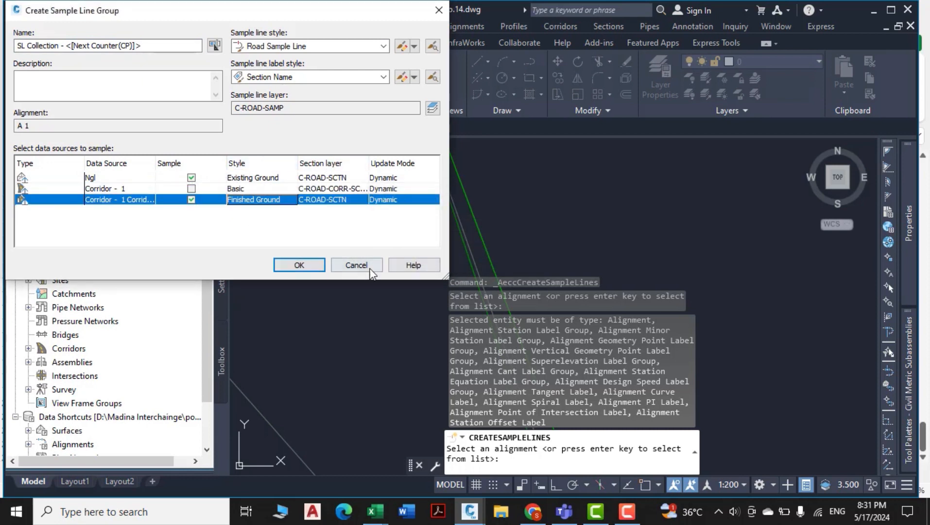
left_click(297, 265)
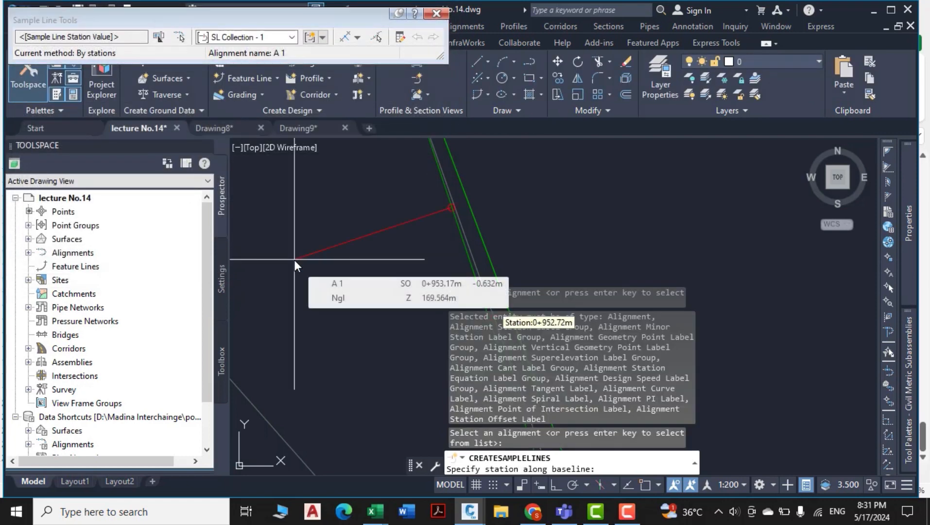
Step: Create the sample lines by range of stations with At Range End set to True, and finish the command
left_click(358, 38)
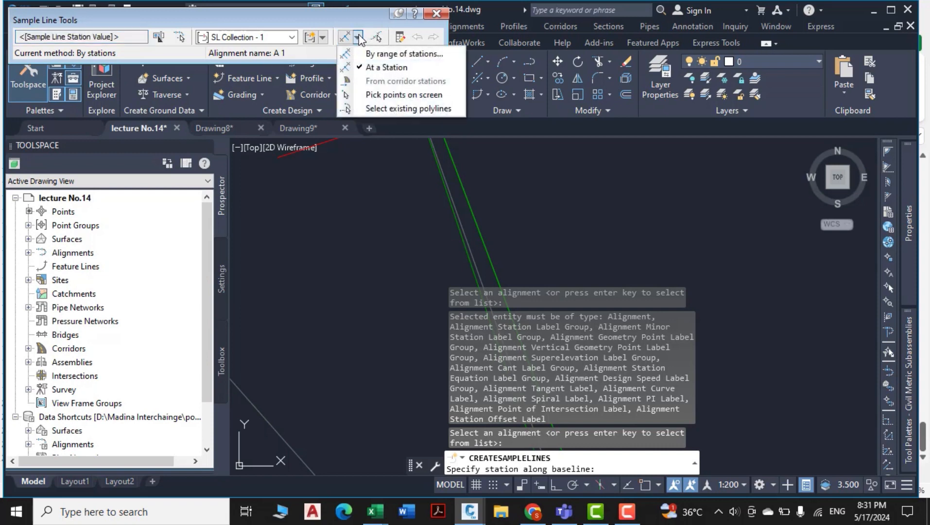
left_click(418, 54)
scroll(238, 177, "down", 5)
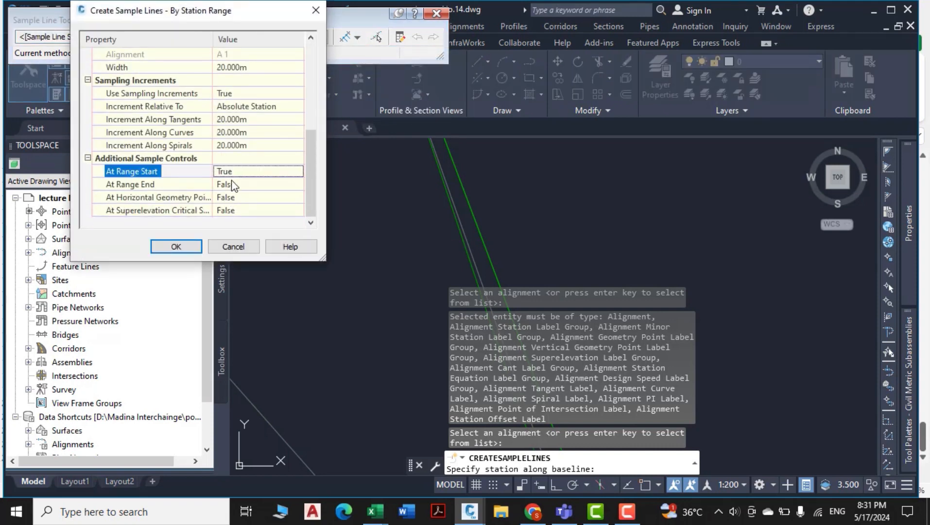
left_click(234, 185)
left_click(234, 186)
left_click(224, 209)
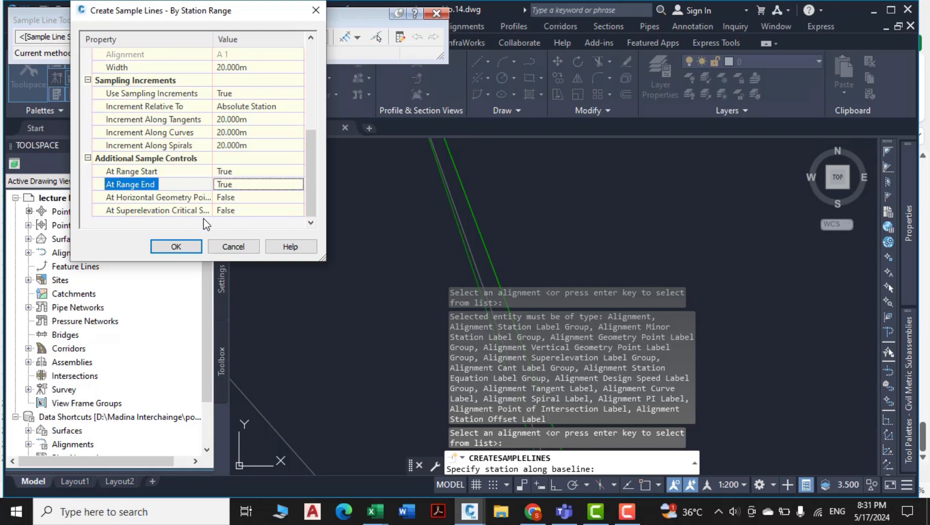
left_click(176, 247)
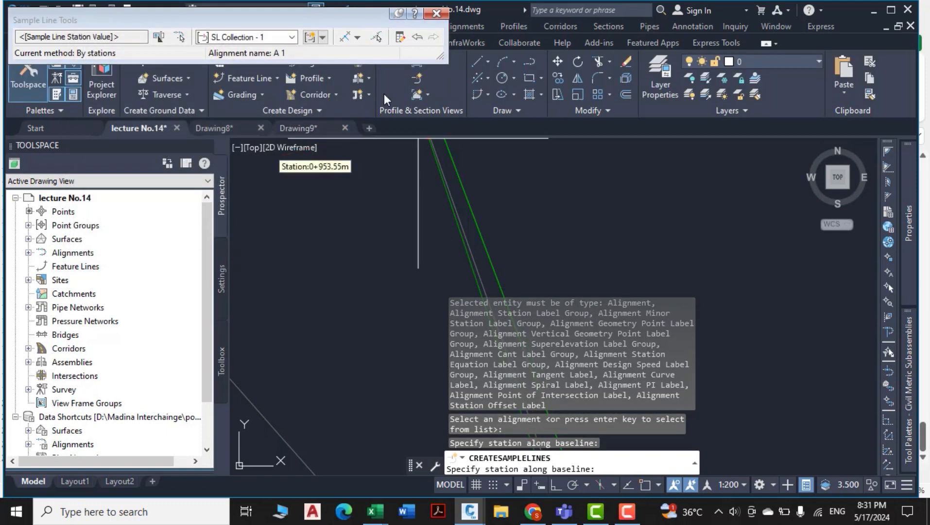
key("Return")
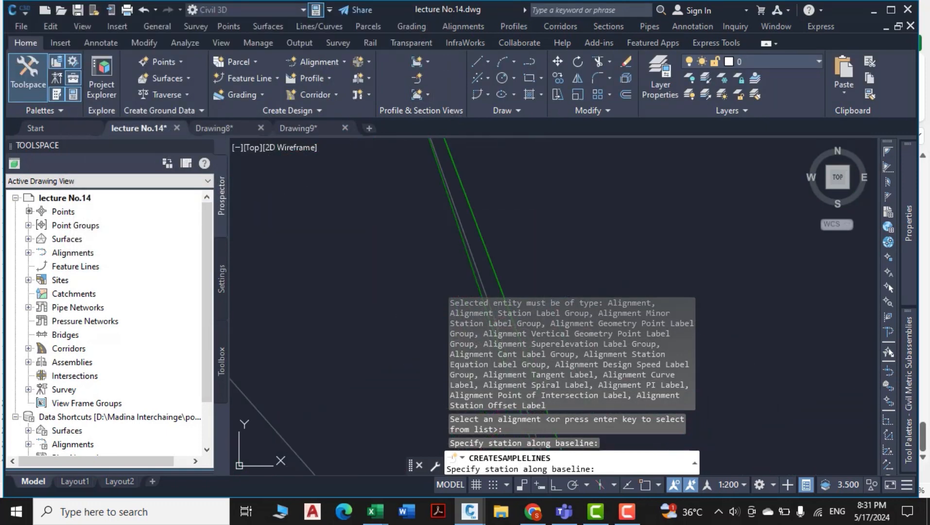
Step: Examine the new sample lines and their station labels along the whole road, from the end limit to the start
scroll(482, 214, "down", 15)
middle_click_drag(614, 324, 539, 268)
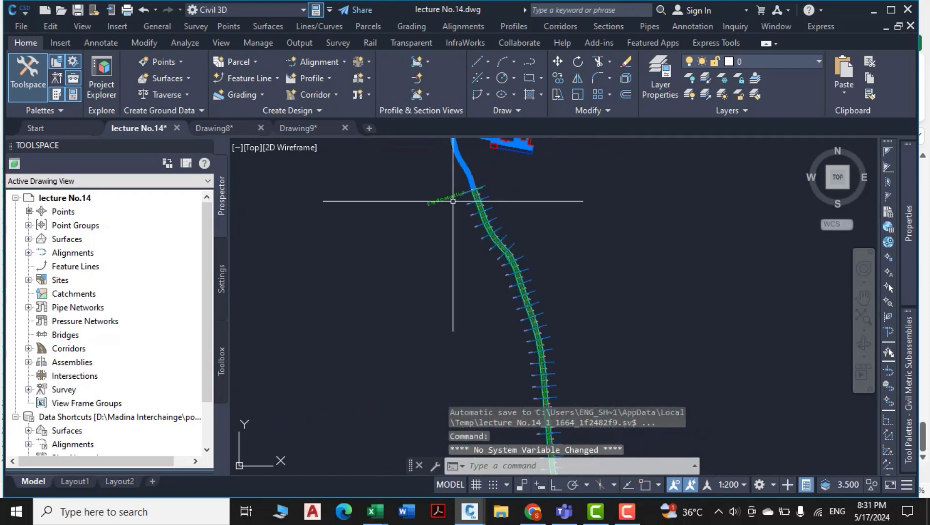
scroll(451, 198, "up", 5)
scroll(607, 276, "up", 5)
middle_click_drag(607, 275, 421, 235)
scroll(519, 316, "up", 5)
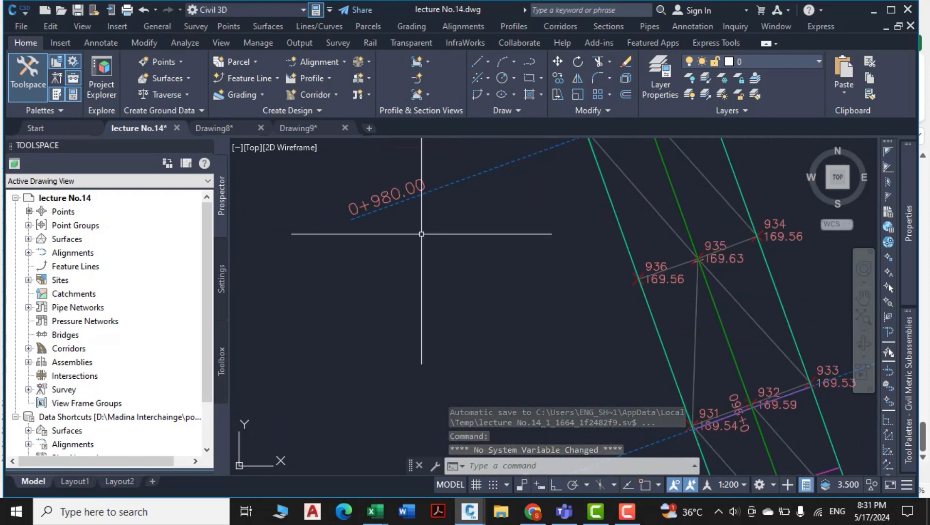
scroll(422, 234, "down", 5)
middle_click_drag(450, 296, 392, 209)
scroll(397, 235, "up", 2)
scroll(390, 209, "down", 13)
middle_click_drag(431, 244, 428, 168)
middle_click_drag(486, 347, 463, 317)
scroll(514, 388, "up", 13)
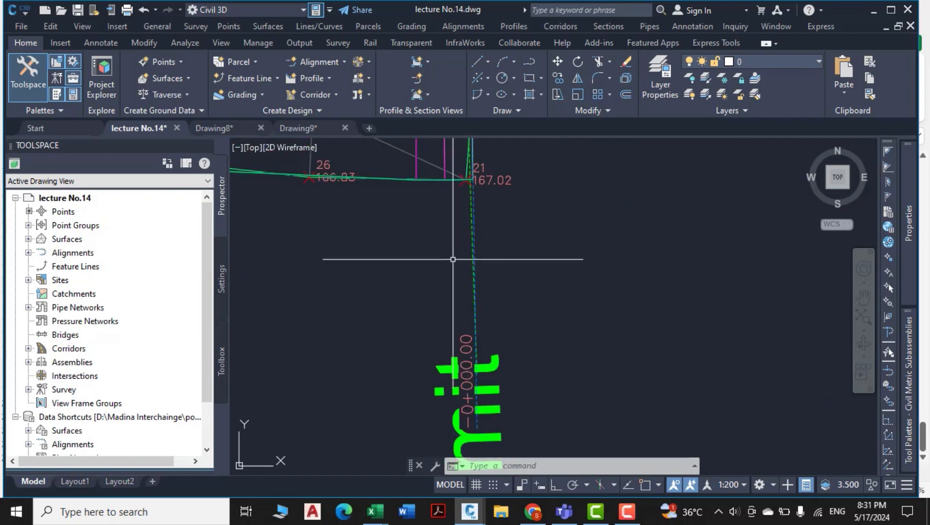
middle_click_drag(453, 259, 444, 302)
scroll(473, 312, "down", 10)
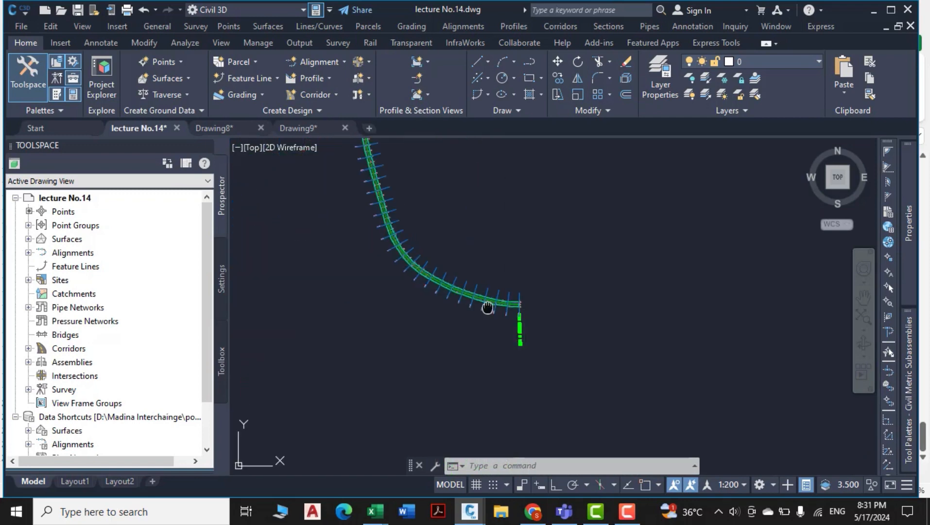
scroll(486, 289, "down", 2)
middle_click_drag(479, 274, 483, 335)
key("Escape")
key("Escape")
key("Escape")
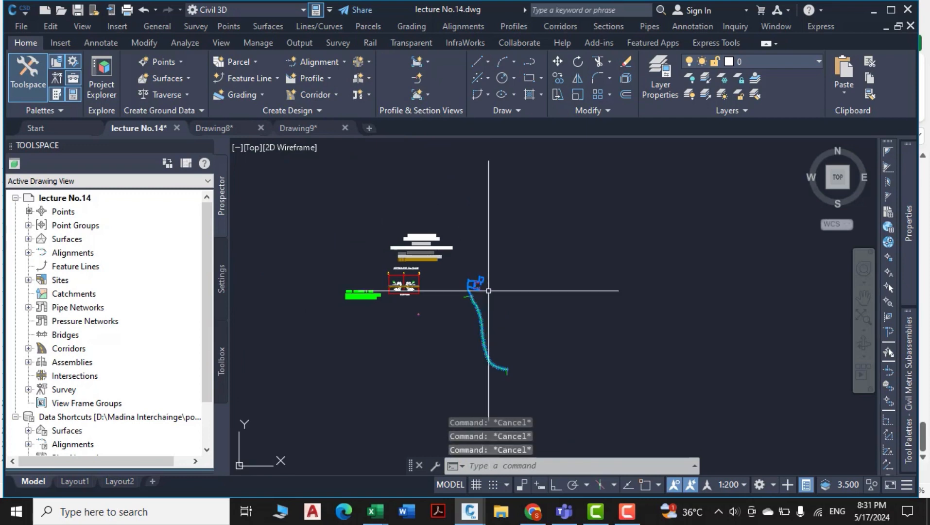
Step: Examine the asphalt, base course and sub base layers in the 8.00m R.O.W. typical section
scroll(411, 285, "up", 8)
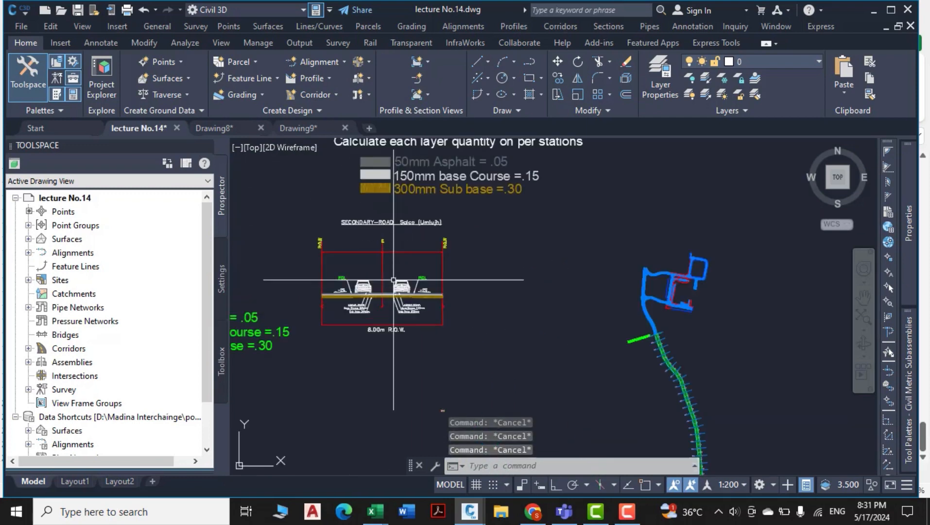
scroll(411, 286, "up", 8)
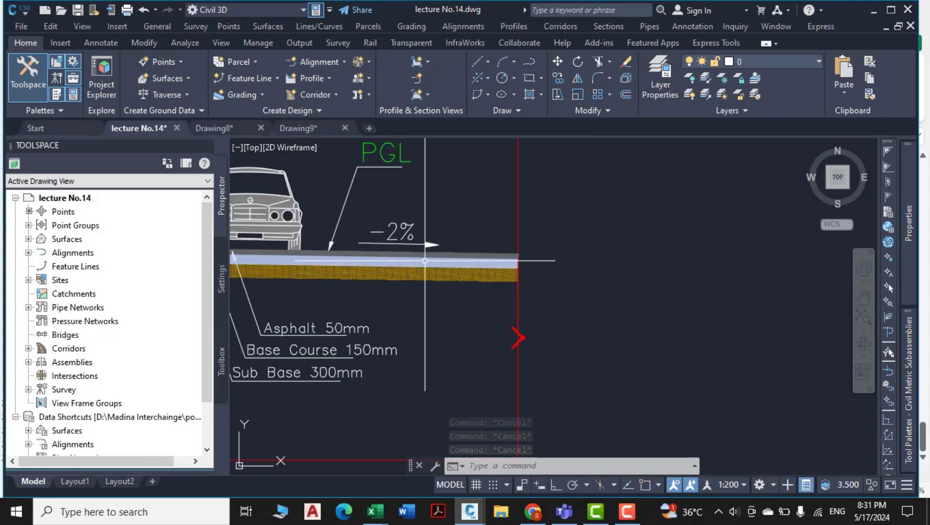
scroll(428, 266, "up", 2)
middle_click_drag(428, 266, 540, 310)
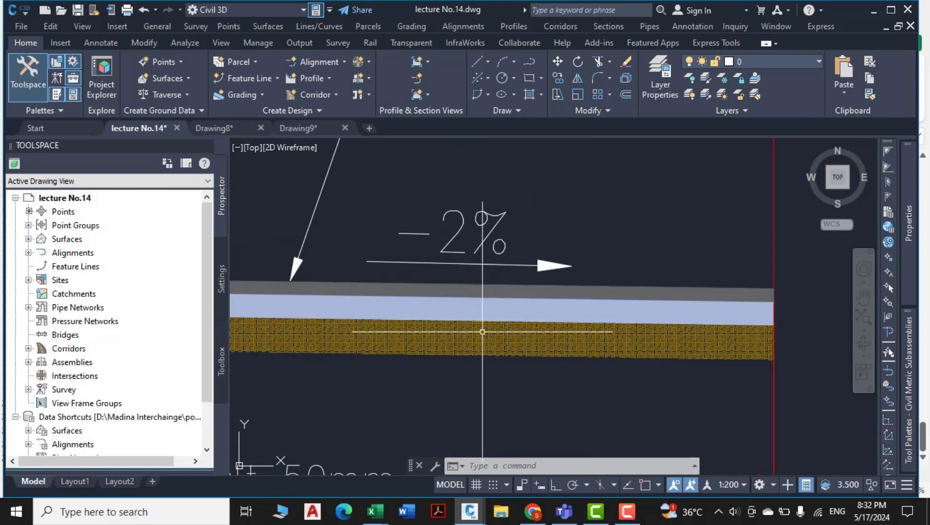
scroll(475, 336, "down", 2)
scroll(449, 340, "down", 6)
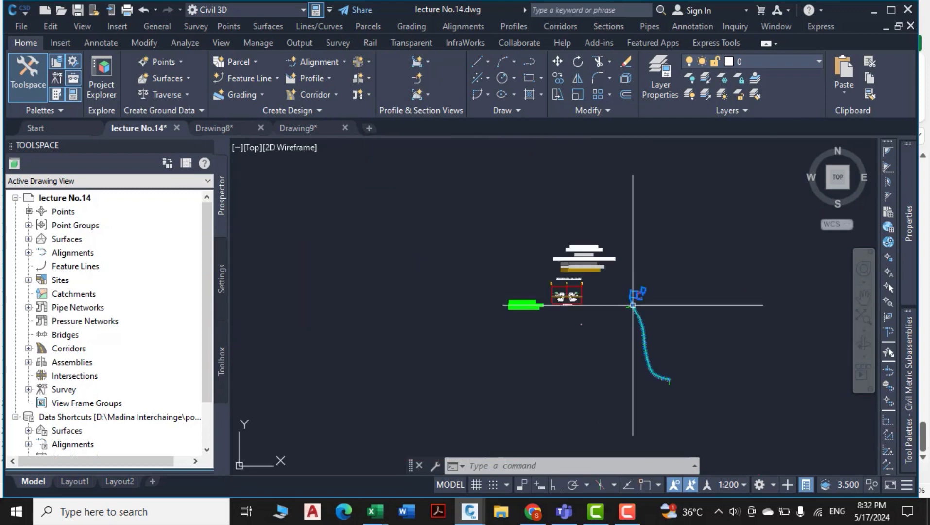
Step: Start creating multiple section views for SL Collection - 1 on A 1, using the Draft placement option
left_click(427, 95)
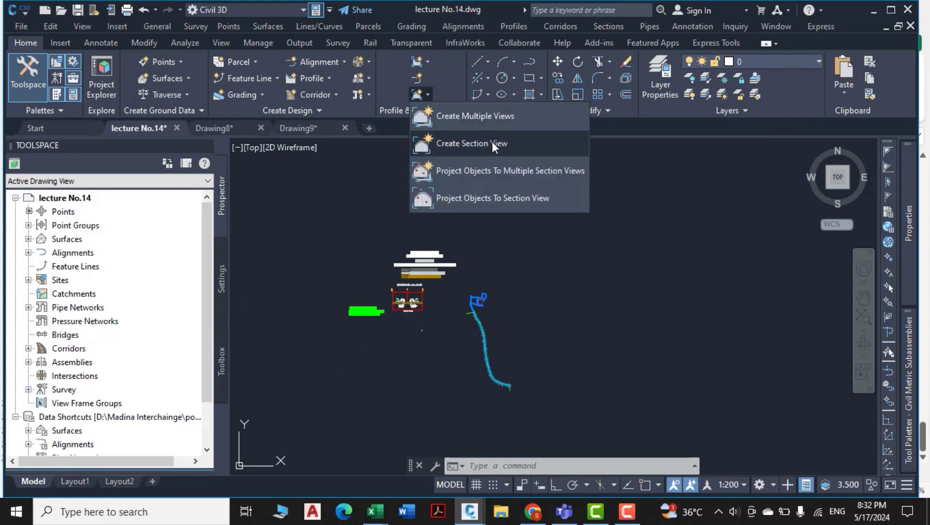
left_click(483, 118)
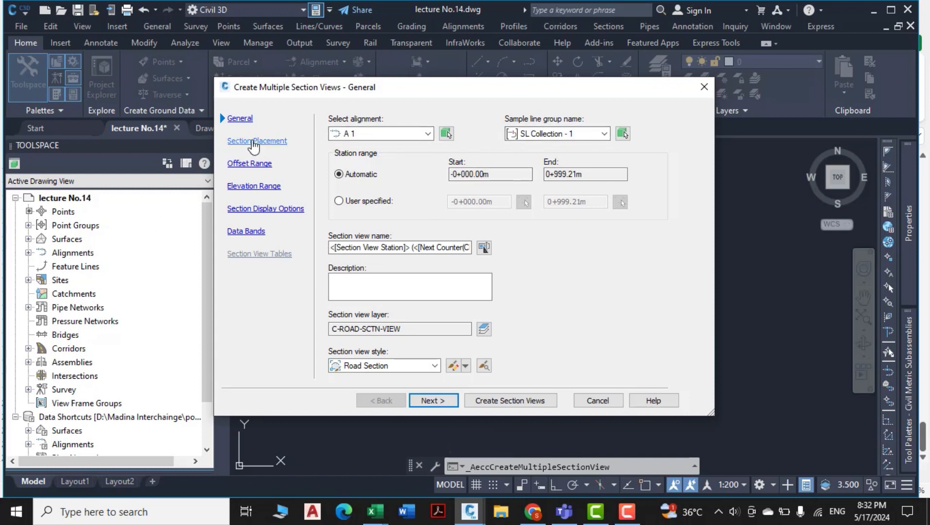
left_click(254, 142)
left_click(343, 200)
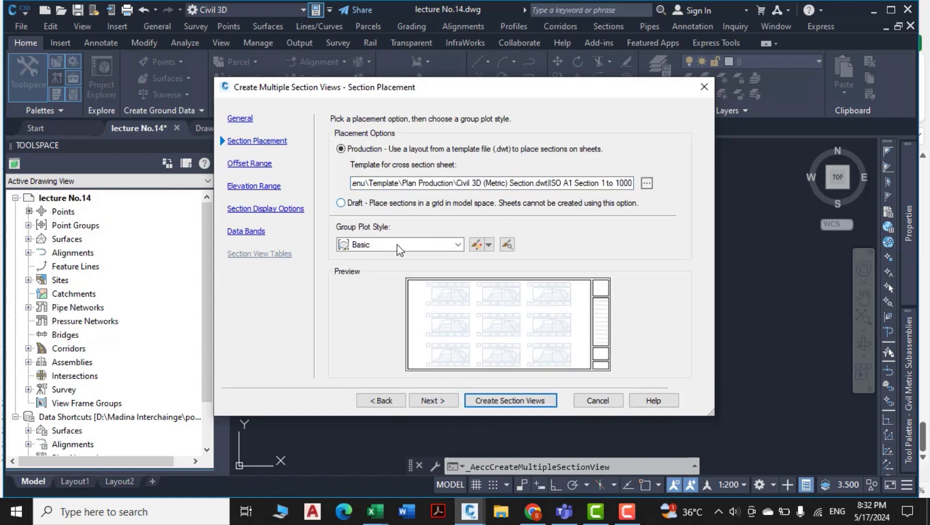
left_click(341, 204)
Step: Keep the automatic offset and elevation ranges, and confirm Existing Ground as the Ngl section style
left_click(253, 164)
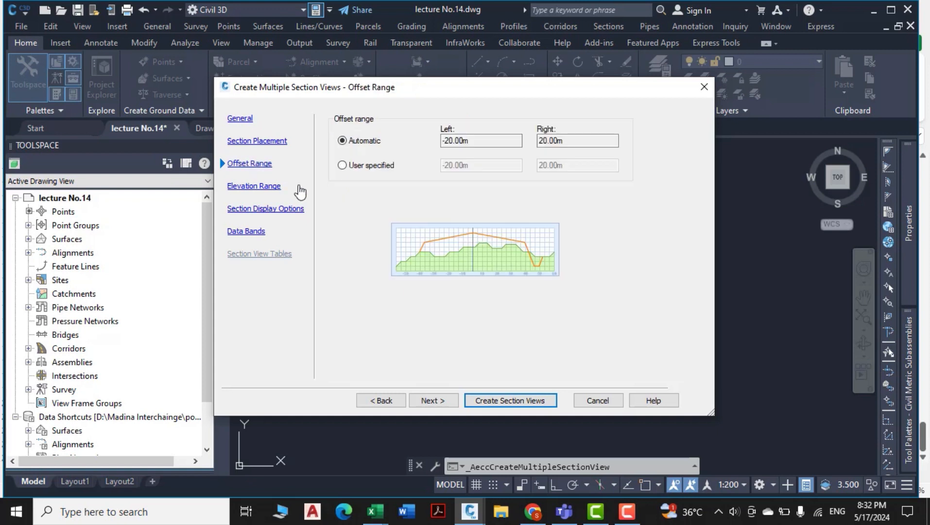
left_click(256, 187)
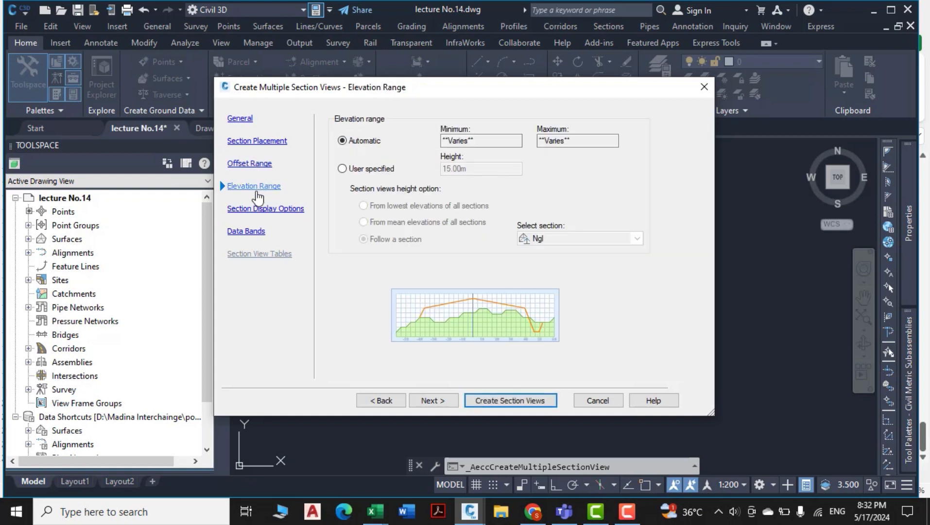
left_click(263, 209)
left_click(556, 178)
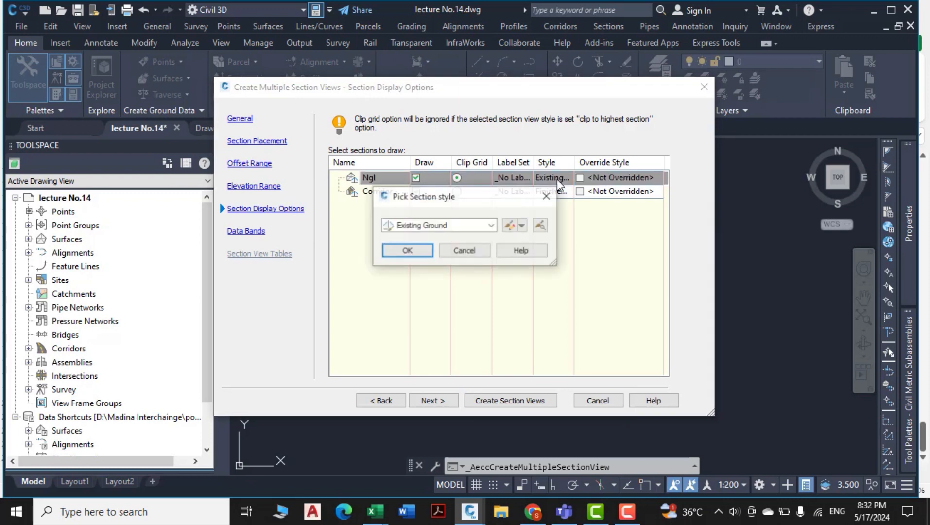
left_click(454, 226)
left_click(447, 239)
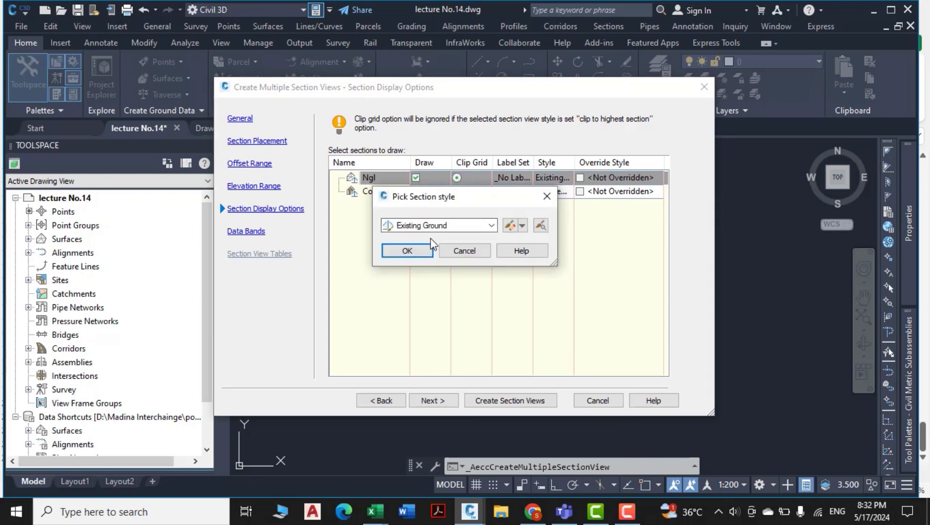
left_click(391, 255)
Step: Keep the Offsets Only band set, create the section views and place them in the empty area east of the road
left_click(245, 231)
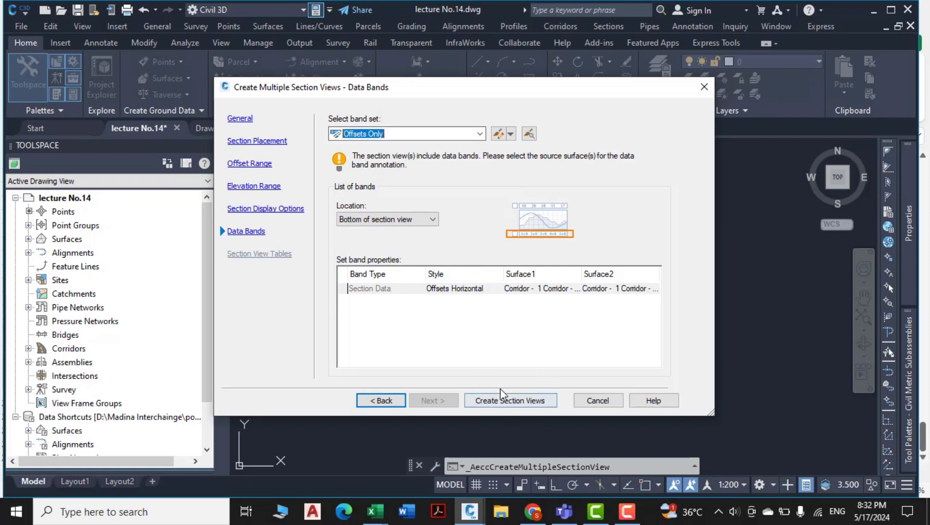
left_click(488, 401)
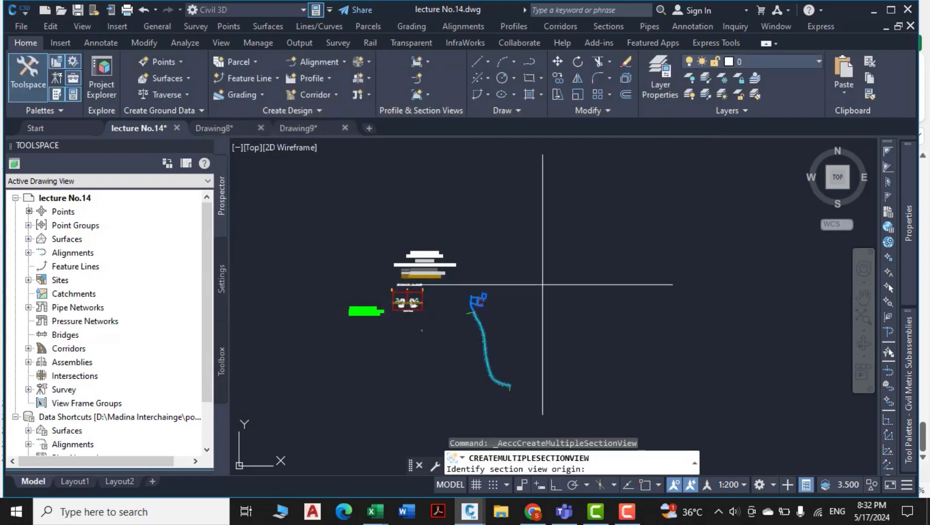
scroll(499, 297, "up", 2)
middle_click_drag(515, 314, 471, 320)
scroll(501, 314, "up", 4)
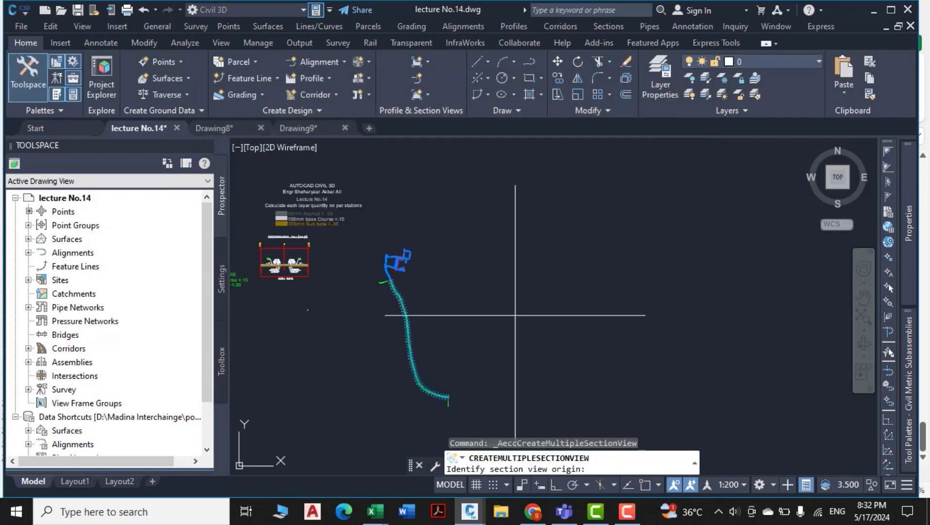
left_click(516, 315)
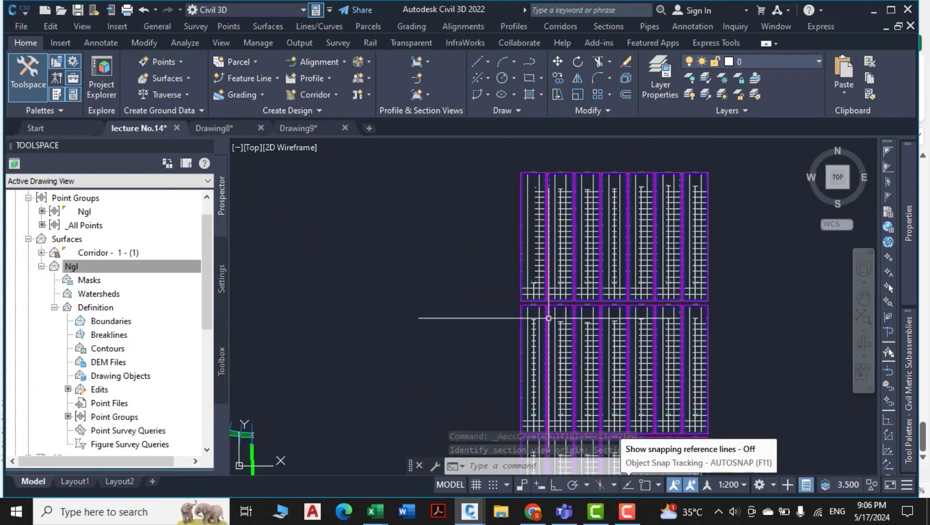
scroll(512, 227, "down", 3)
scroll(512, 227, "up", 5)
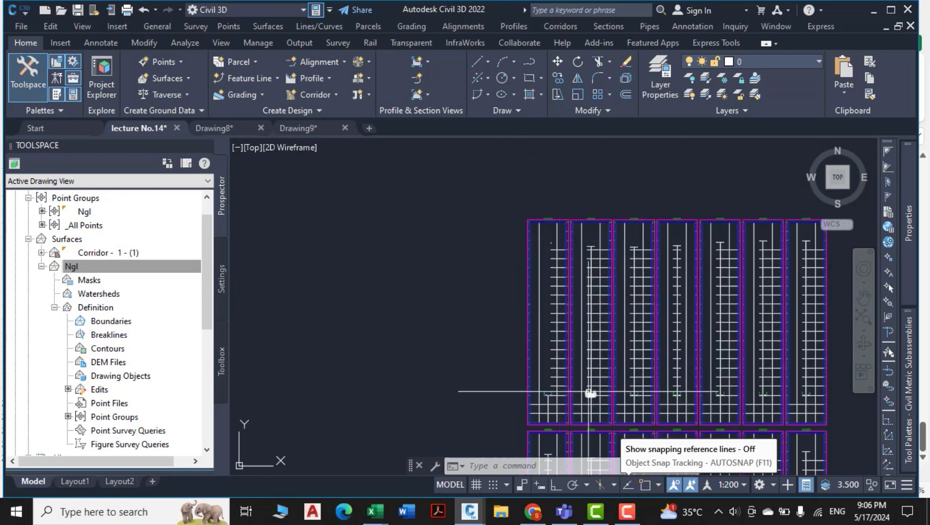
Step: Examine the pavement layers in the created section views and compare them with the asphalt, base course and sub base thickness list
scroll(591, 390, "up", 4)
scroll(507, 300, "up", 8)
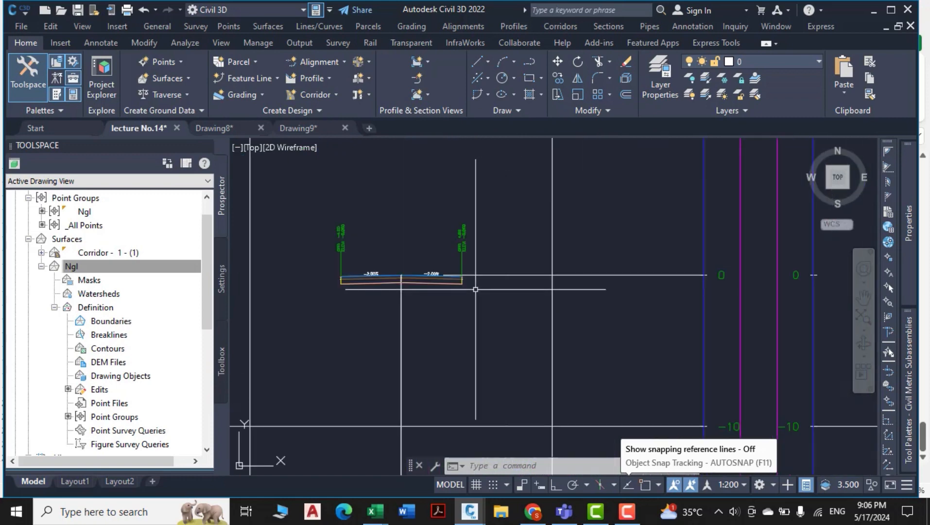
scroll(496, 280, "up", 3)
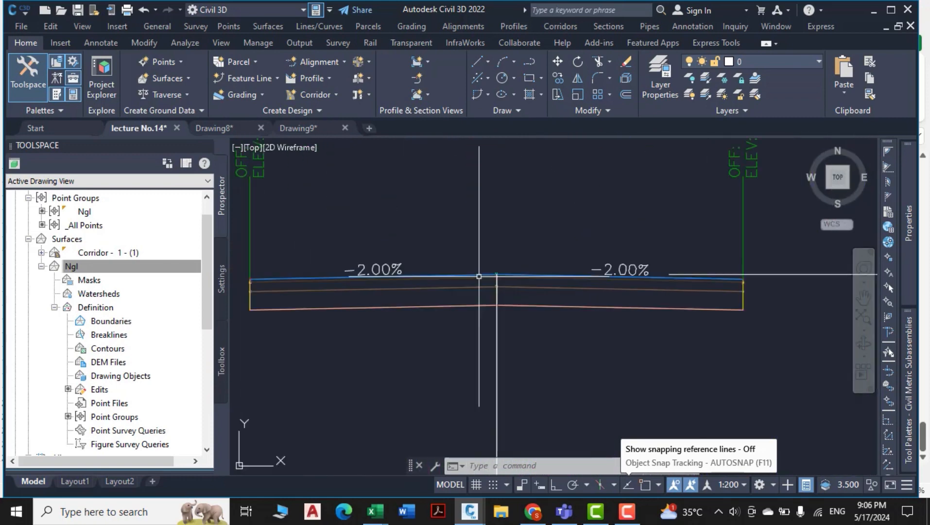
scroll(576, 311, "down", 3)
scroll(574, 311, "down", 6)
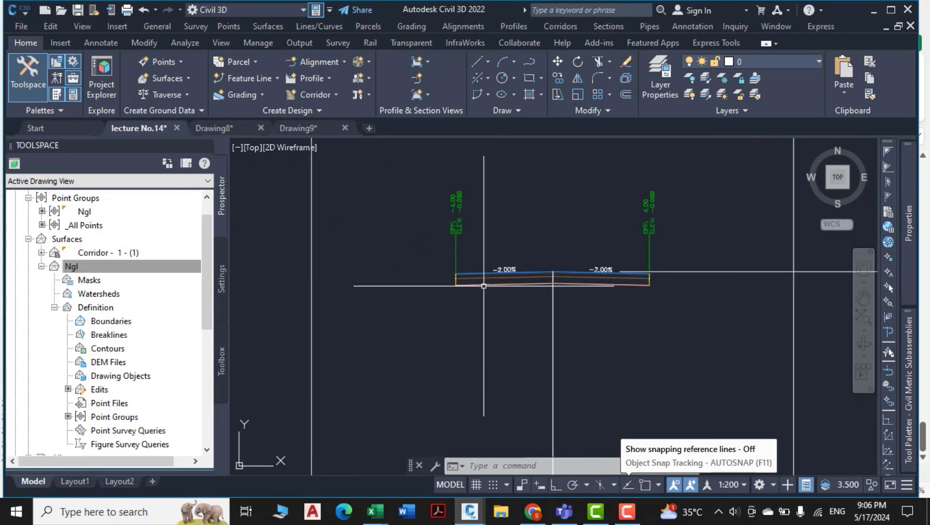
scroll(512, 303, "down", 10)
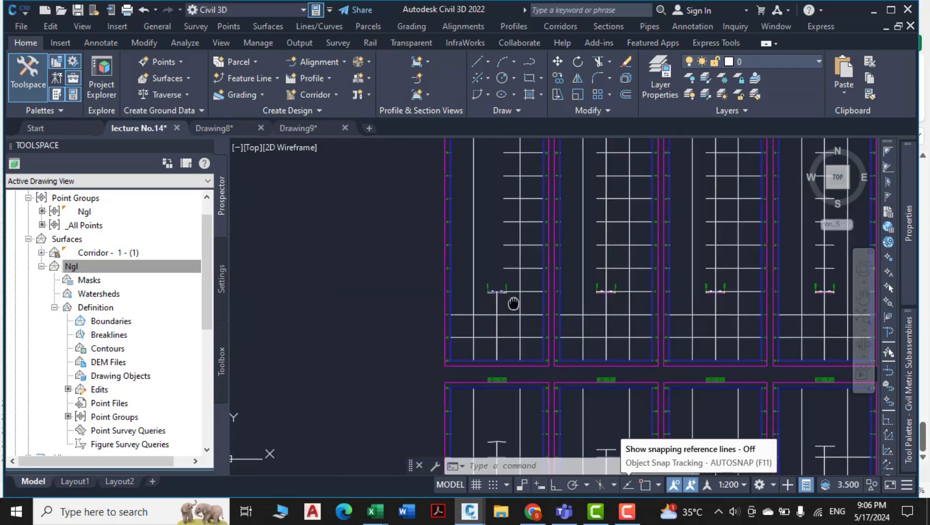
scroll(434, 253, "up", 6)
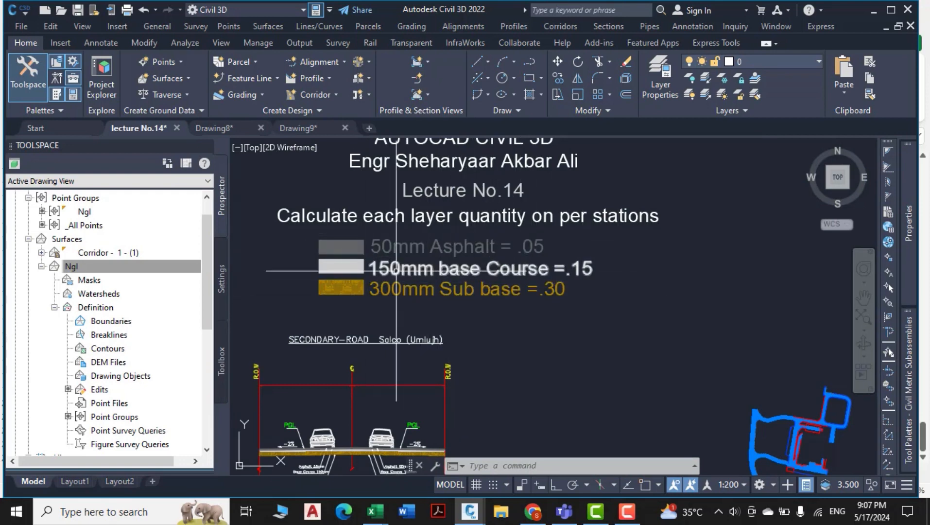
scroll(511, 323, "down", 10)
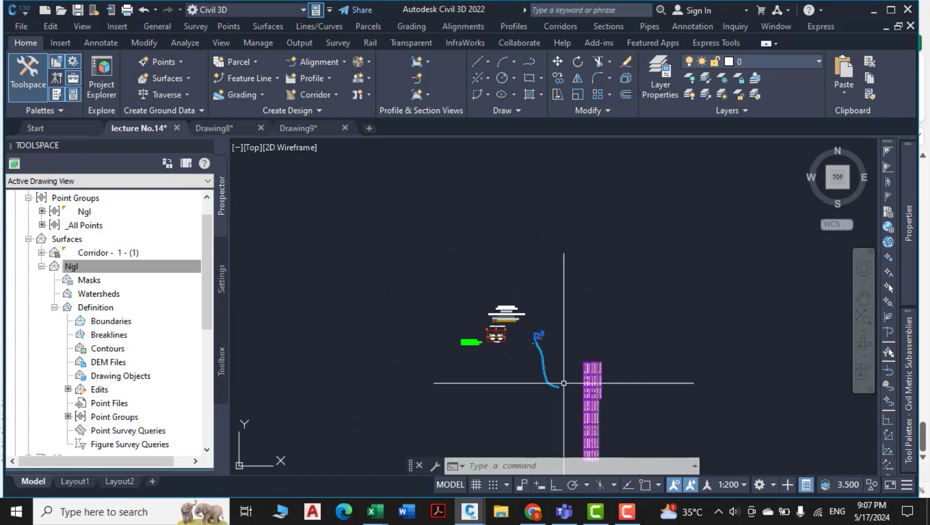
scroll(557, 368, "up", 4)
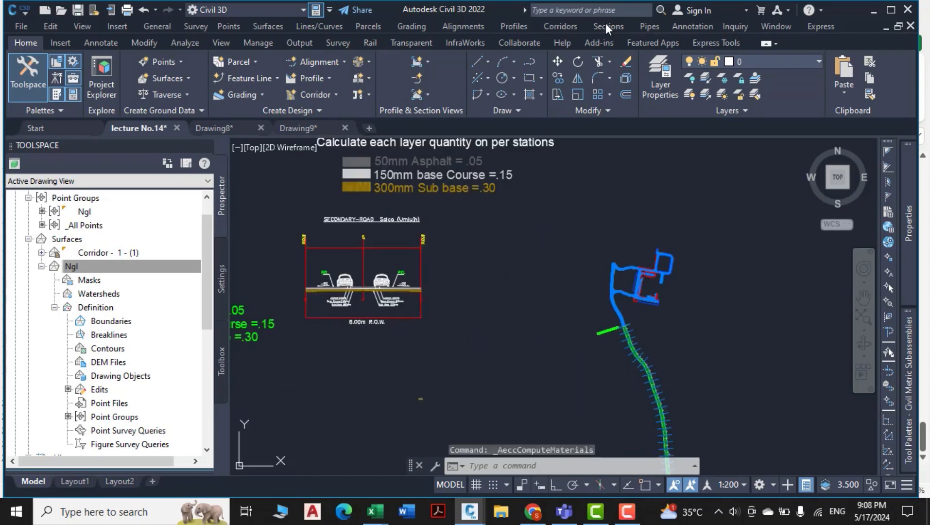
Step: Start computing materials for SL Collection - 2 on alignment A 1, using the Material List quantity takeoff criteria
left_click(606, 26)
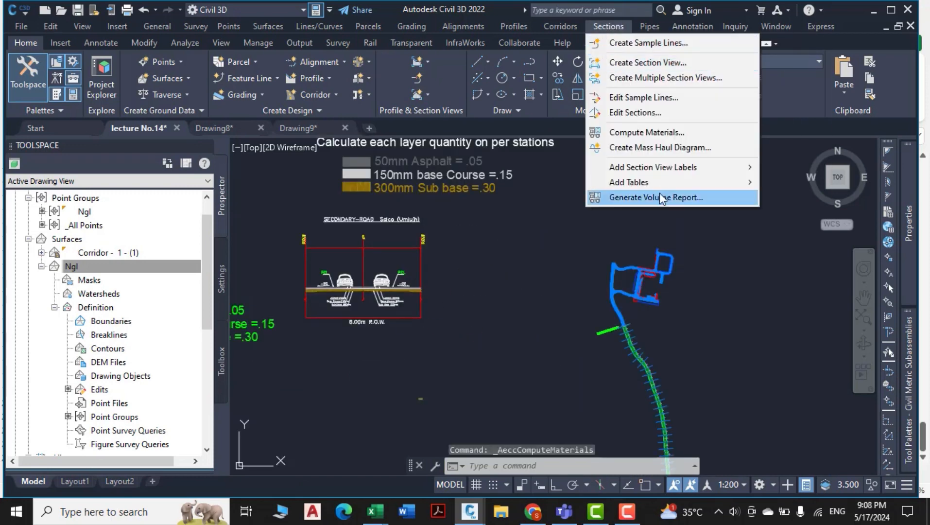
left_click(653, 133)
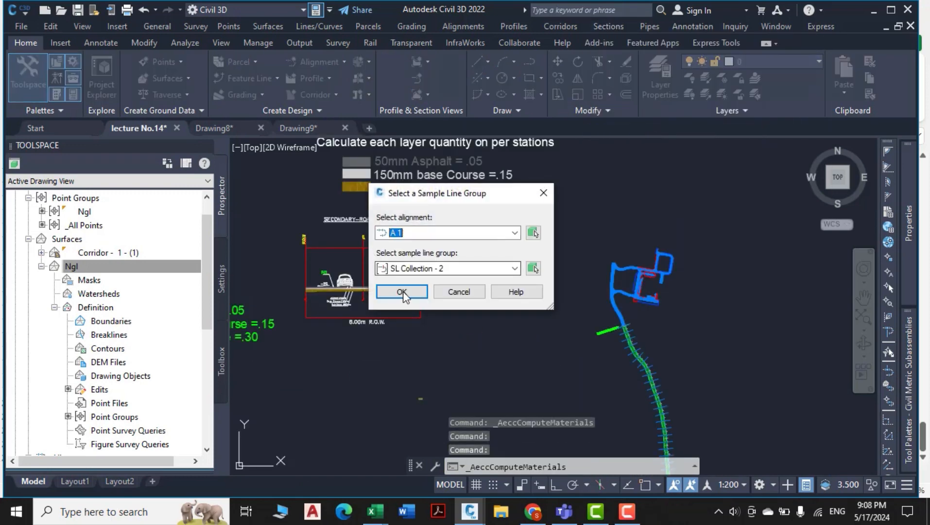
key("Return")
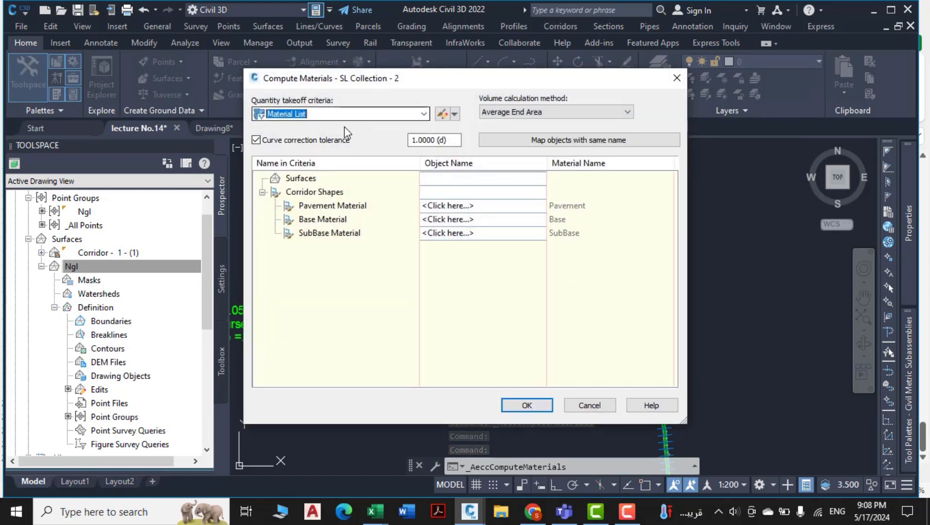
left_click(409, 113)
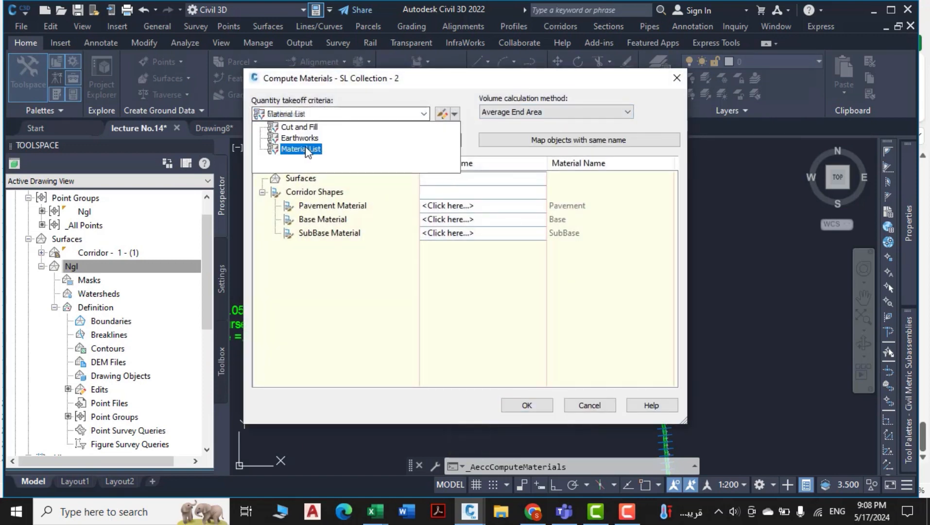
left_click(305, 149)
left_click(519, 224)
Step: Map Pavement Material to Corridor - 1 Pave1, Base Material to Pave2 and SubBase Material to Base, and compute the materials
left_click(440, 206)
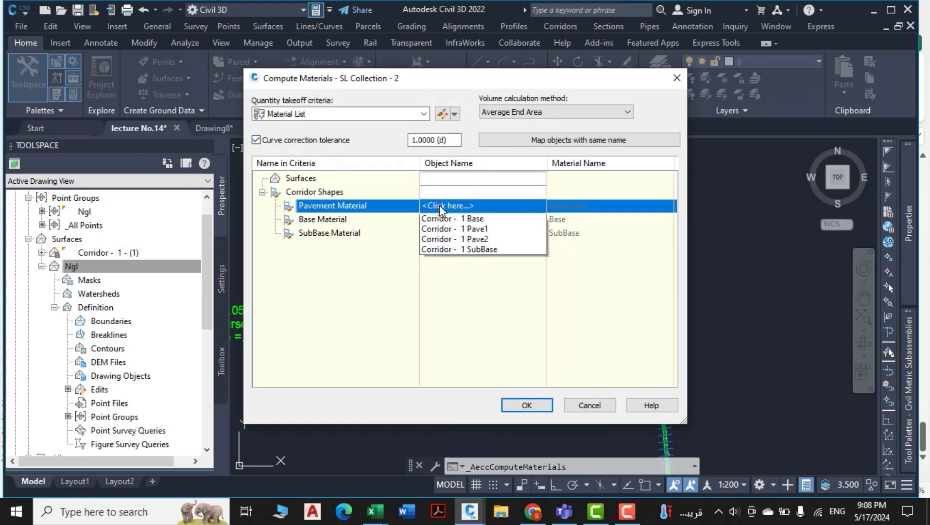
left_click(438, 229)
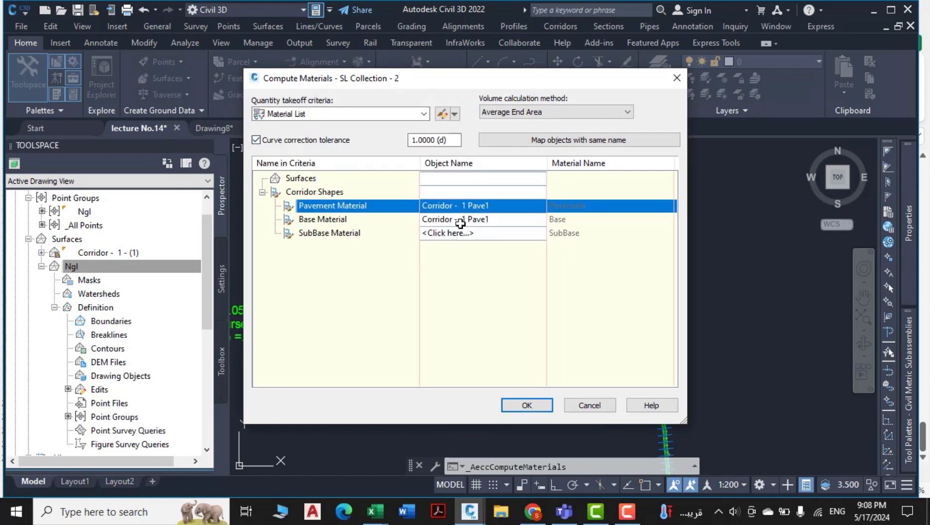
left_click(441, 223)
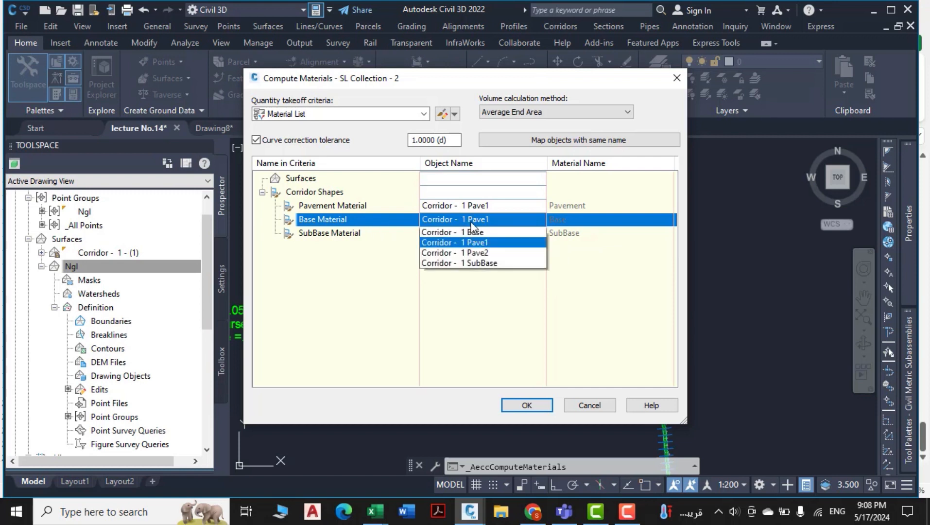
left_click(481, 256)
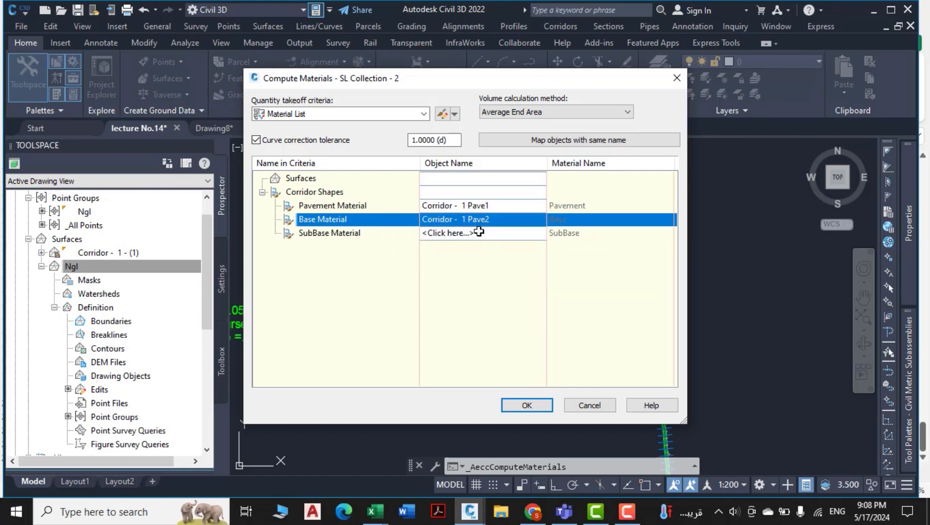
left_click(479, 231)
left_click(454, 248)
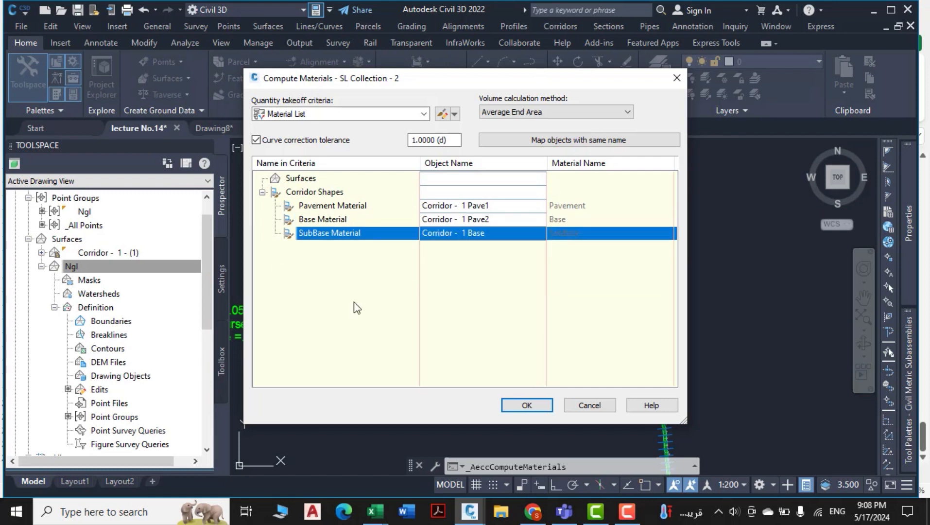
left_click(527, 405)
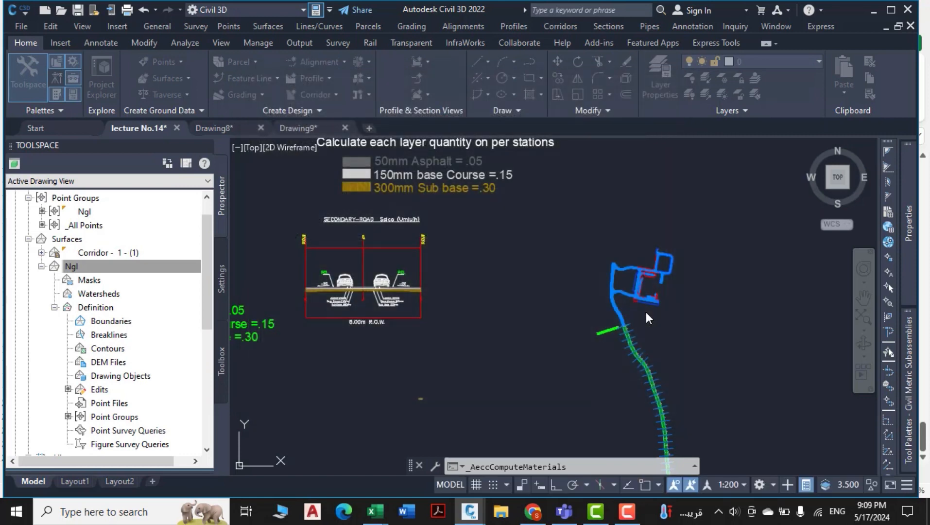
Step: Examine the material shading of the pavement layers in the first section view
scroll(554, 342, "down", 7)
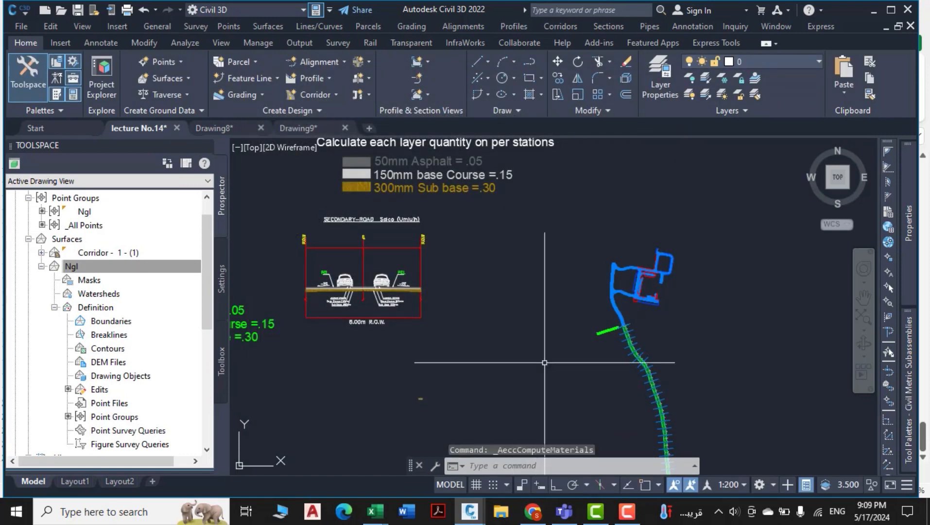
scroll(642, 380, "up", 8)
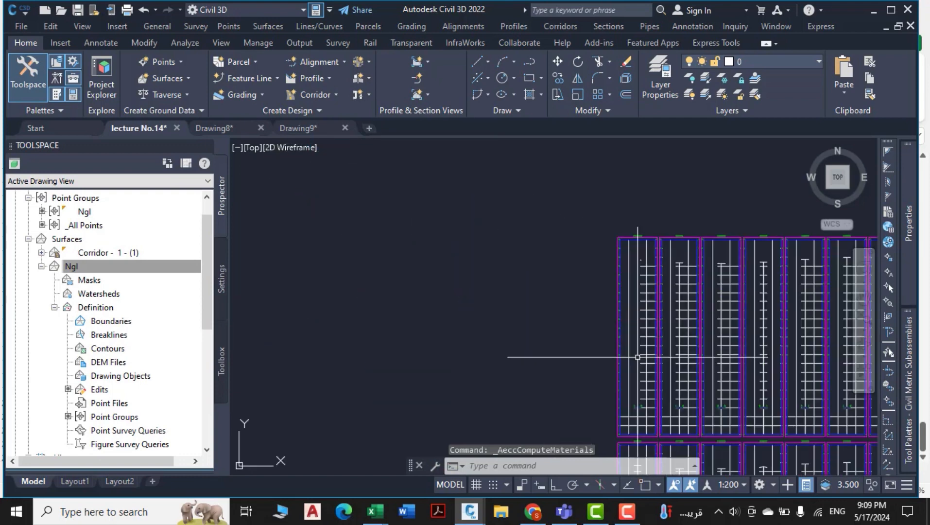
scroll(642, 380, "up", 6)
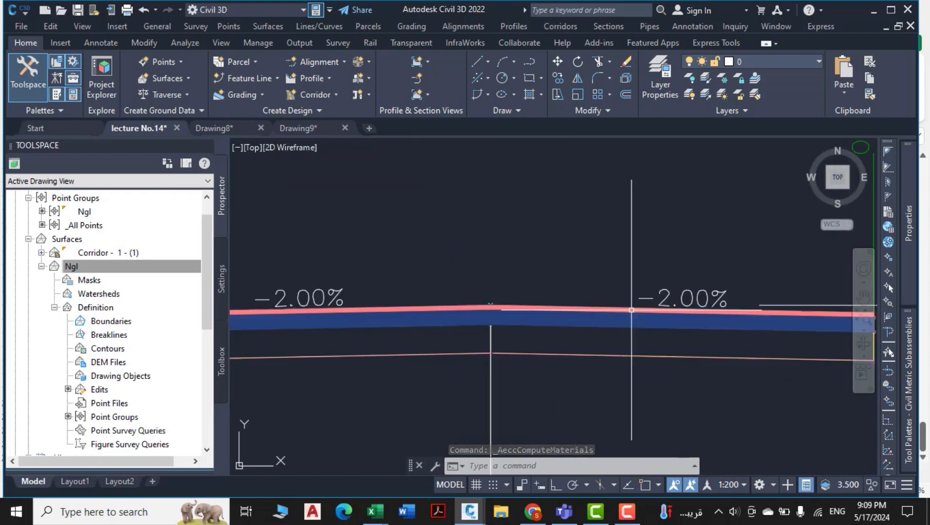
scroll(609, 383, "down", 2)
scroll(609, 384, "up", 5)
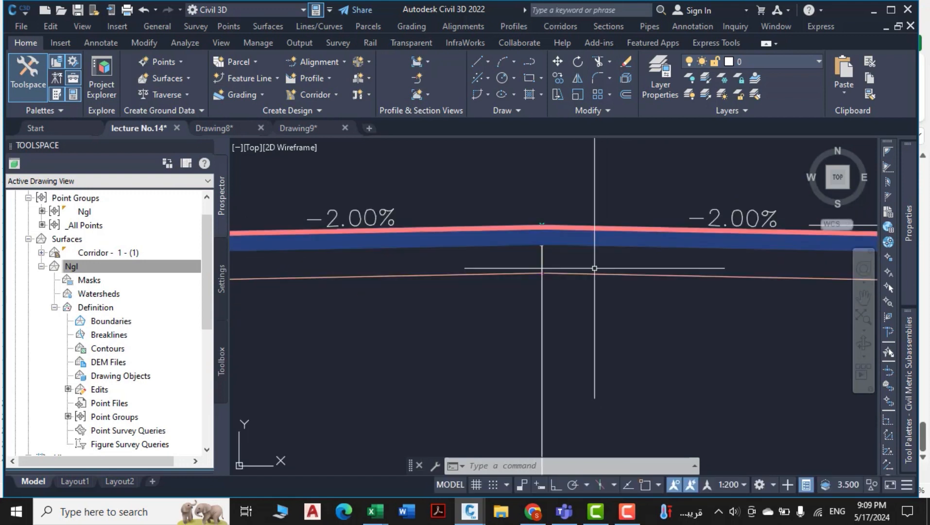
scroll(613, 268, "up", 1)
scroll(610, 272, "down", 6)
scroll(611, 272, "down", 5)
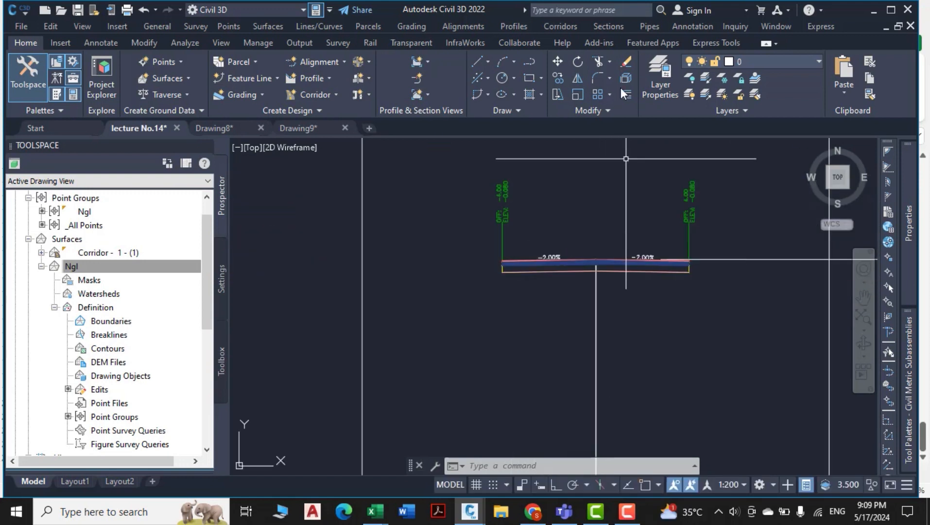
scroll(608, 291, "down", 6)
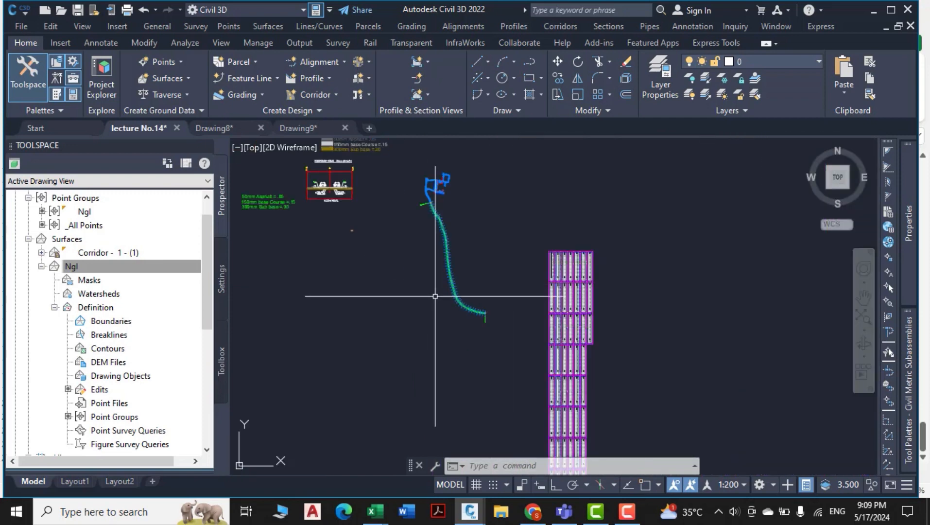
Step: Open the material list in the group properties of SL Collection - 2 and expand its materials
scroll(492, 229, "up", 8)
left_click(600, 239)
scroll(600, 239, "down", 1)
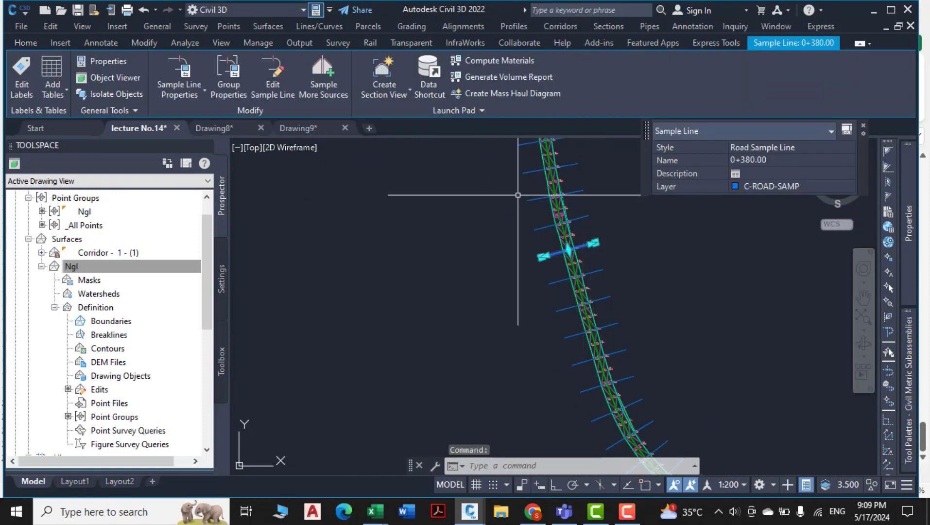
left_click(261, 83)
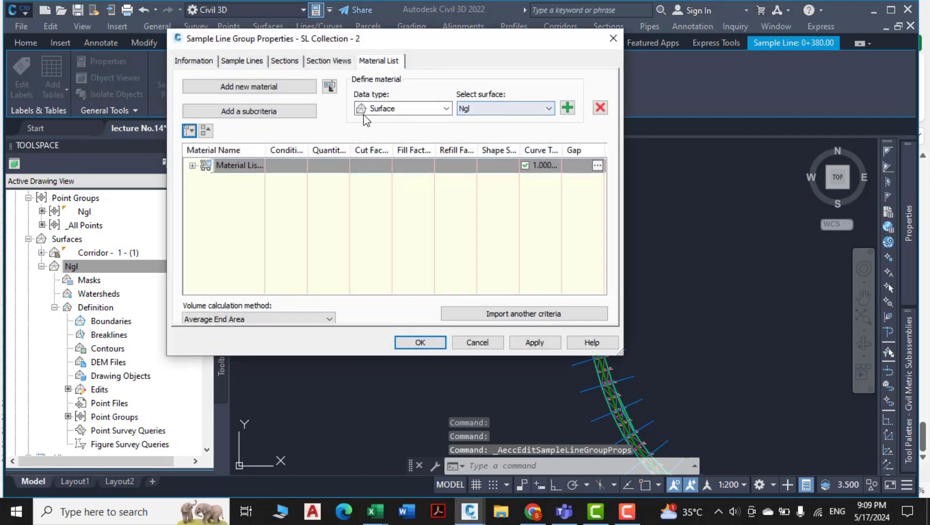
left_click(192, 165)
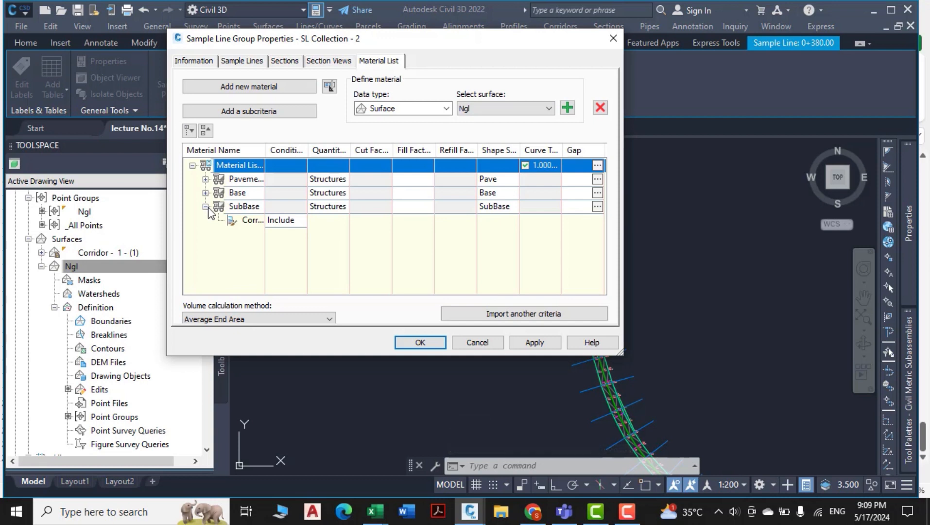
Step: Add a new material to the material list and select it below SubBase
left_click(205, 90)
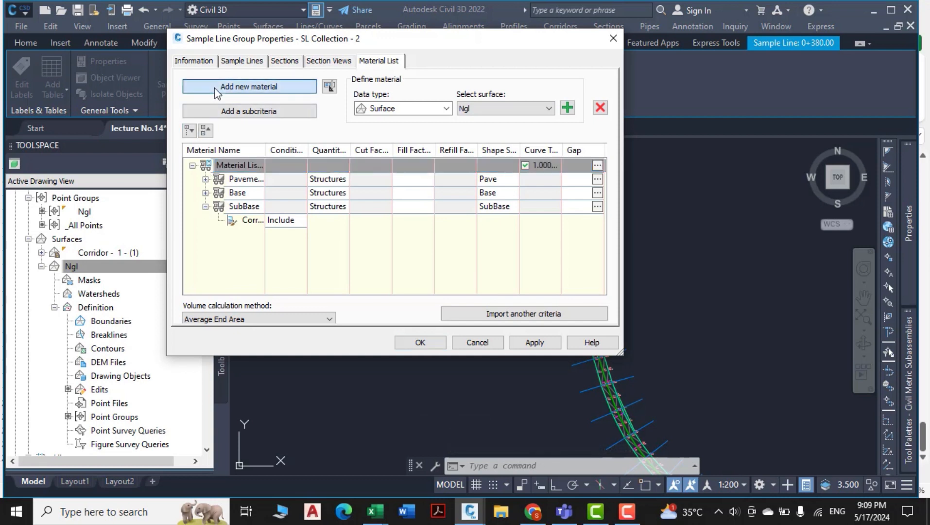
left_click(233, 207)
left_click(248, 235)
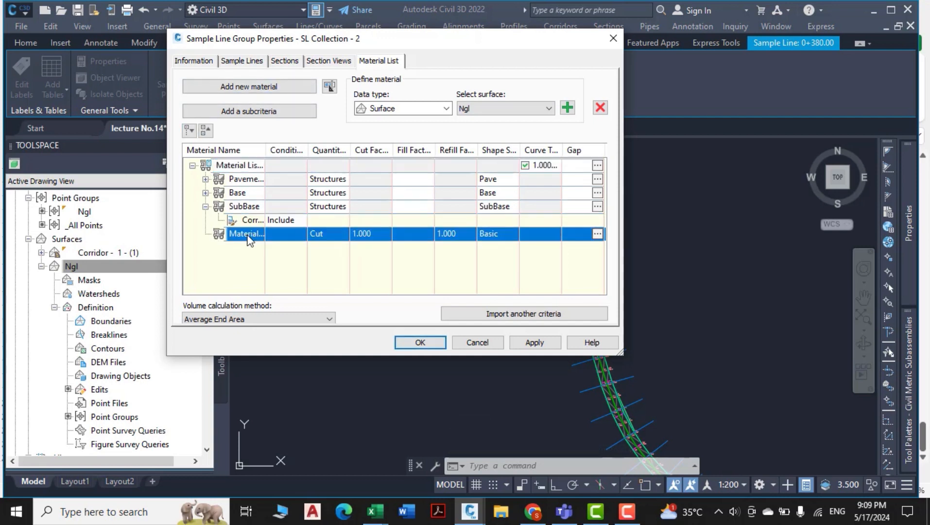
Step: Try to add the corridor shape Corridor - 1 SubBase to the new Cut material
left_click(430, 109)
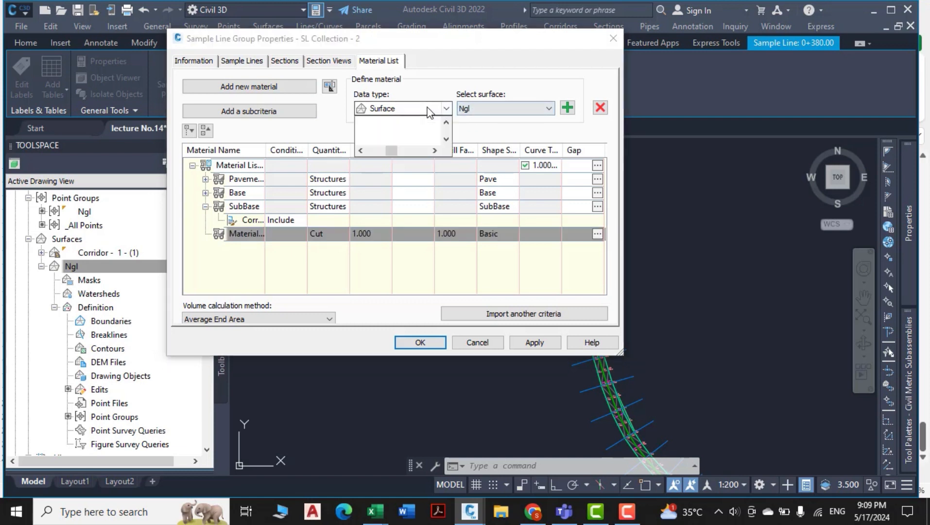
left_click(504, 108)
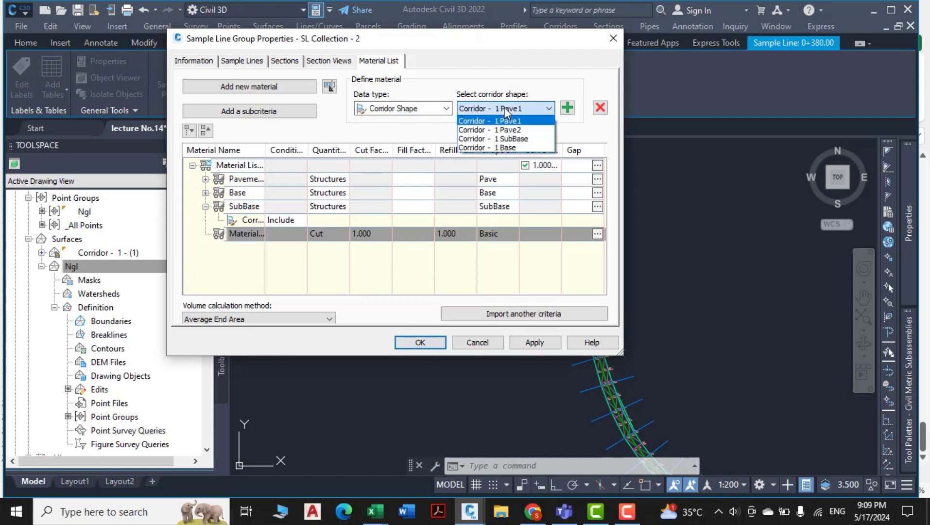
left_click(514, 138)
left_click(567, 107)
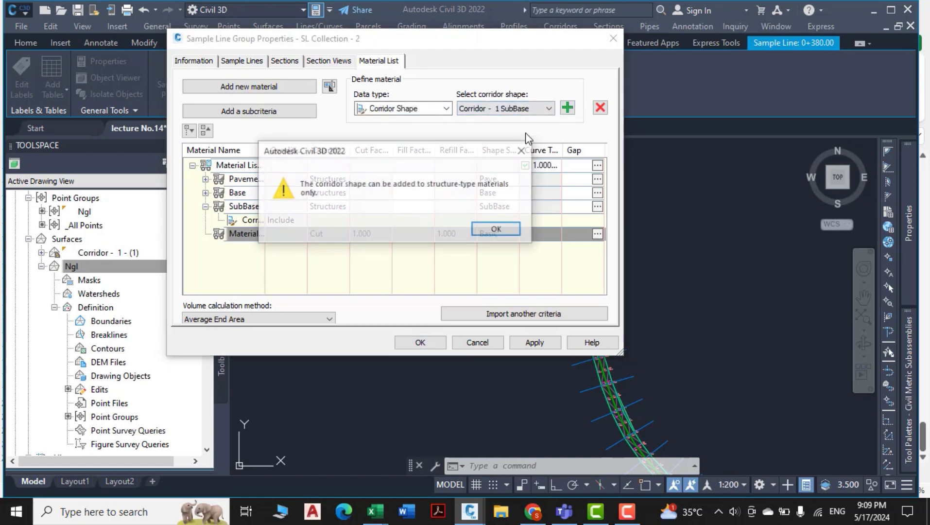
left_click(500, 230)
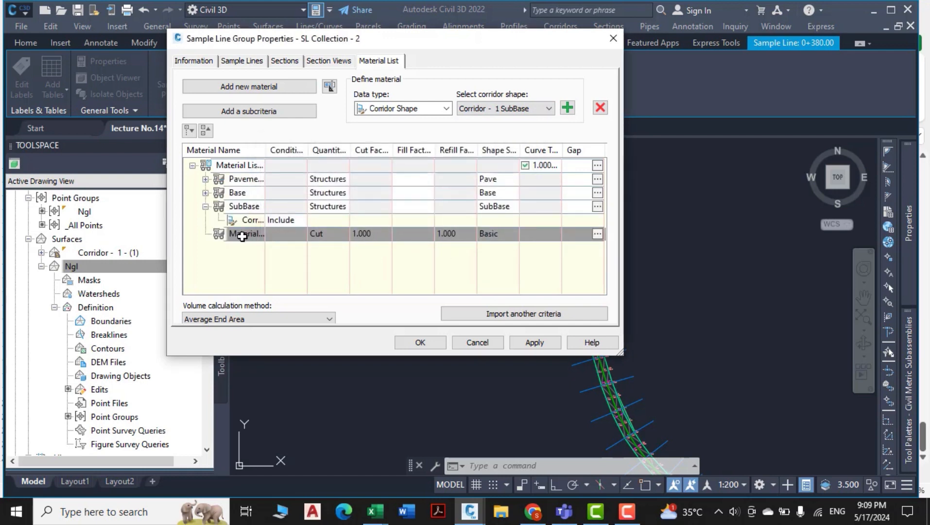
Step: Name the new material d, set its quantity type to Structures, and apply the Corridor - 1 SubBase shape to it
left_click(332, 234)
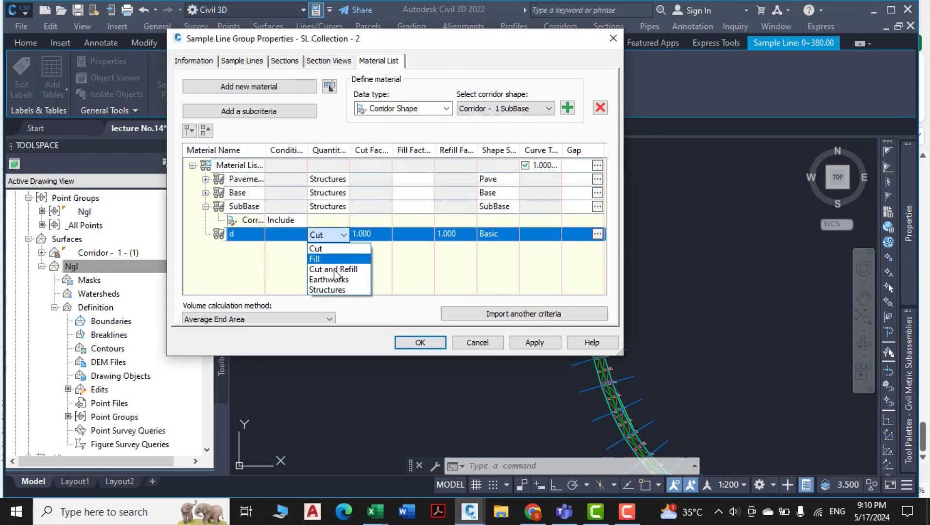
left_click(565, 108)
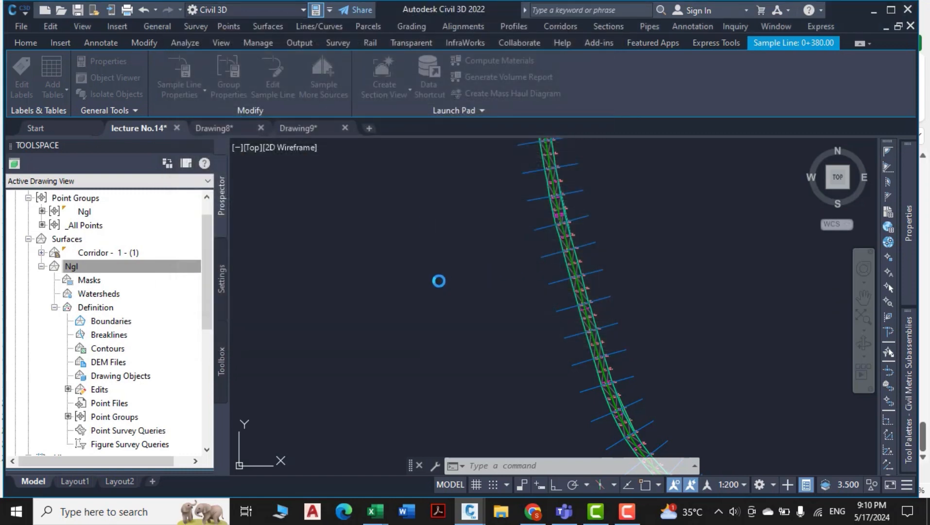
scroll(525, 300, "down", 5)
scroll(803, 297, "up", 14)
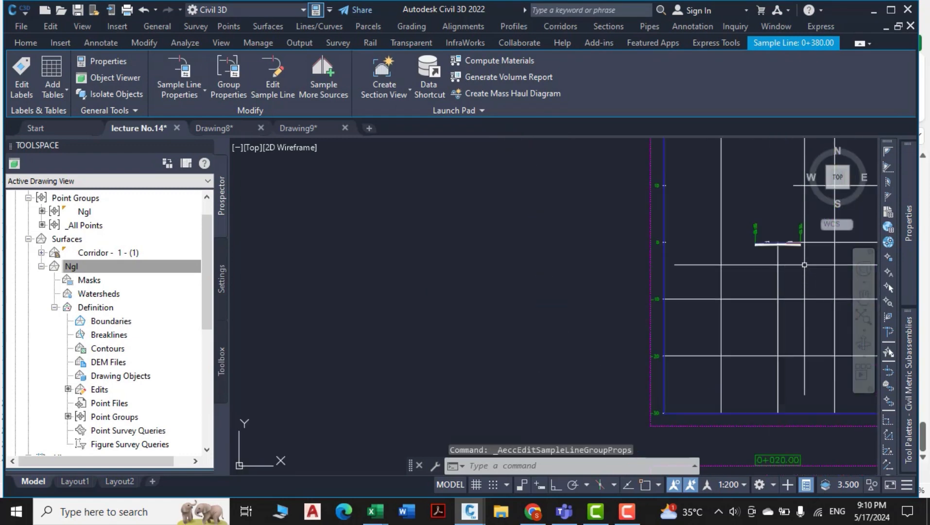
Step: Examine the pavement, base and sub base layers drawn in the corridor section at the first stations
scroll(774, 260, "up", 6)
scroll(735, 296, "down", 4)
mouse_move(732, 314)
middle_mouse_down()
mouse_move(691, 313)
mouse_move(674, 298)
middle_mouse_up()
scroll(731, 277, "up", 2)
scroll(641, 277, "up", 2)
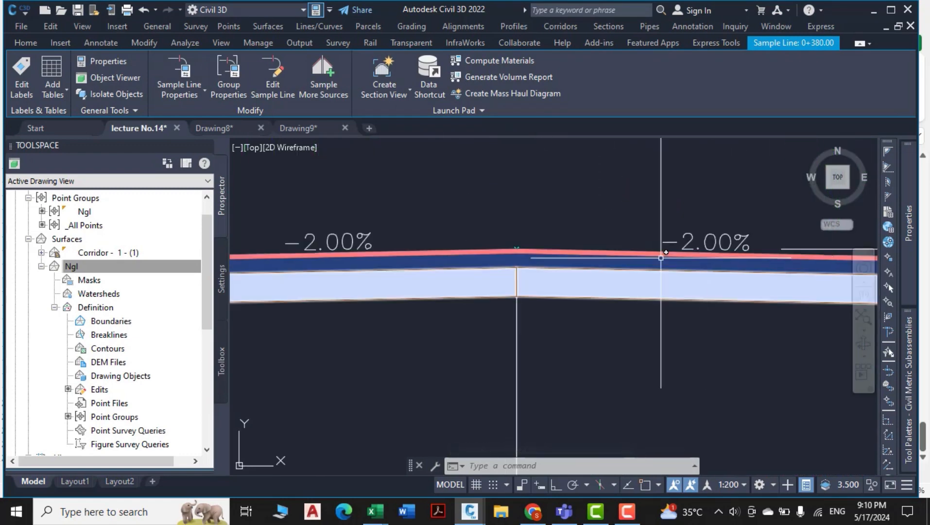
scroll(666, 259, "down", 4)
middle_click_drag(680, 263, 700, 263)
scroll(700, 263, "up", 3)
scroll(666, 251, "up", 2)
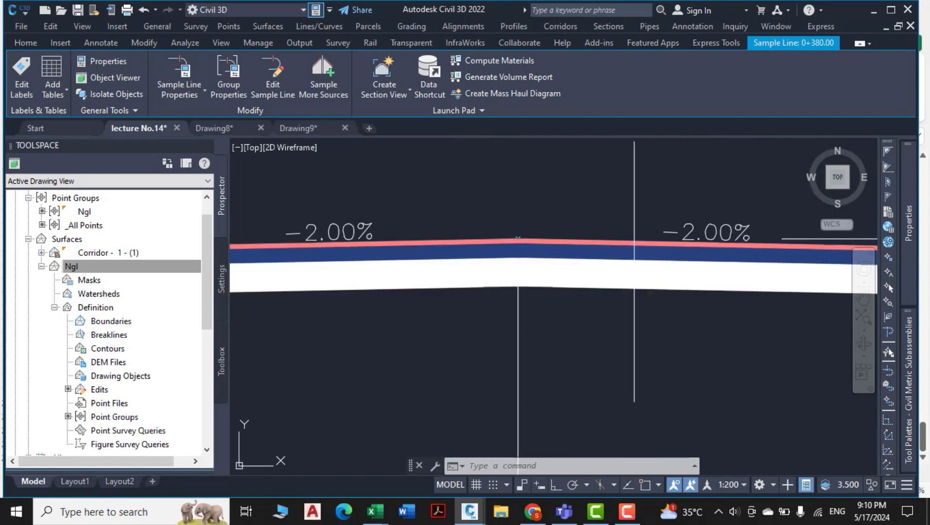
scroll(665, 251, "down", 4)
scroll(665, 250, "up", 3)
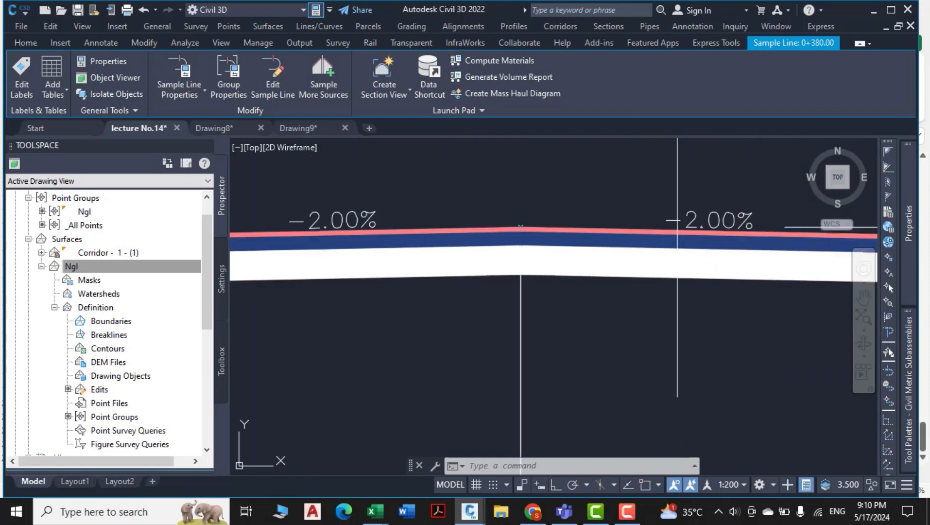
scroll(666, 251, "down", 4)
scroll(671, 280, "down", 5)
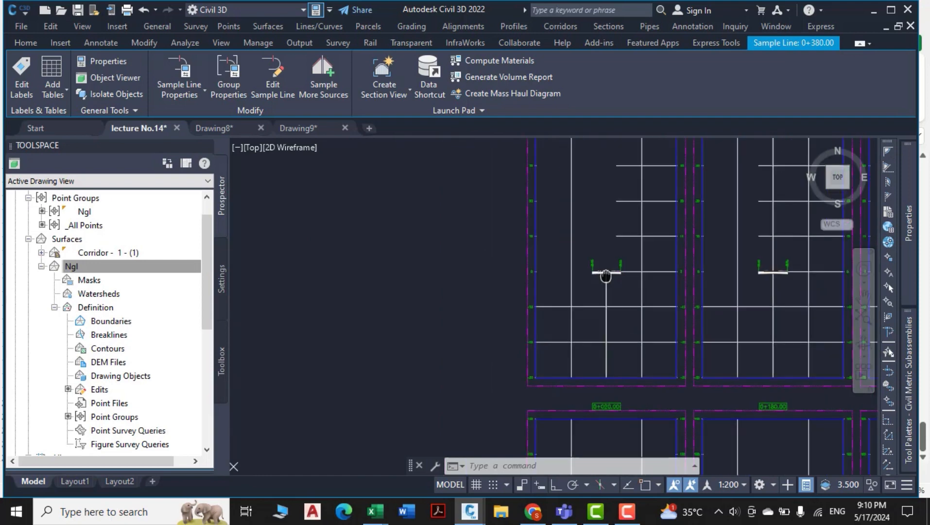
scroll(573, 292, "up", 5)
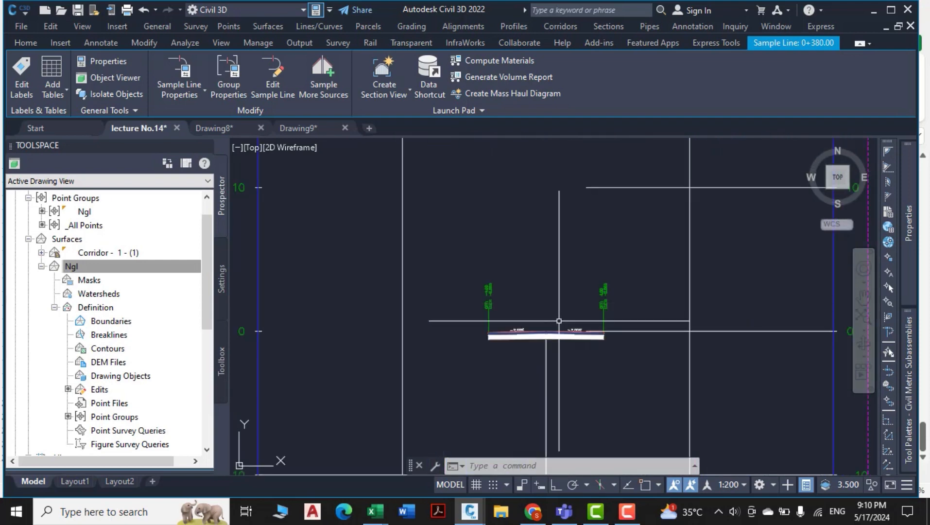
scroll(563, 292, "up", 8)
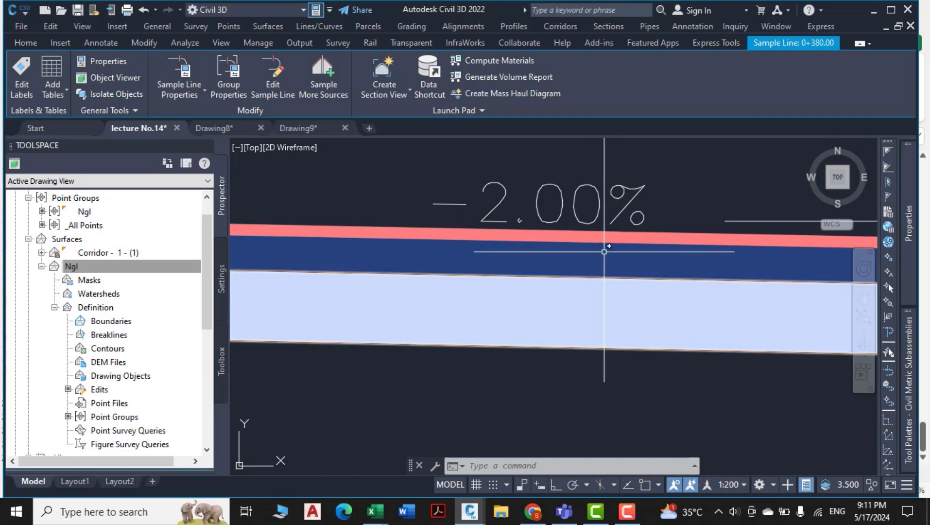
scroll(601, 256, "down", 6)
middle_click_drag(590, 302, 662, 308)
middle_click_drag(551, 344, 585, 270)
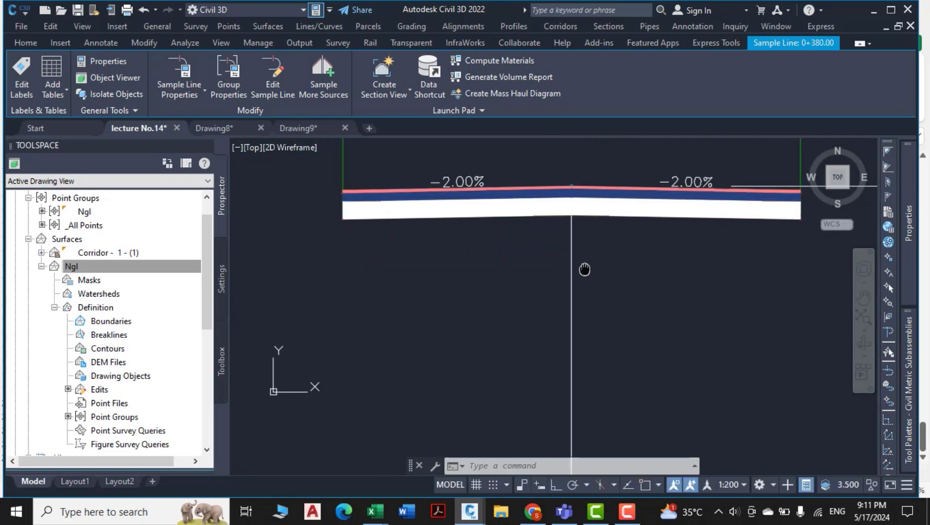
scroll(572, 318, "down", 6)
Step: Open the properties of Section View Group - 1 from its first section view and show its section view list
key("Escape")
middle_click_drag(260, 310, 385, 316)
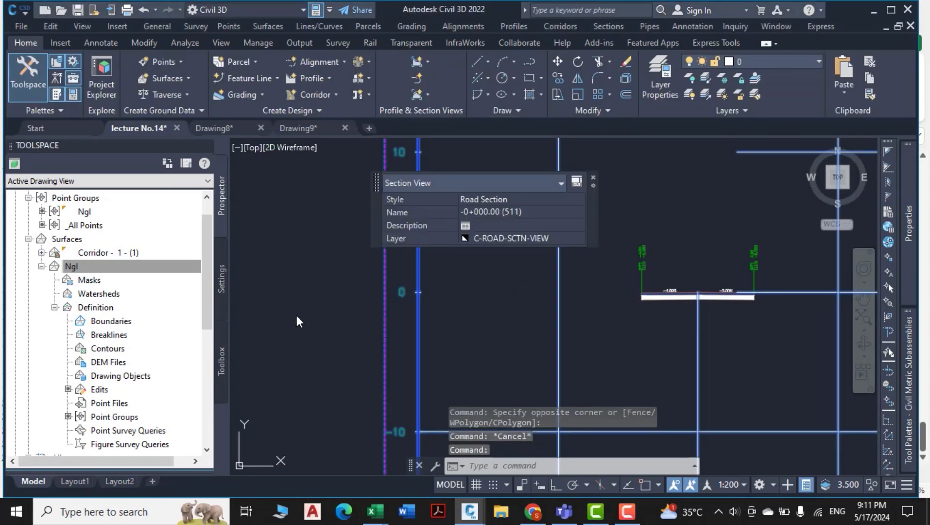
left_click(296, 316)
right_click(297, 316)
left_click(386, 185)
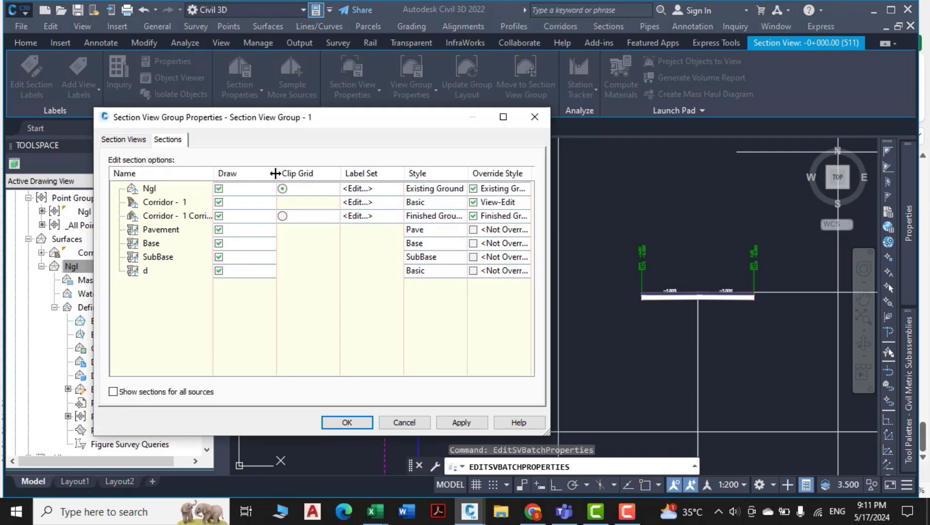
left_click_drag(275, 173, 242, 173)
left_click(150, 140)
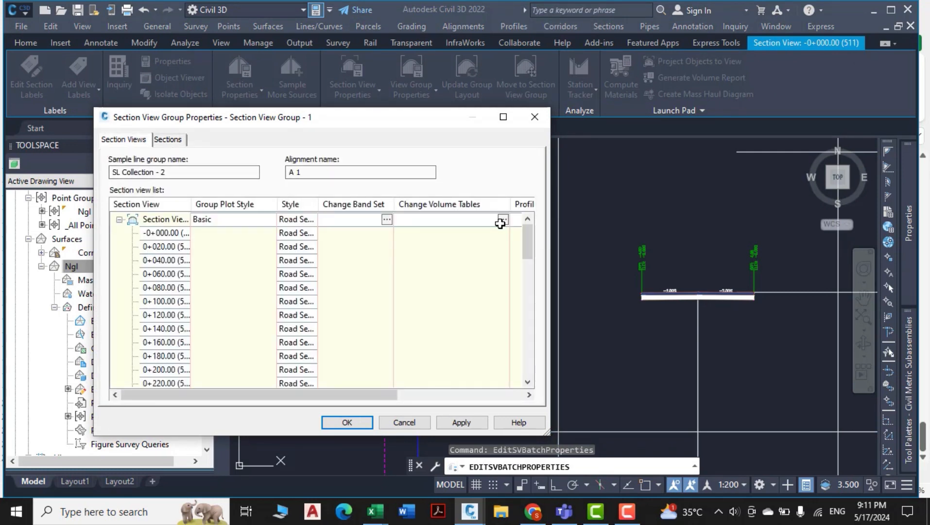
Step: Add a Basic style Material volume table with Pavement, Base, SubBase and d to all section views in the group
left_click(502, 219)
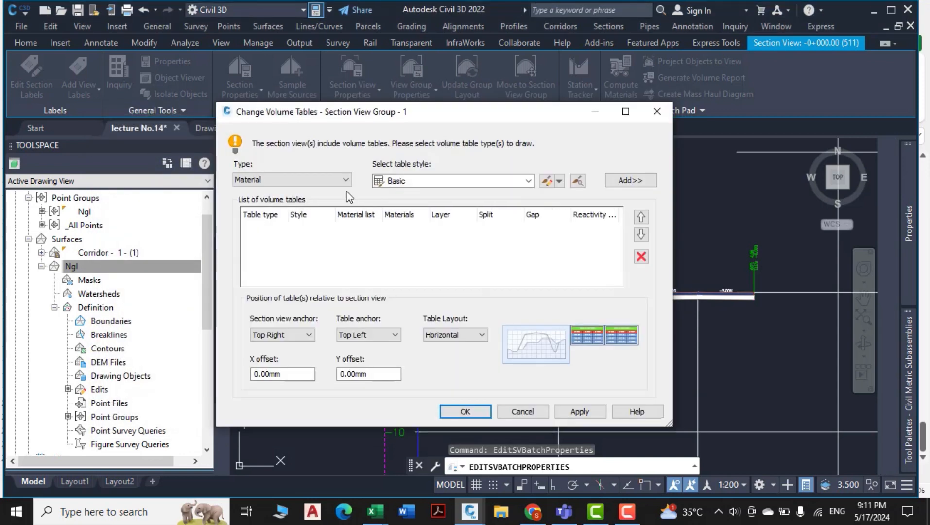
left_click(630, 180)
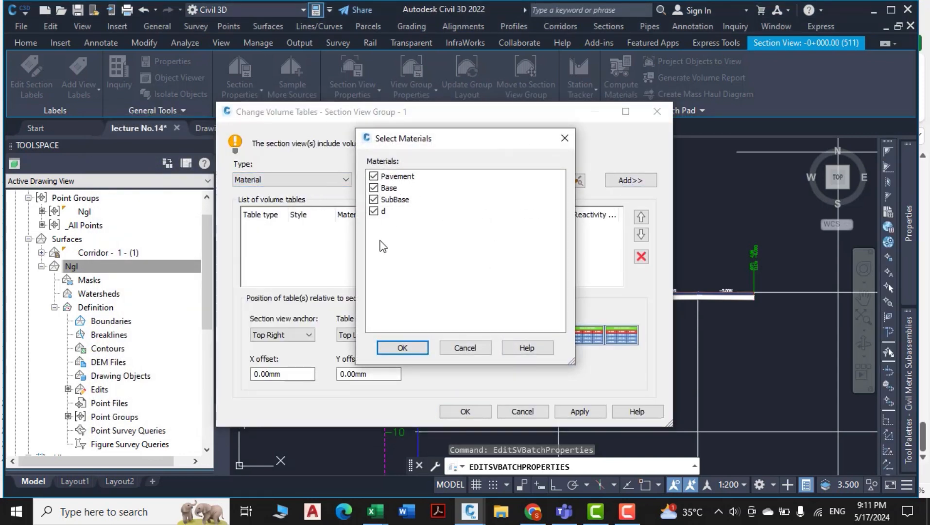
left_click(403, 348)
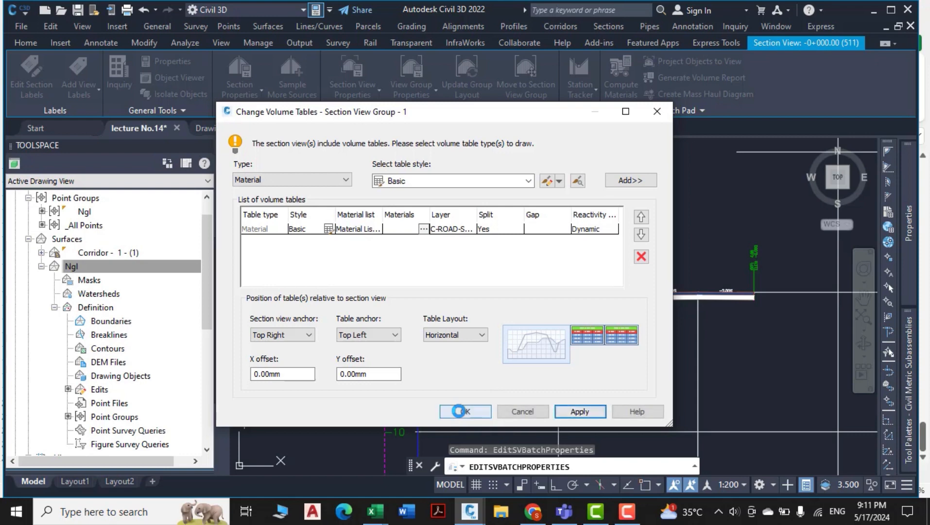
left_click(467, 412)
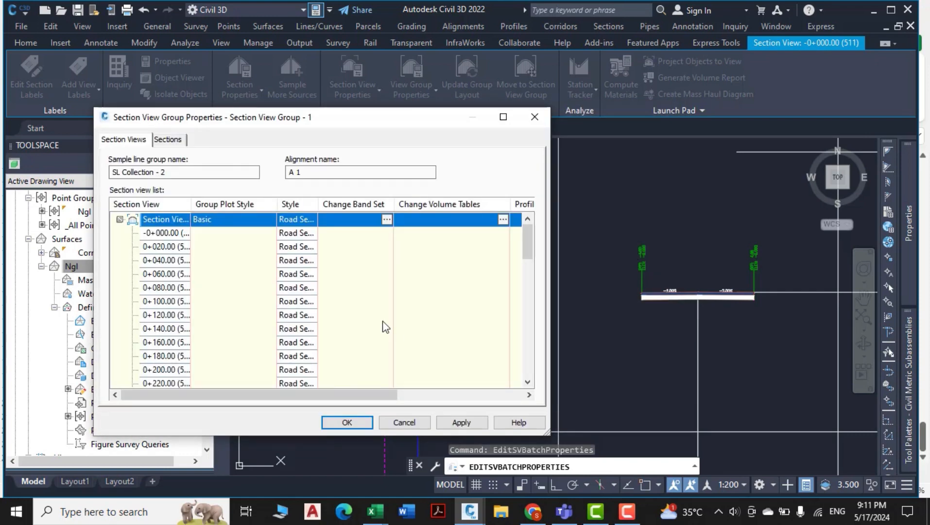
left_click(445, 423)
left_click(347, 422)
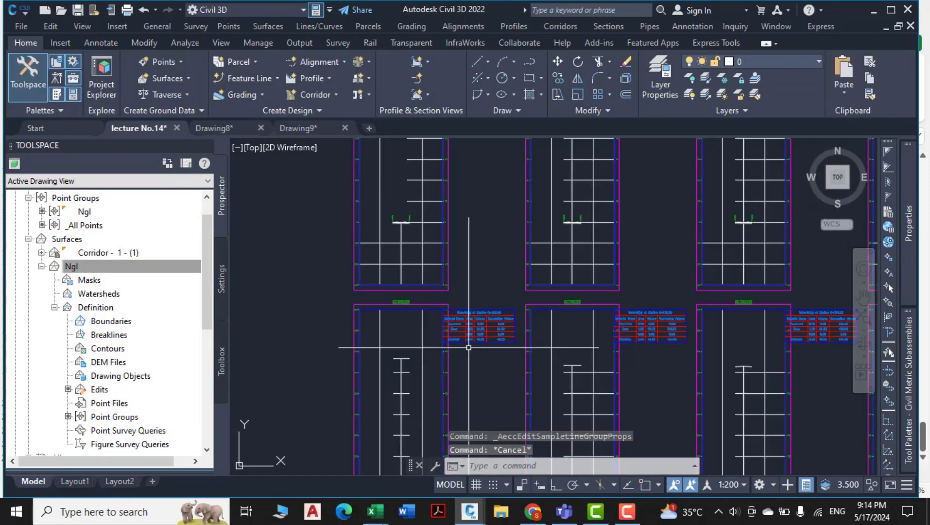
Step: Examine the material table at station 0+020.00 and the tables beside the neighbouring section views
scroll(537, 279, "up", 5)
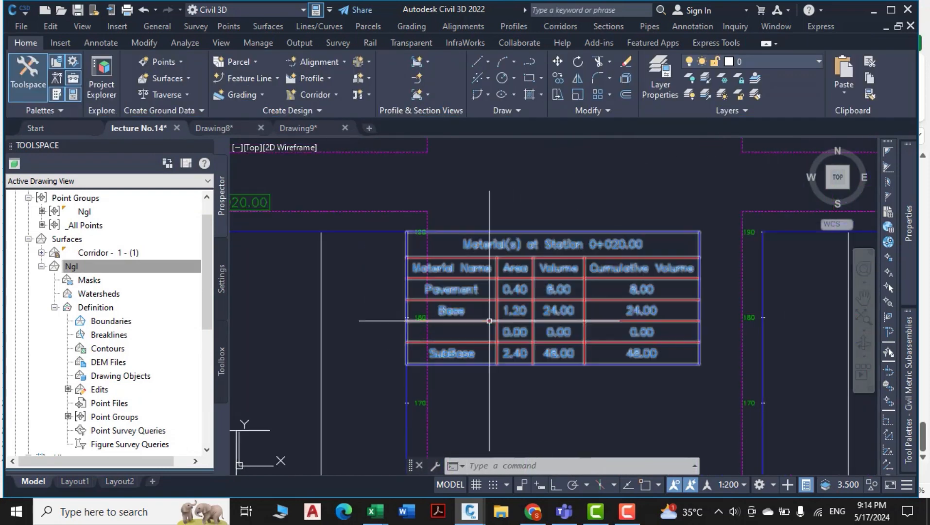
middle_click_drag(452, 321, 476, 270)
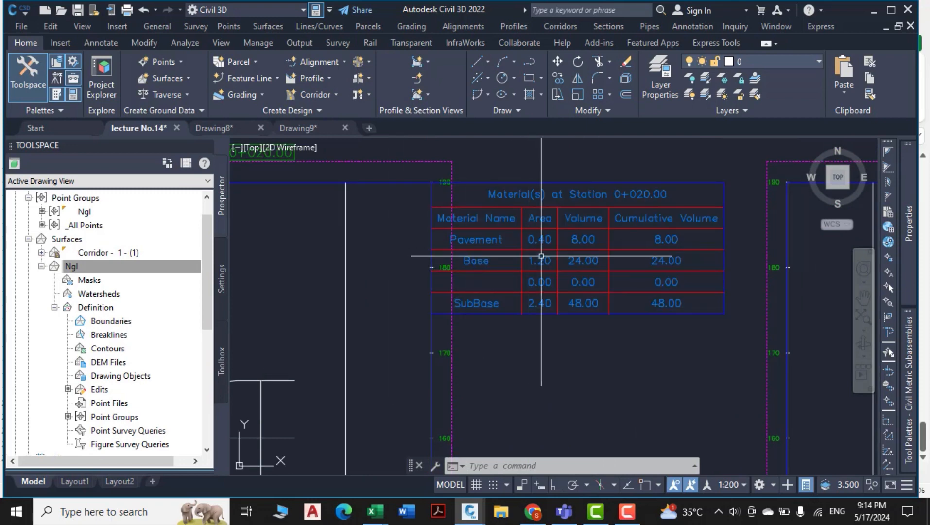
scroll(670, 249, "up", 2)
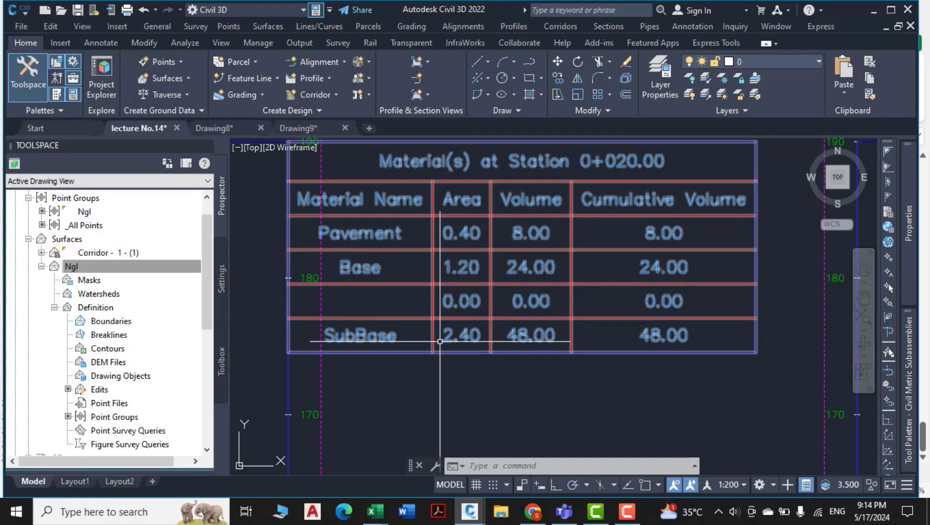
scroll(518, 339, "down", 7)
middle_click_drag(520, 409, 562, 161)
scroll(563, 247, "down", 3)
scroll(563, 254, "up", 3)
middle_click_drag(564, 278, 553, 82)
scroll(533, 324, "up", 3)
scroll(558, 285, "down", 3)
middle_click_drag(564, 315, 545, 223)
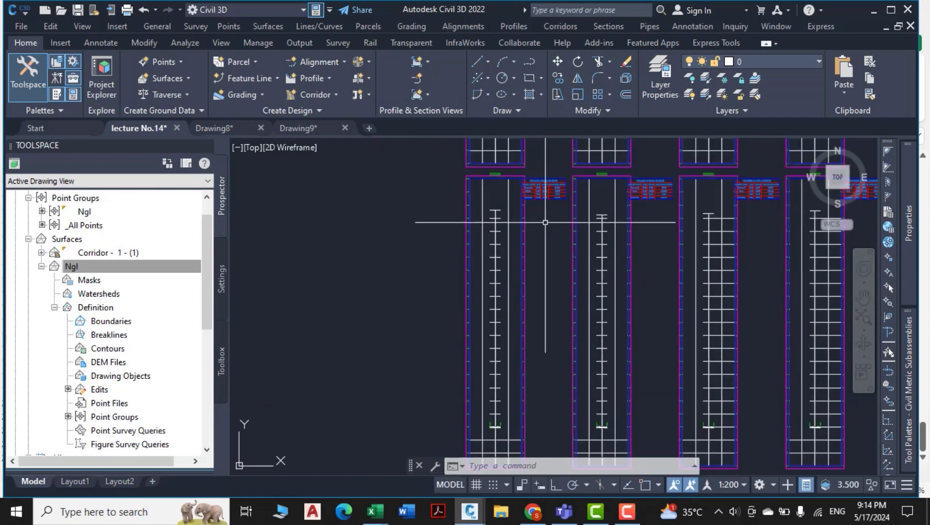
Step: Examine the typical secondary road section with its 8.00m R.O.W. and layer thickness notes
scroll(545, 222, "down", 4)
scroll(494, 268, "down", 5)
middle_click_drag(369, 297, 697, 369)
scroll(697, 369, "down", 3)
mouse_move(665, 311)
middle_mouse_down()
mouse_move(641, 278)
mouse_move(658, 321)
middle_mouse_up()
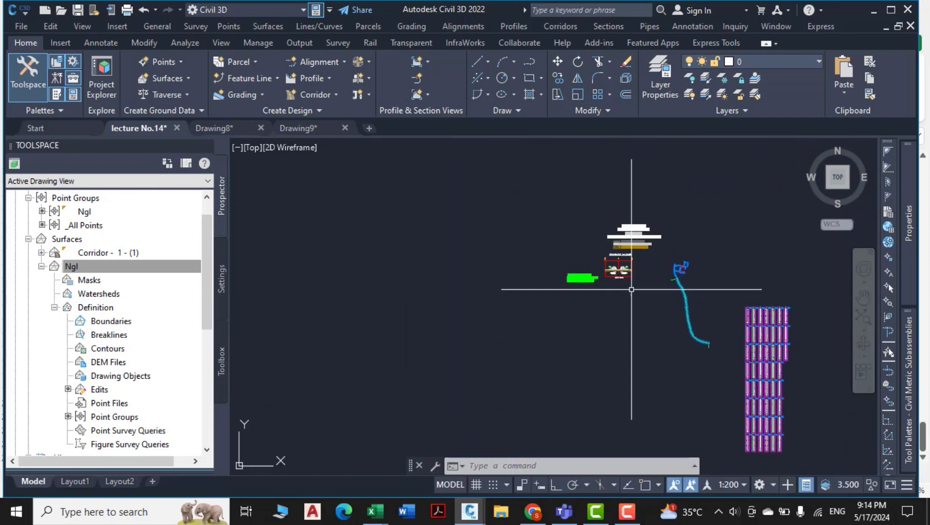
scroll(627, 282, "up", 10)
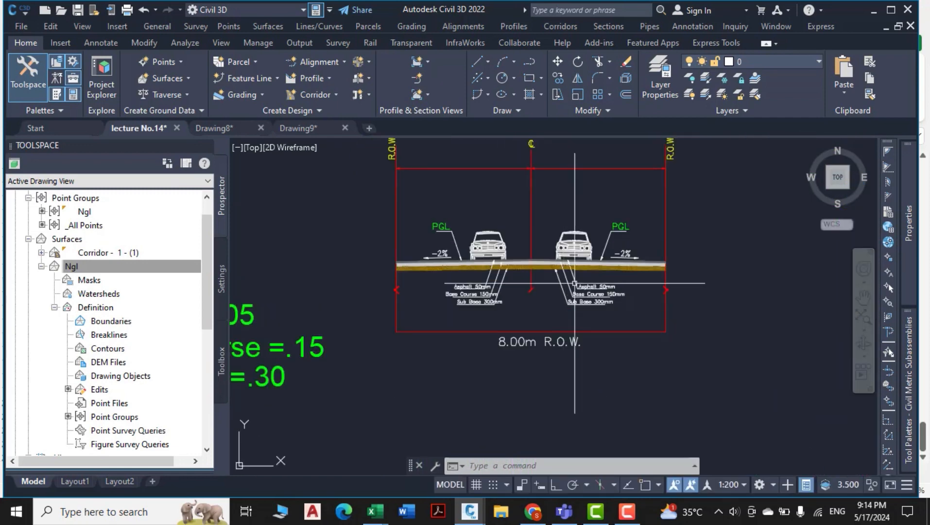
scroll(590, 316, "down", 6)
middle_click_drag(615, 339, 601, 219)
scroll(598, 277, "up", 7)
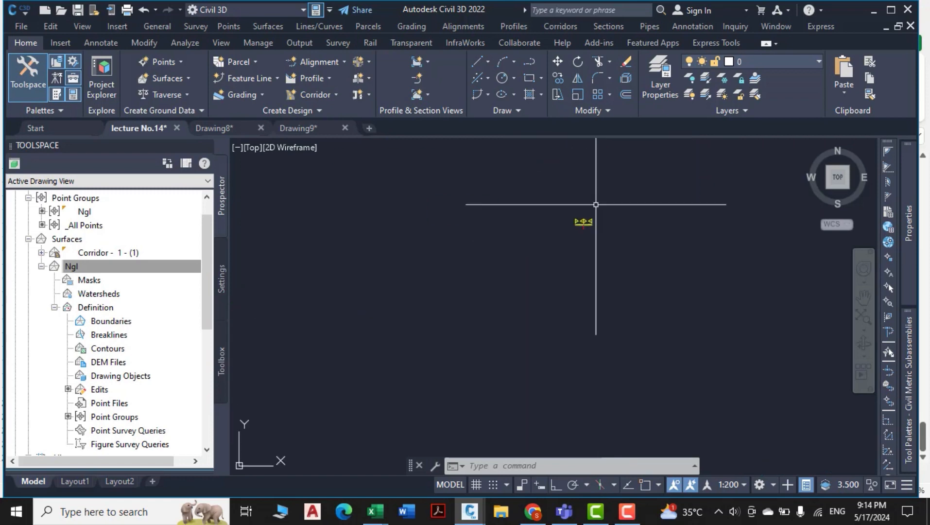
middle_click_drag(658, 247, 523, 362)
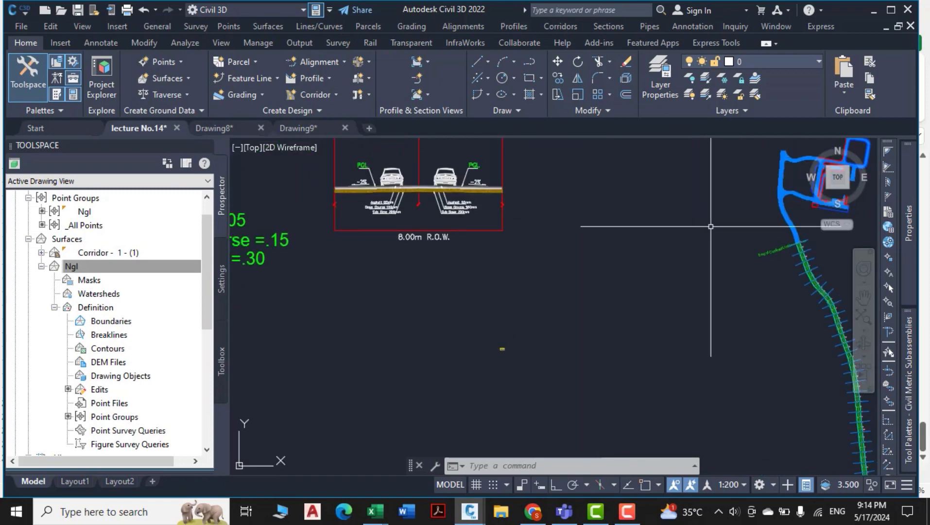
Step: Inspect the corridor and its sample lines in plan near the End of Contract Limit
scroll(814, 255, "up", 6)
middle_click_drag(783, 255, 642, 232)
scroll(634, 220, "up", 5)
scroll(634, 220, "down", 5)
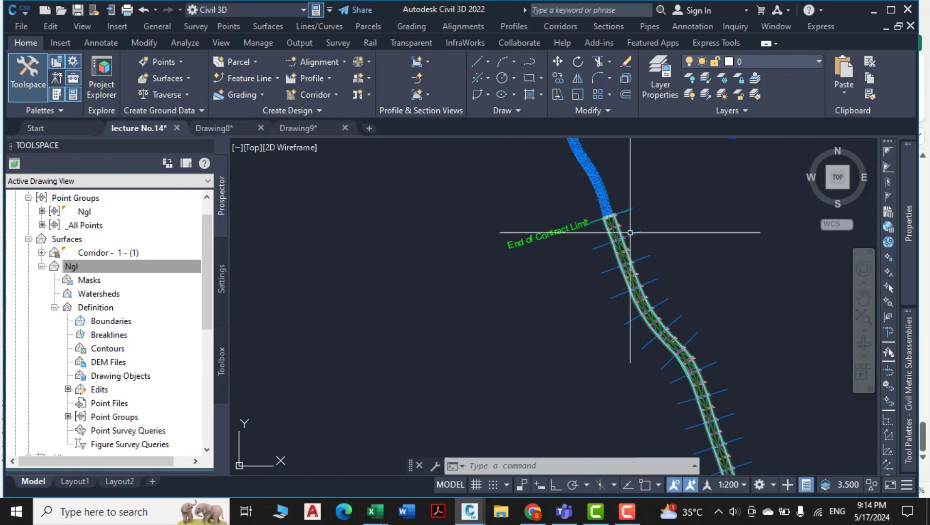
scroll(629, 226, "up", 4)
scroll(629, 226, "down", 2)
middle_click_drag(635, 245, 572, 247)
scroll(647, 225, "up", 2)
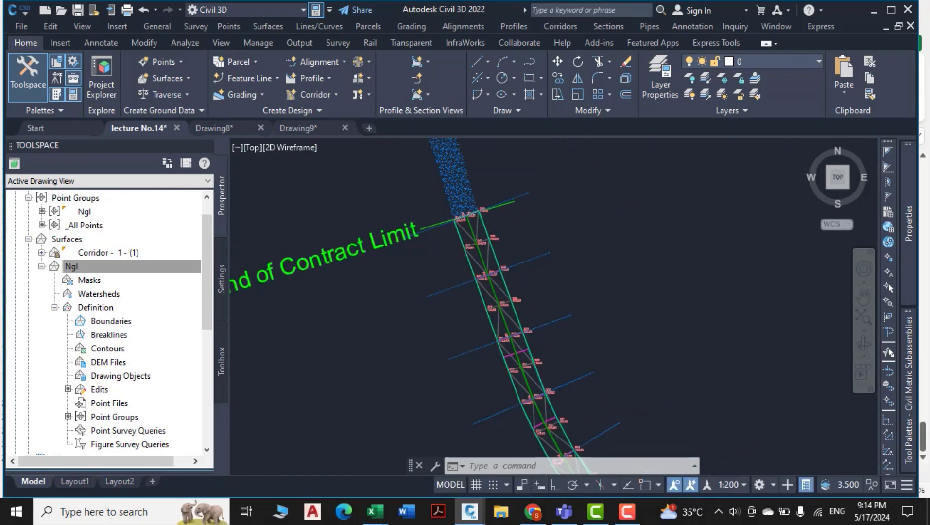
scroll(566, 266, "down", 9)
middle_click_drag(643, 282, 457, 265)
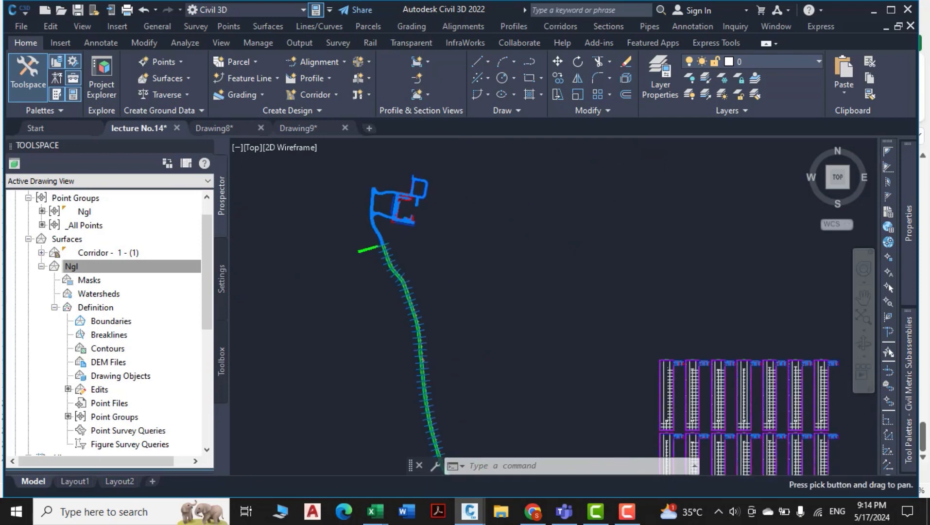
Step: Examine the area, volume and cumulative volume of each layer in the material table at station 0+160.00
scroll(738, 381, "up", 7)
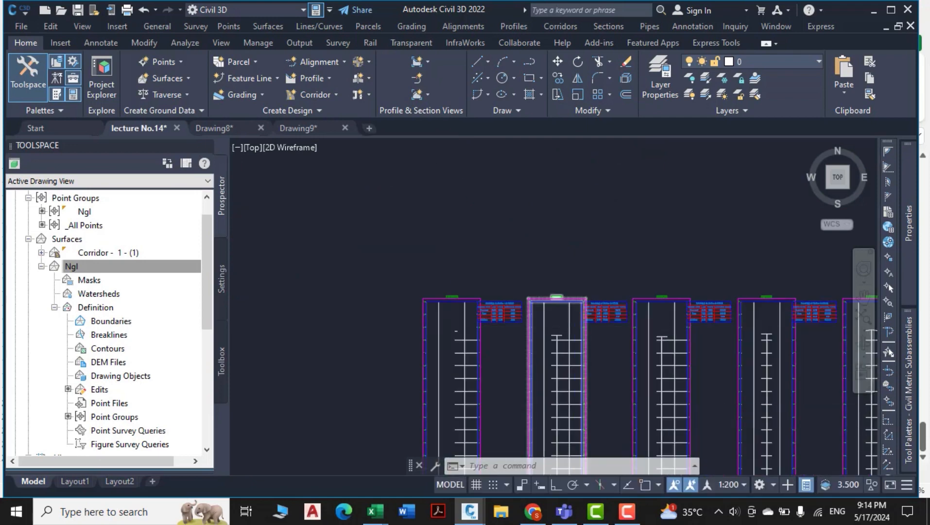
scroll(618, 323, "up", 8)
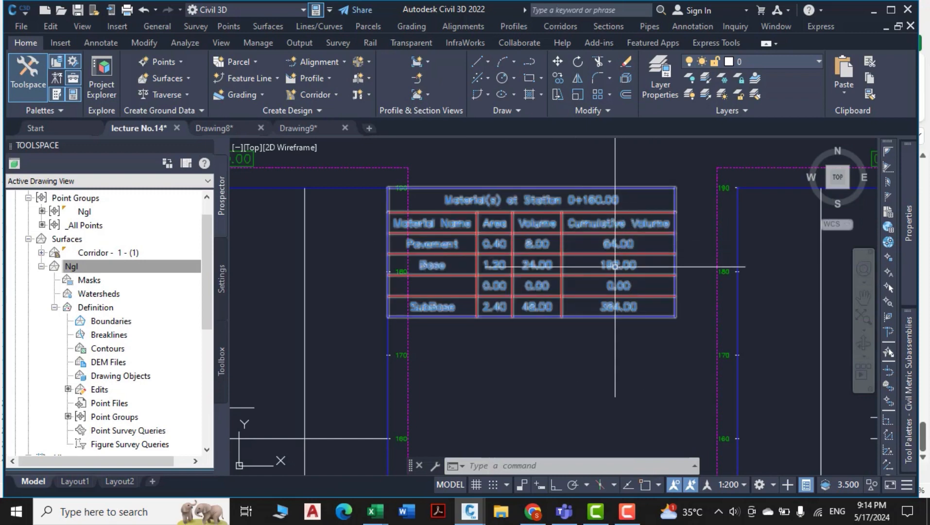
mouse_move(400, 327)
middle_mouse_down()
mouse_move(562, 295)
mouse_move(389, 321)
middle_mouse_up()
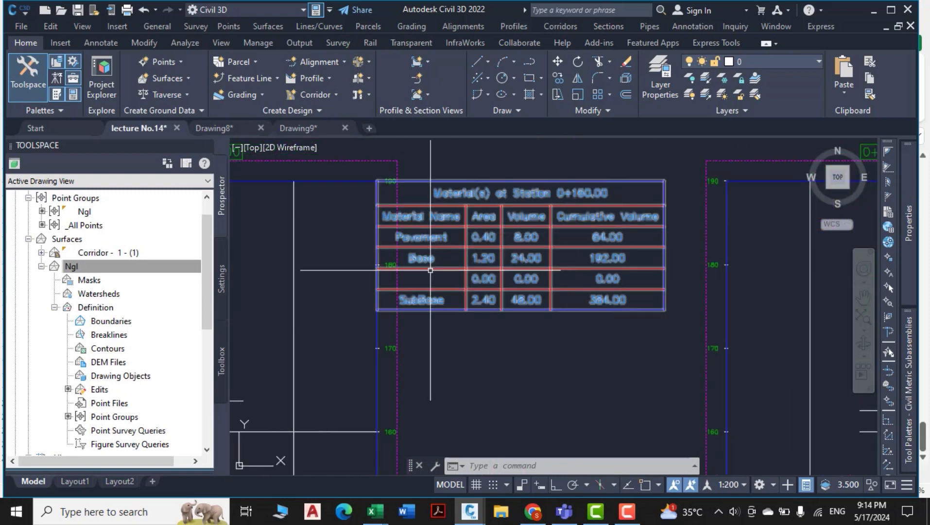
scroll(581, 284, "down", 8)
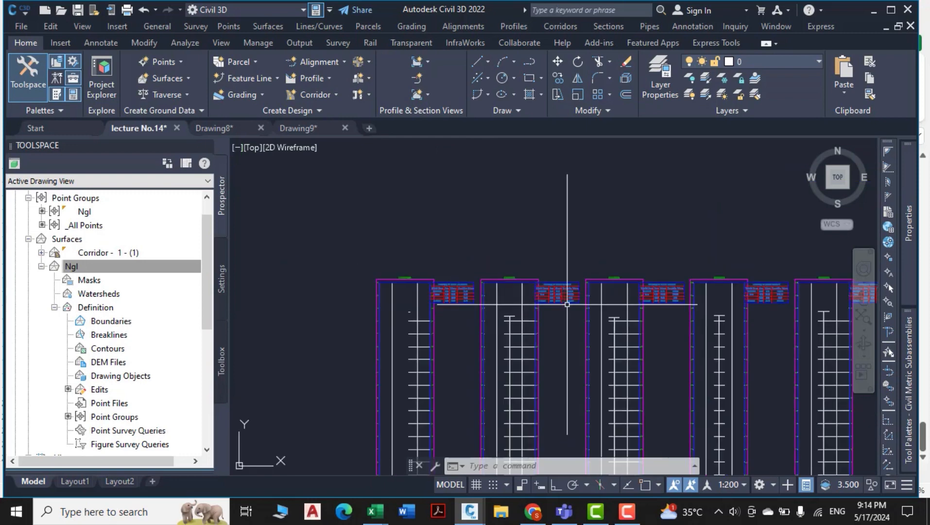
scroll(502, 278, "up", 5)
scroll(535, 311, "down", 4)
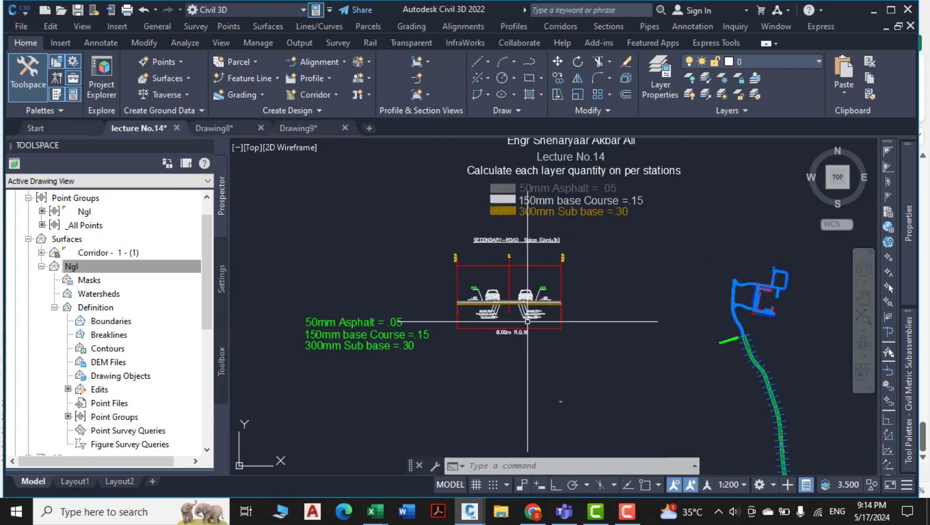